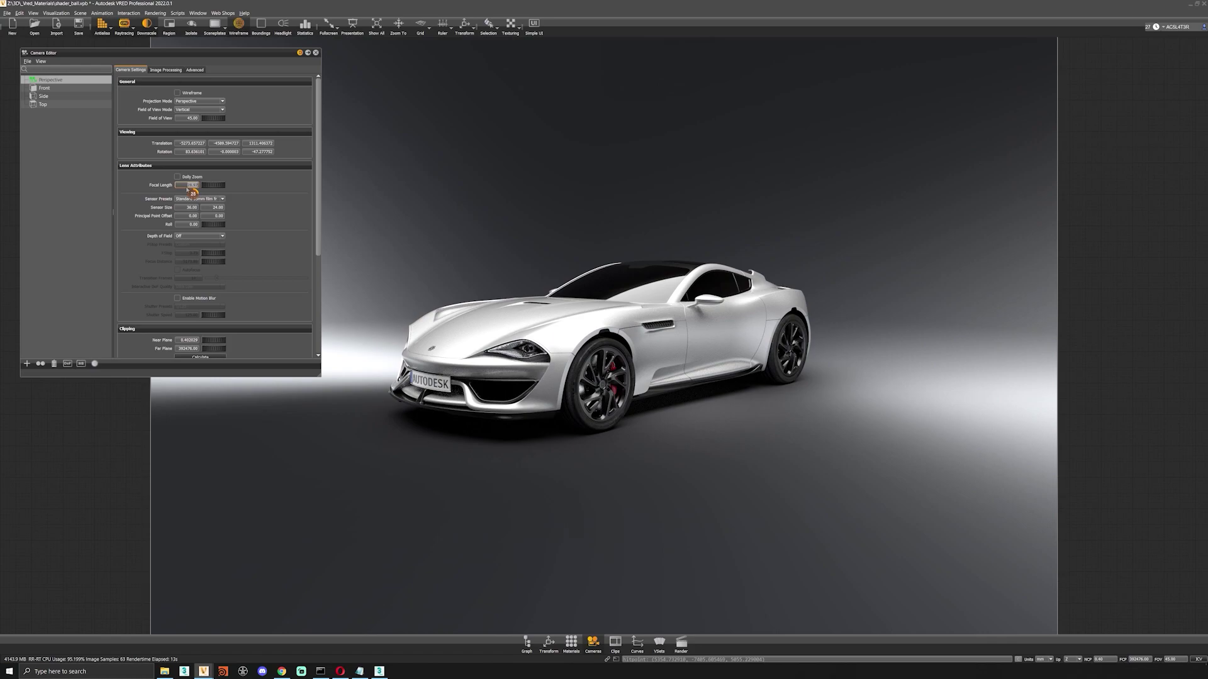
# Step: Set the perspective camera's focal length to 35 mm and reframe the car larger in the view
pyautogui.click(185, 187)
pyautogui.write('35')
pyautogui.press('Return')
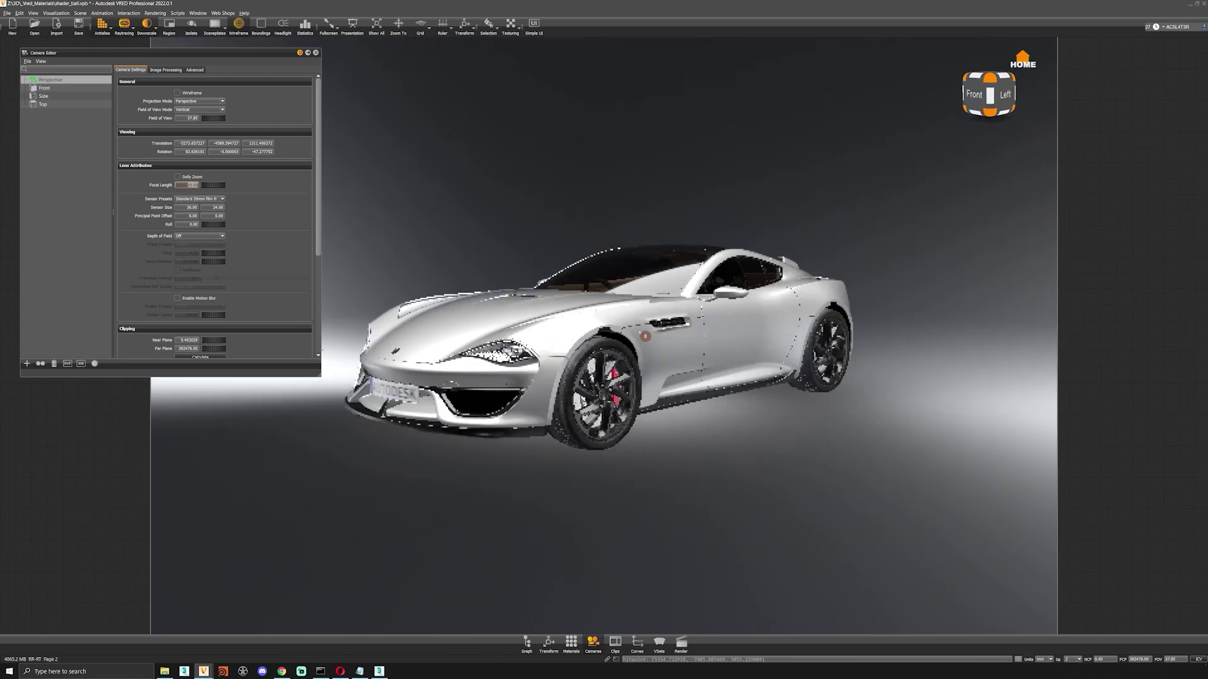
pyautogui.moveTo(705, 353); pyautogui.dragTo(619, 341, button='middle')
pyautogui.moveTo(619, 341); pyautogui.dragTo(619, 388, button='right')
pyautogui.moveTo(618, 388); pyautogui.dragTo(722, 395, button='middle')
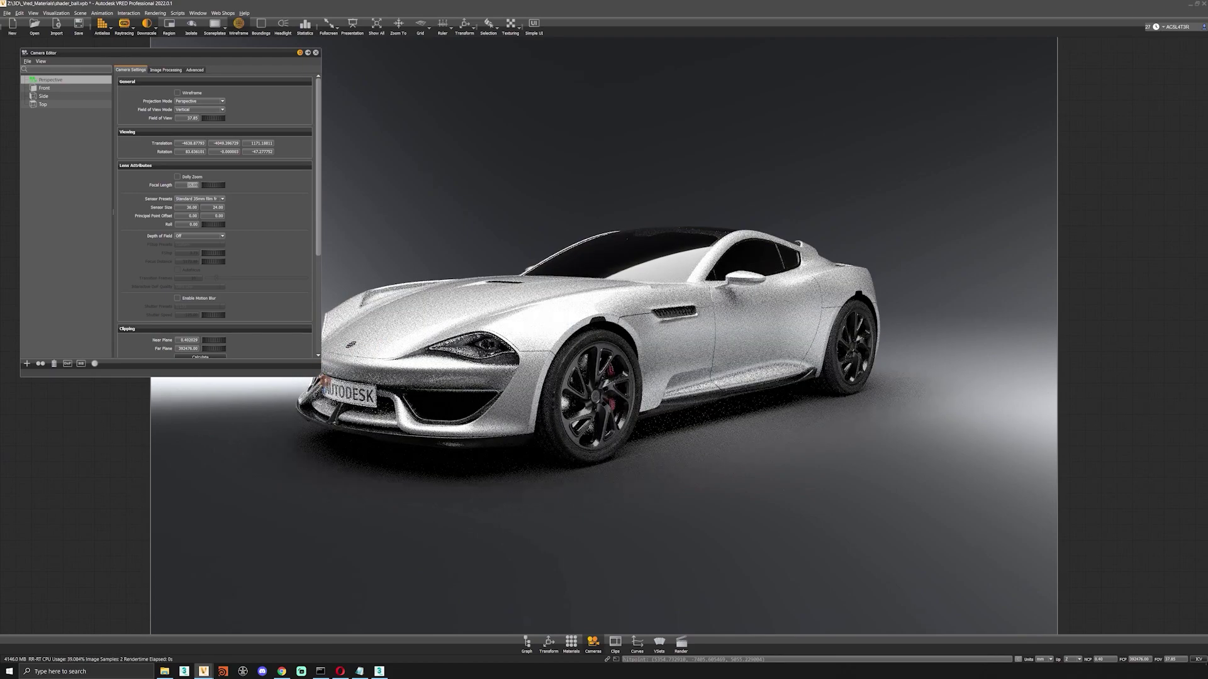
# Step: Shrink the Camera Editor window, then set the focal length to 55 mm and reframe the car at a similar size
pyautogui.moveTo(321, 378); pyautogui.dragTo(271, 329)
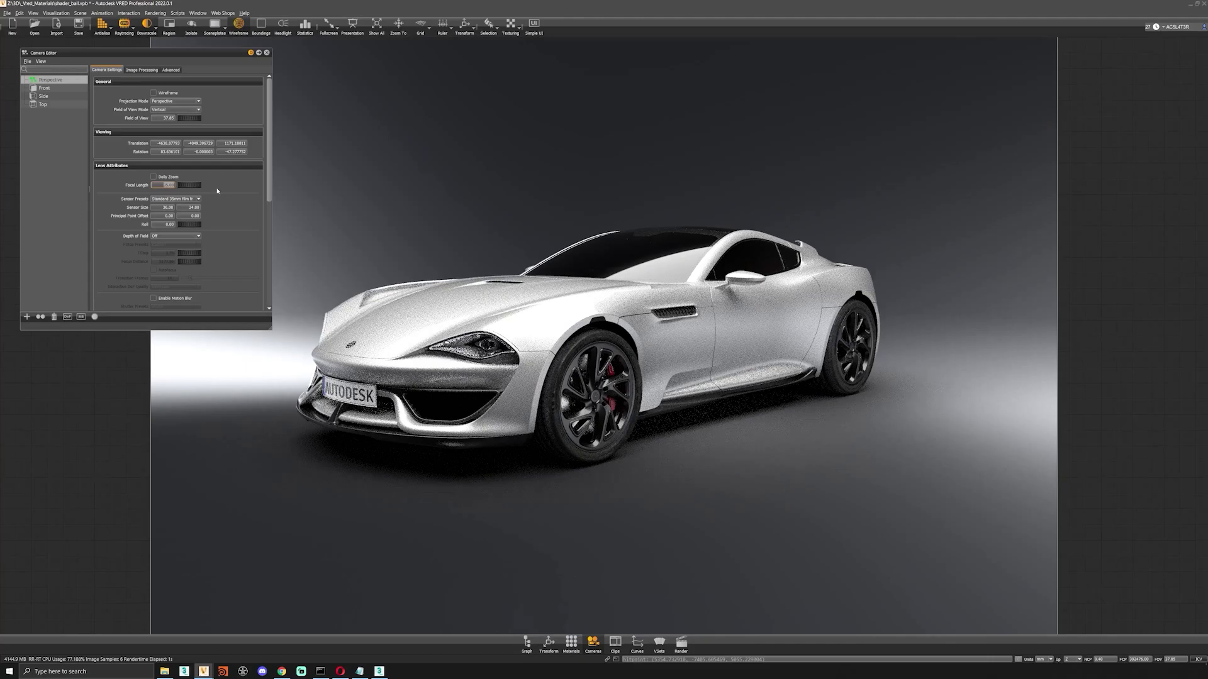
pyautogui.write('55')
pyautogui.press('Return')
pyautogui.scroll(-3, 558, 228)
pyautogui.moveTo(558, 228); pyautogui.dragTo(569, 279, button='right')
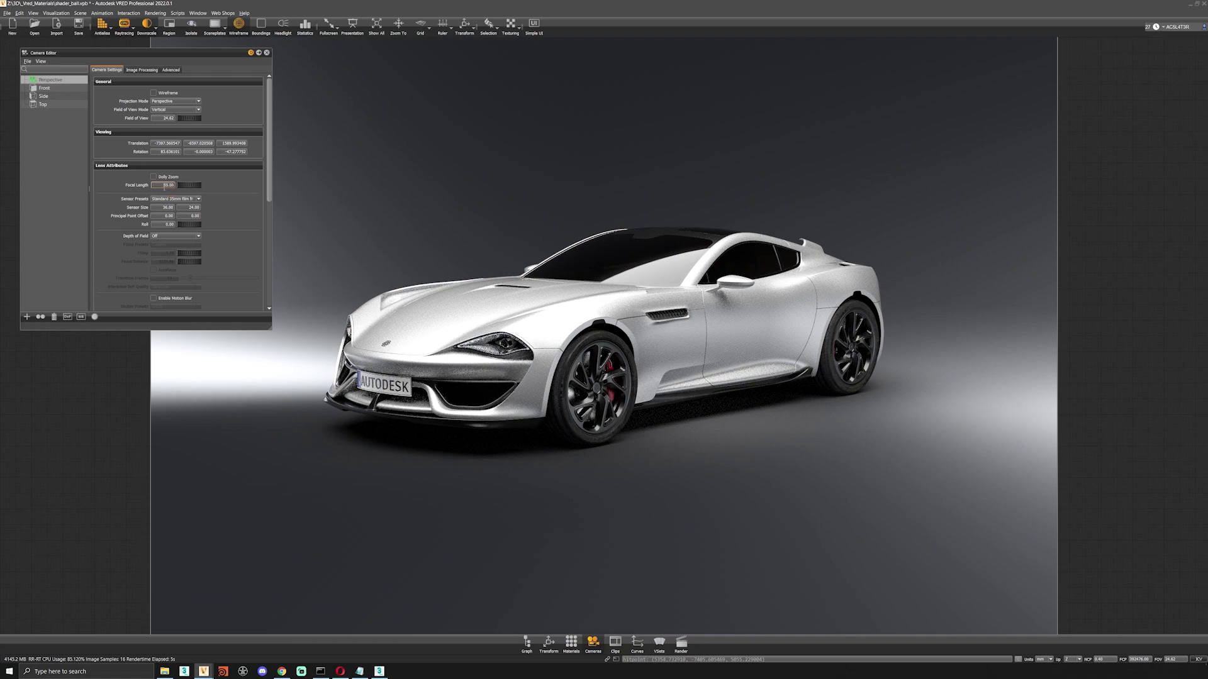
# Step: Set the focal length to 85 mm and pull the camera back until the whole car fits
pyautogui.write('85')
pyautogui.press('Return')
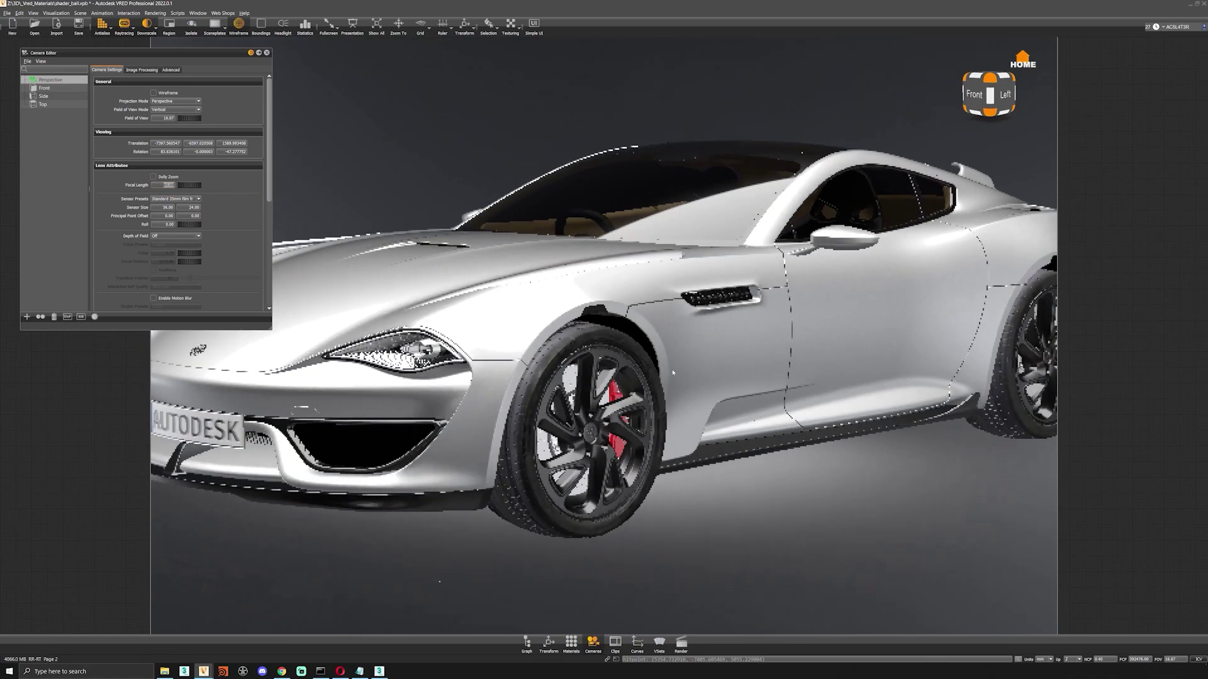
pyautogui.moveTo(672, 372); pyautogui.dragTo(629, 324, button='right')
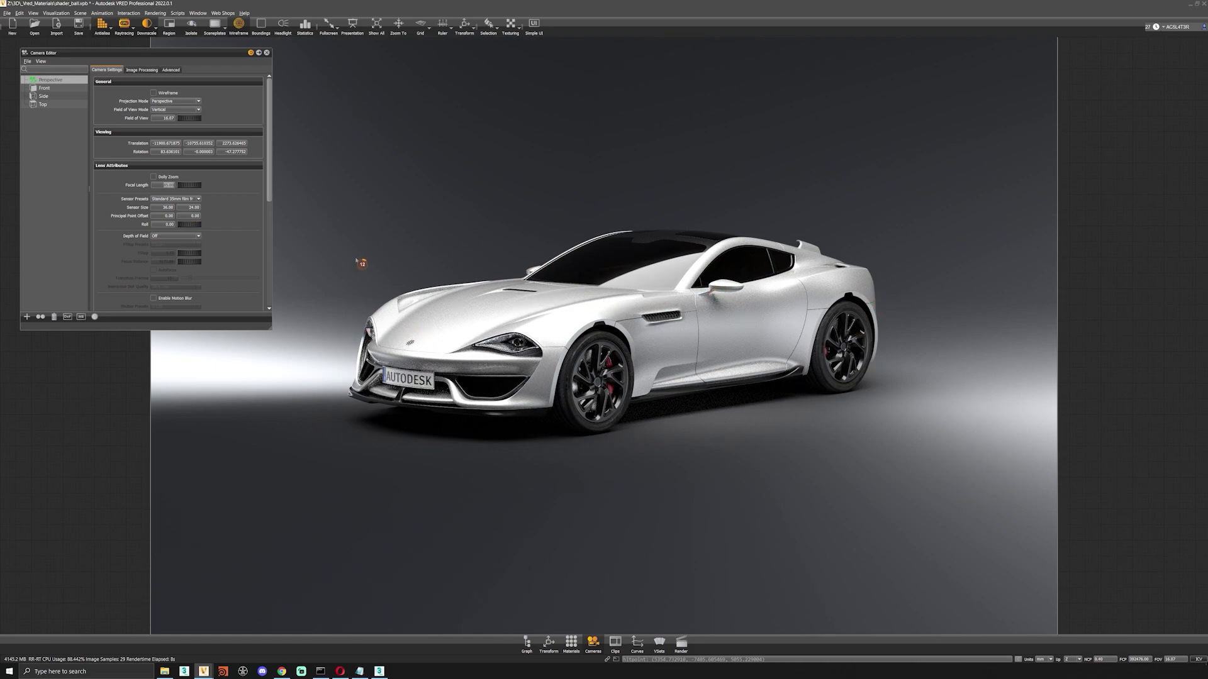
# Step: Set the focal length to 105 mm and reframe the whole car from a slightly lower angle
pyautogui.click(163, 185)
pyautogui.write('18')
pyautogui.press('Return')
pyautogui.write('5')
pyautogui.press('Return')
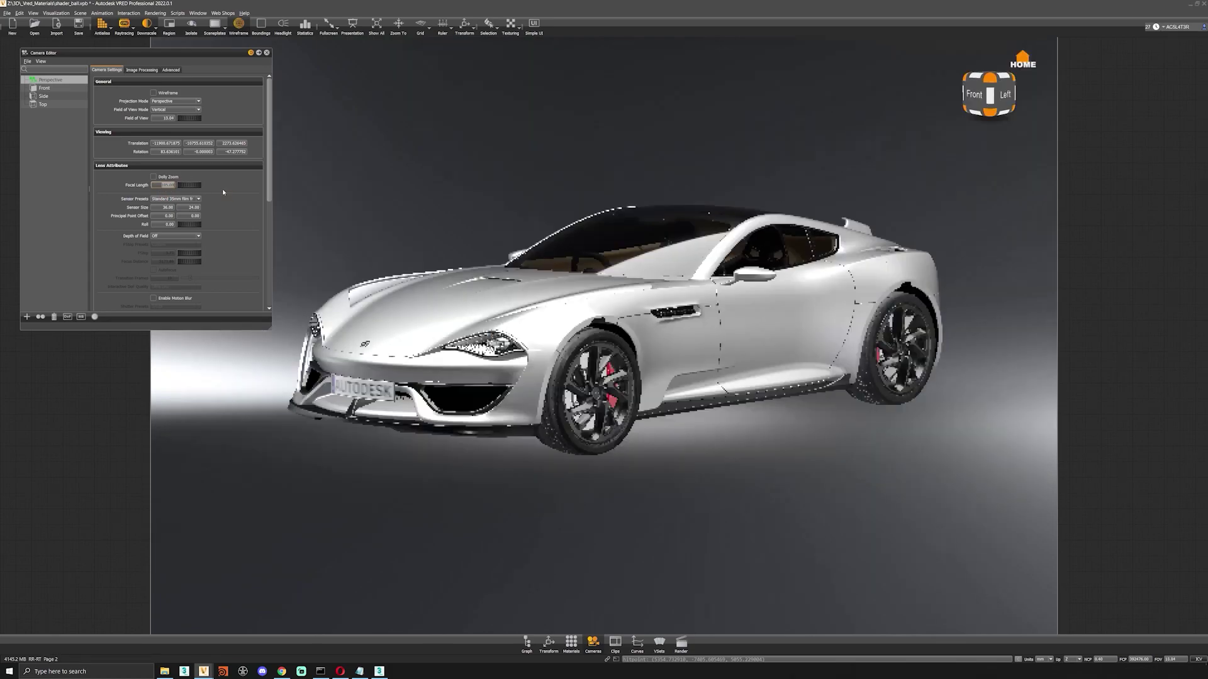
pyautogui.moveTo(657, 305); pyautogui.dragTo(656, 217, button='right')
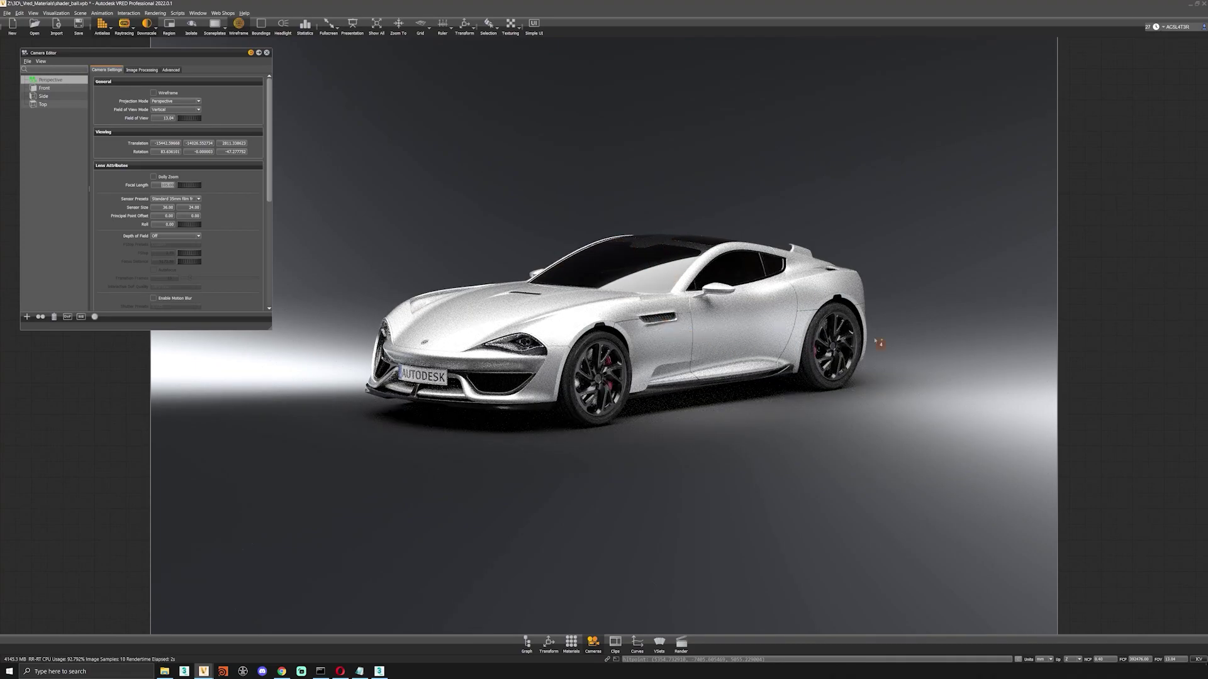
pyautogui.moveTo(779, 325); pyautogui.dragTo(779, 317)
pyautogui.moveTo(779, 317); pyautogui.dragTo(777, 386, button='right')
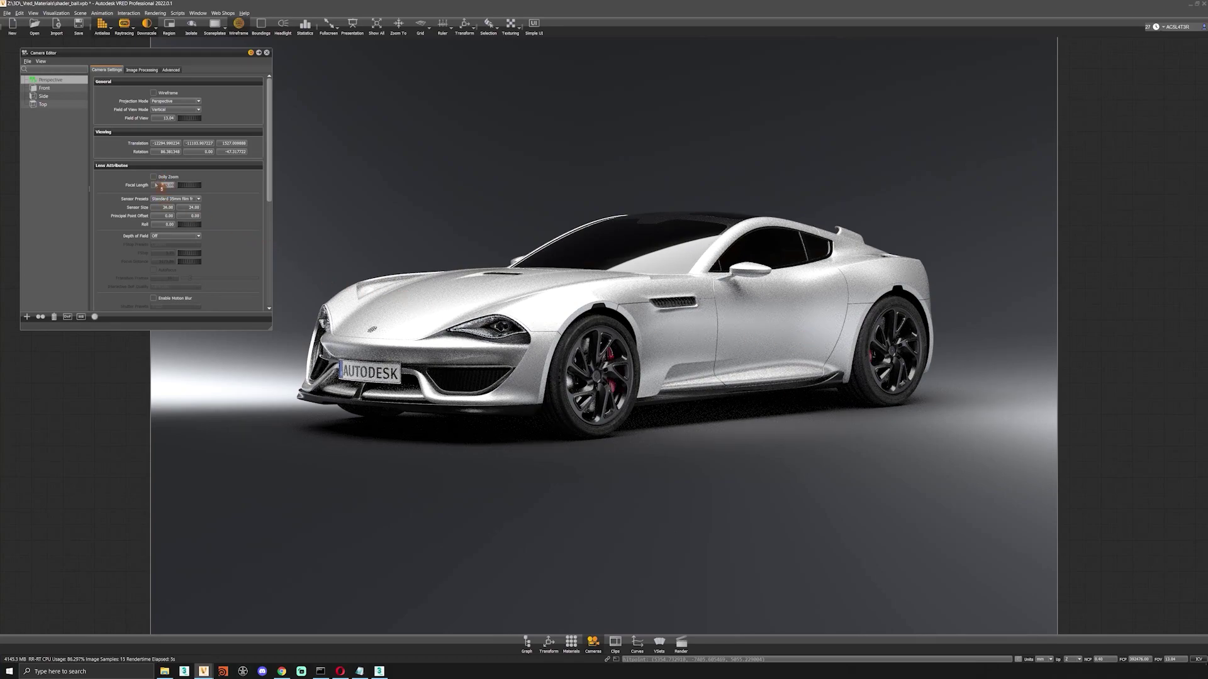
# Step: Return the focal length to 55 mm and move the camera closer so the car fills the frame
pyautogui.write('55')
pyautogui.press('Return')
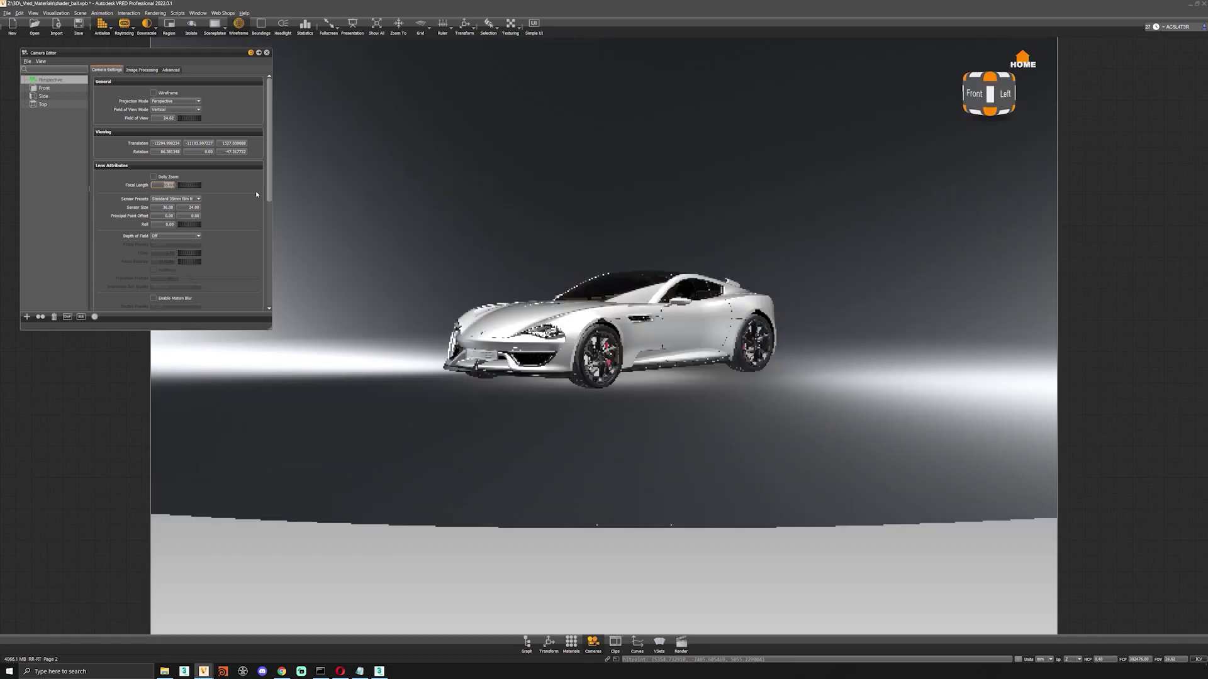
pyautogui.scroll(4, 563, 363)
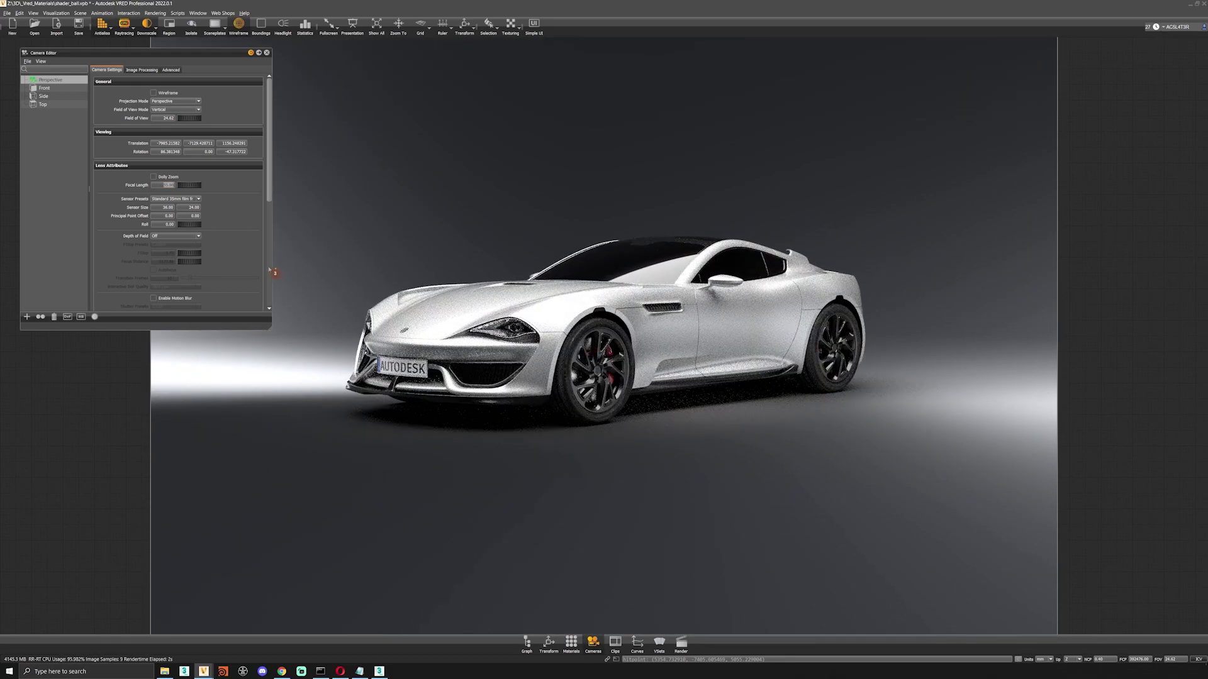
# Step: Look through the camera's sensor presets and its clipping plane settings
pyautogui.click(198, 199)
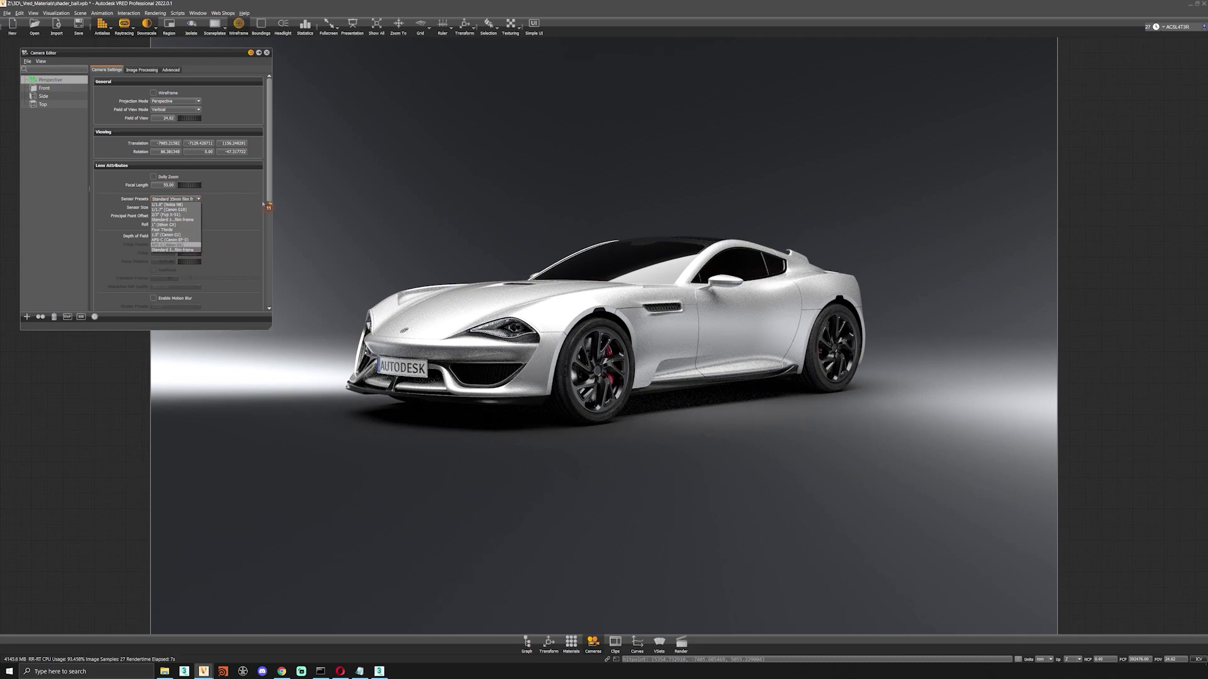
pyautogui.click(219, 237)
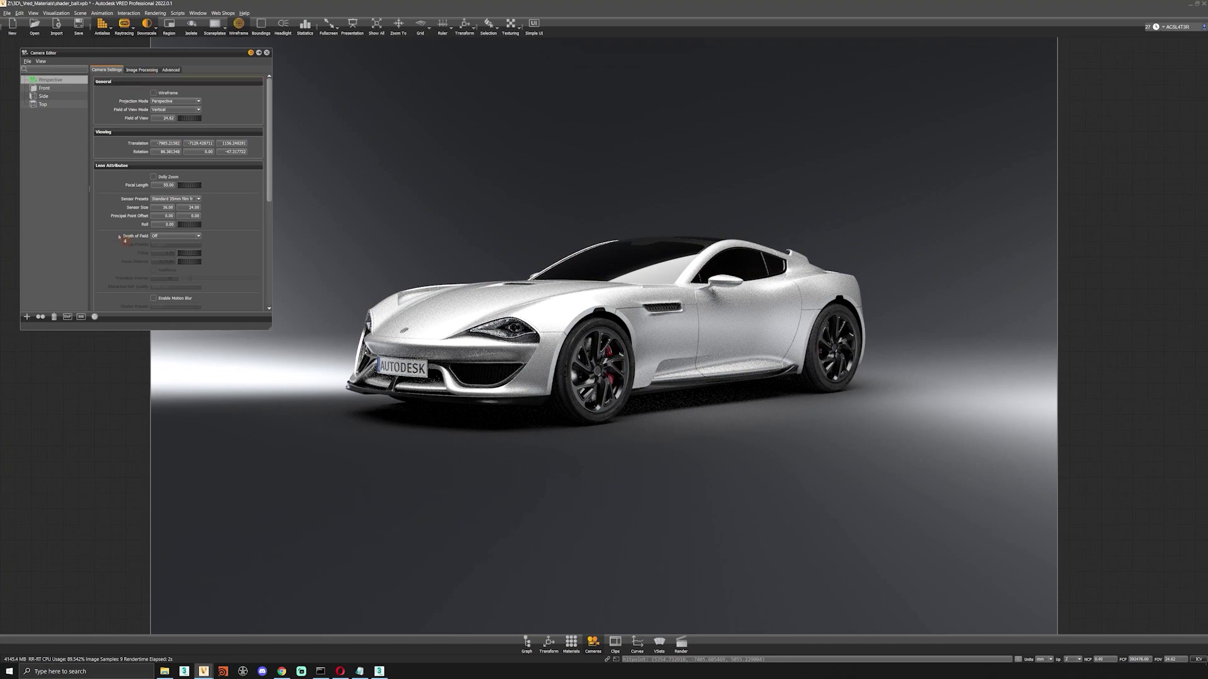
pyautogui.scroll(-3, 114, 241)
pyautogui.click(186, 263)
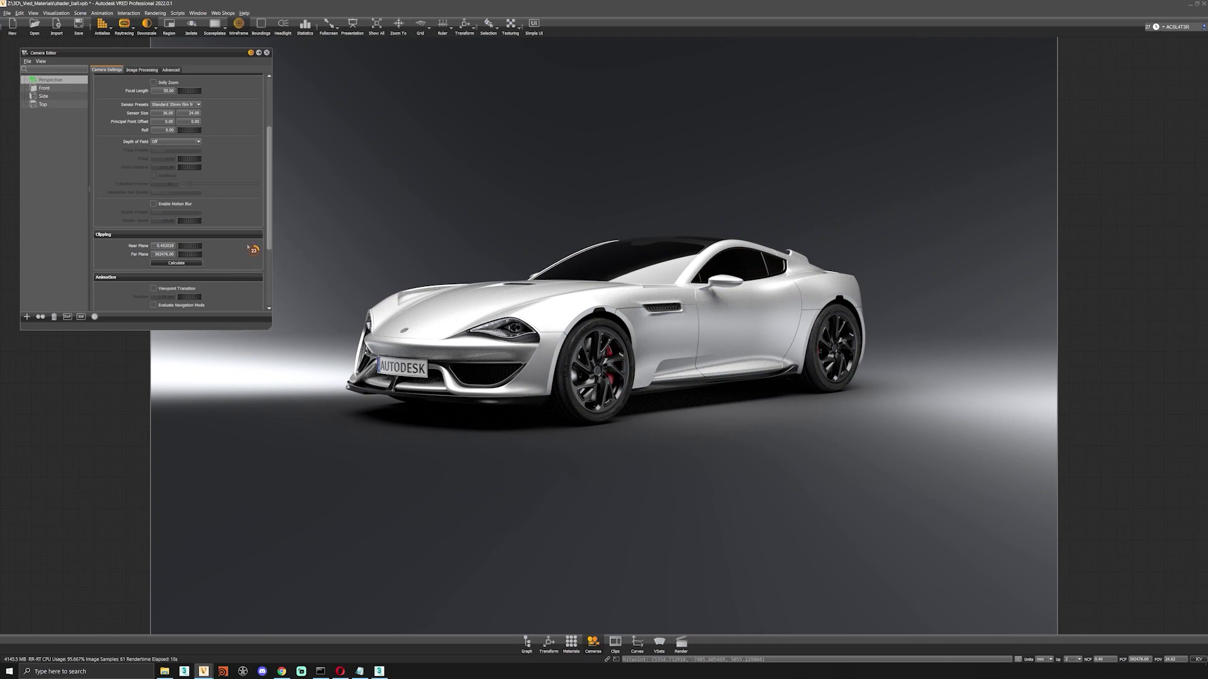
pyautogui.scroll(5, 258, 246)
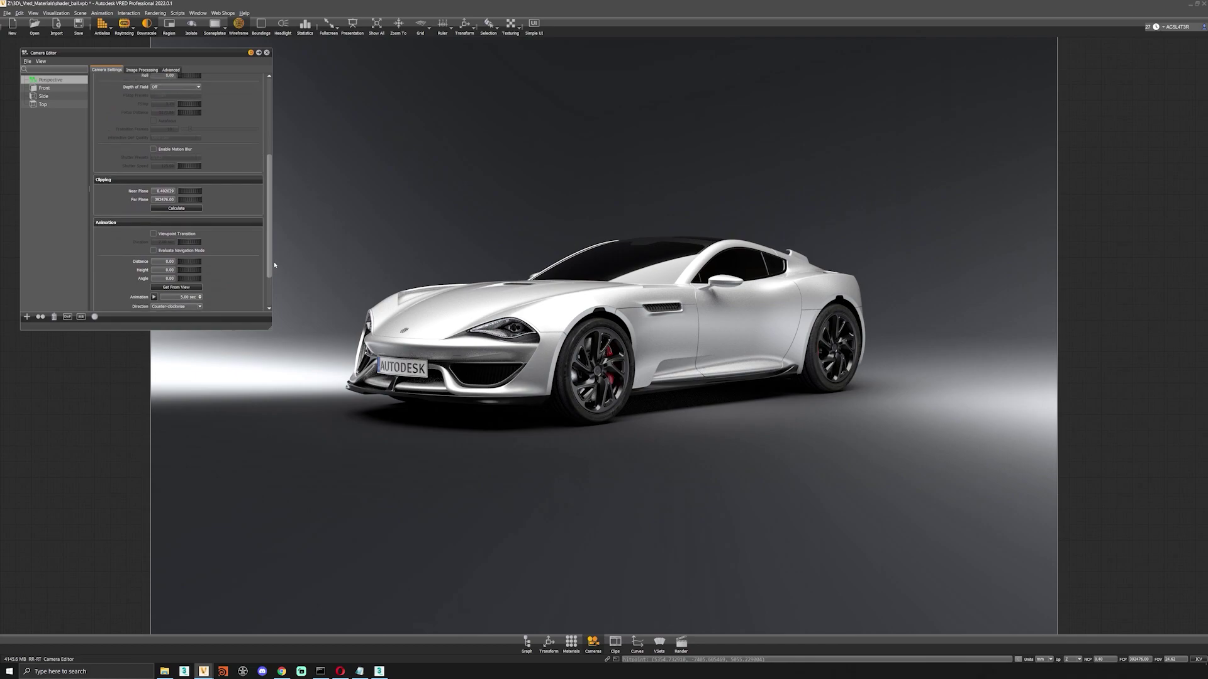
# Step: Set the perspective camera's tonemapper to Filmic in its image processing settings
pyautogui.click(141, 70)
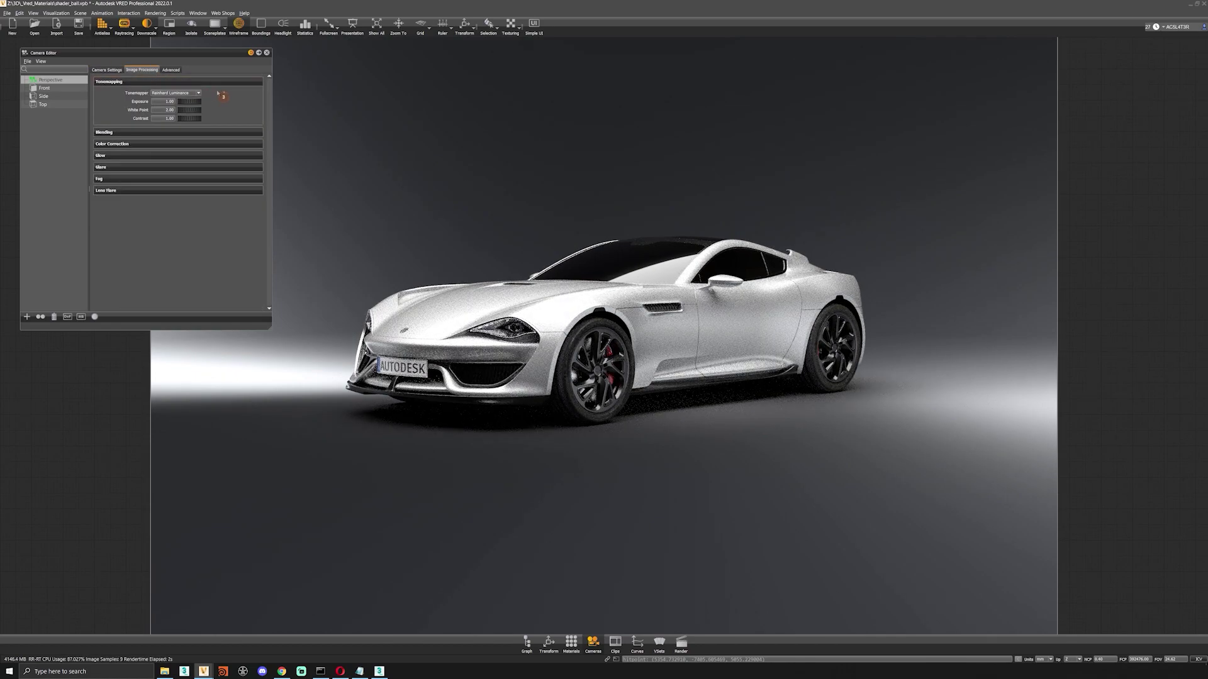
pyautogui.click(183, 92)
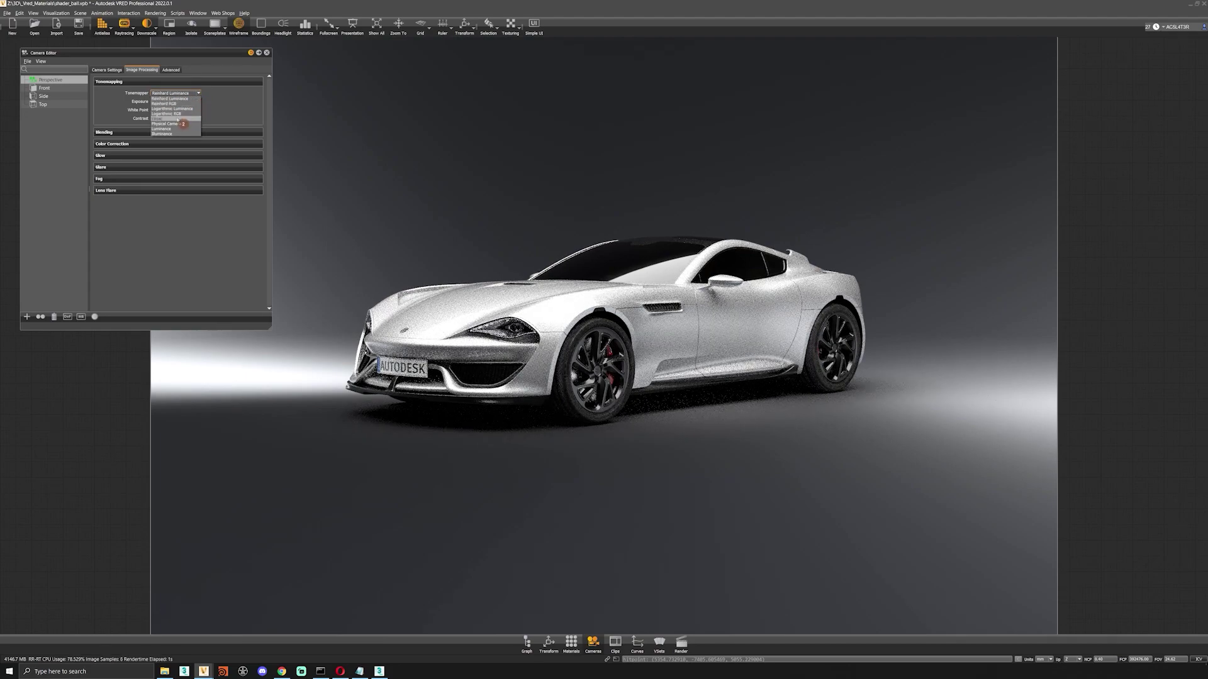
pyautogui.click(166, 119)
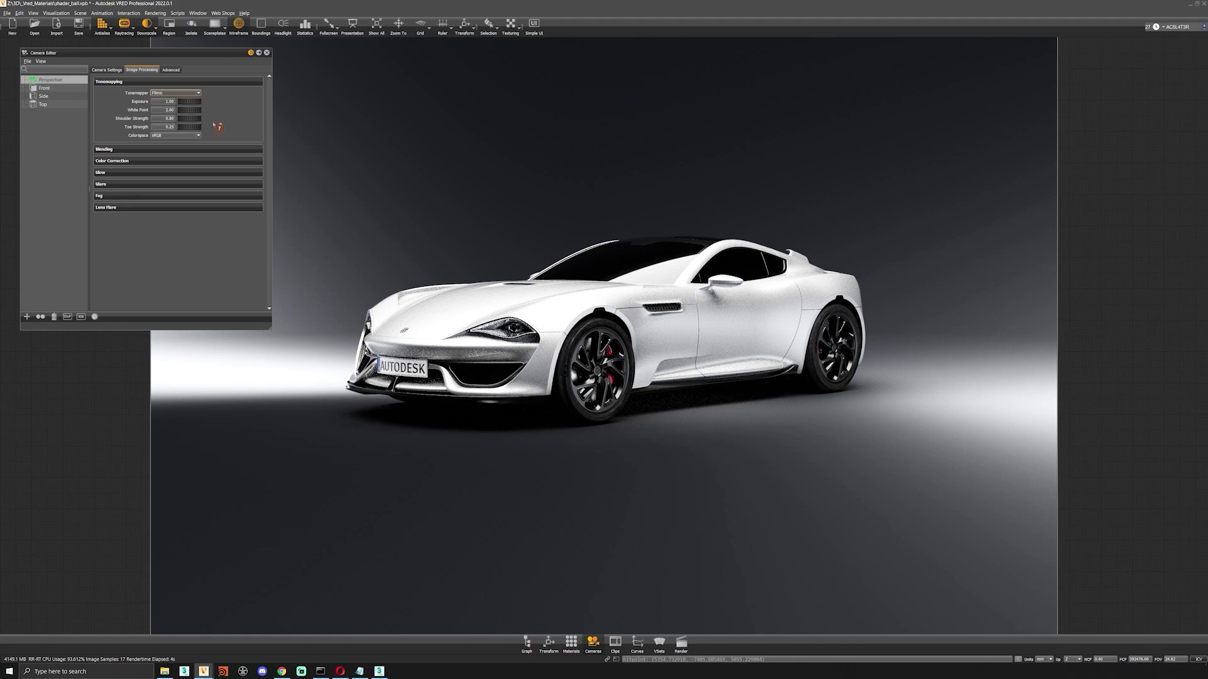
# Step: Try the ACES colorspace for the Filmic tonemapper and switch back to sRGB
pyautogui.click(179, 136)
pyautogui.click(168, 146)
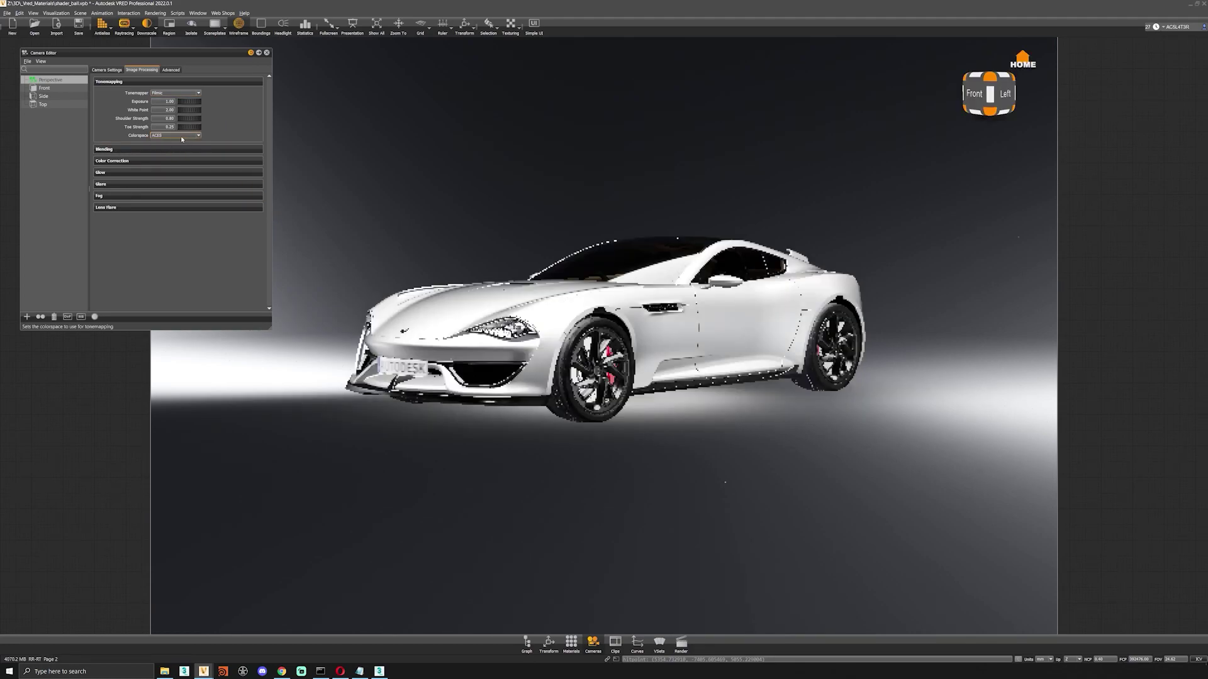
pyautogui.click(180, 136)
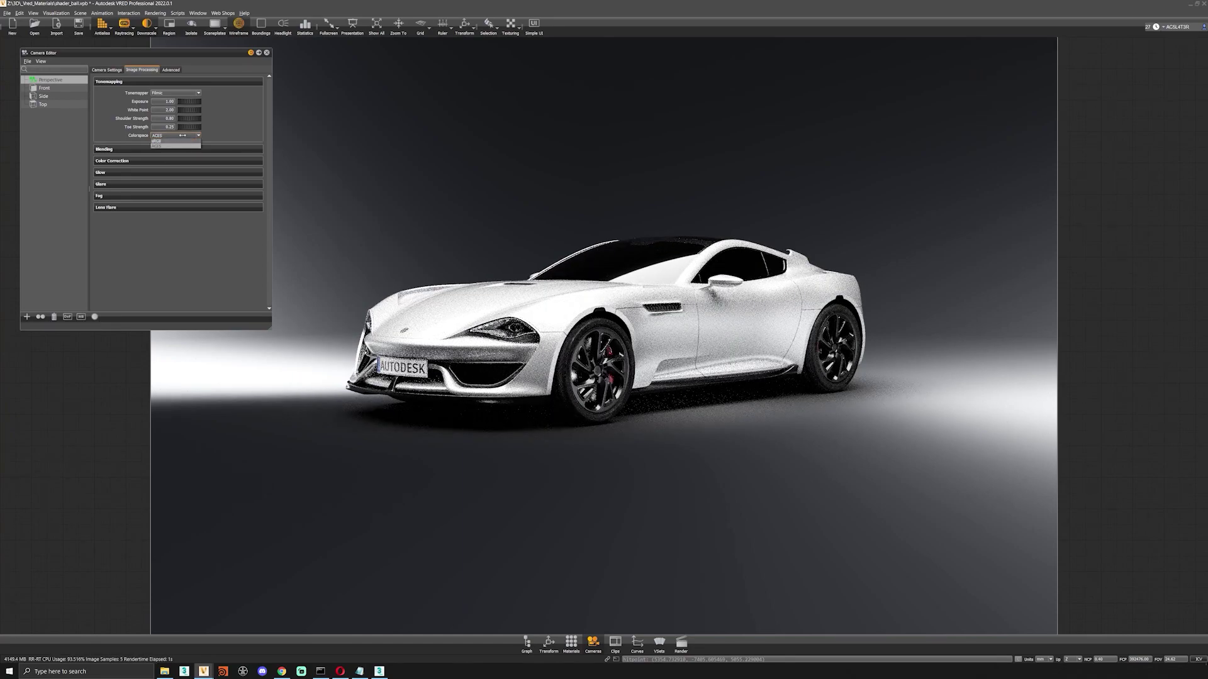
pyautogui.click(177, 147)
pyautogui.click(171, 141)
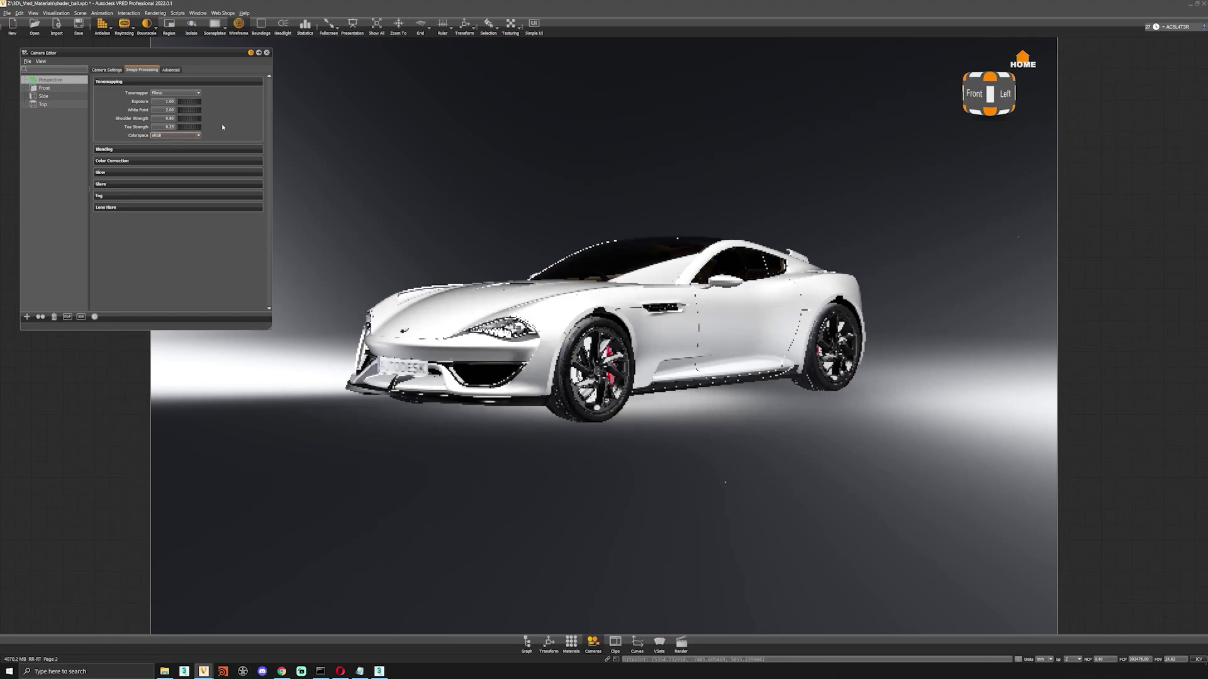
# Step: Try distance fog with adjusted density and noise intensity on the camera, and disable it again
pyautogui.click(137, 196)
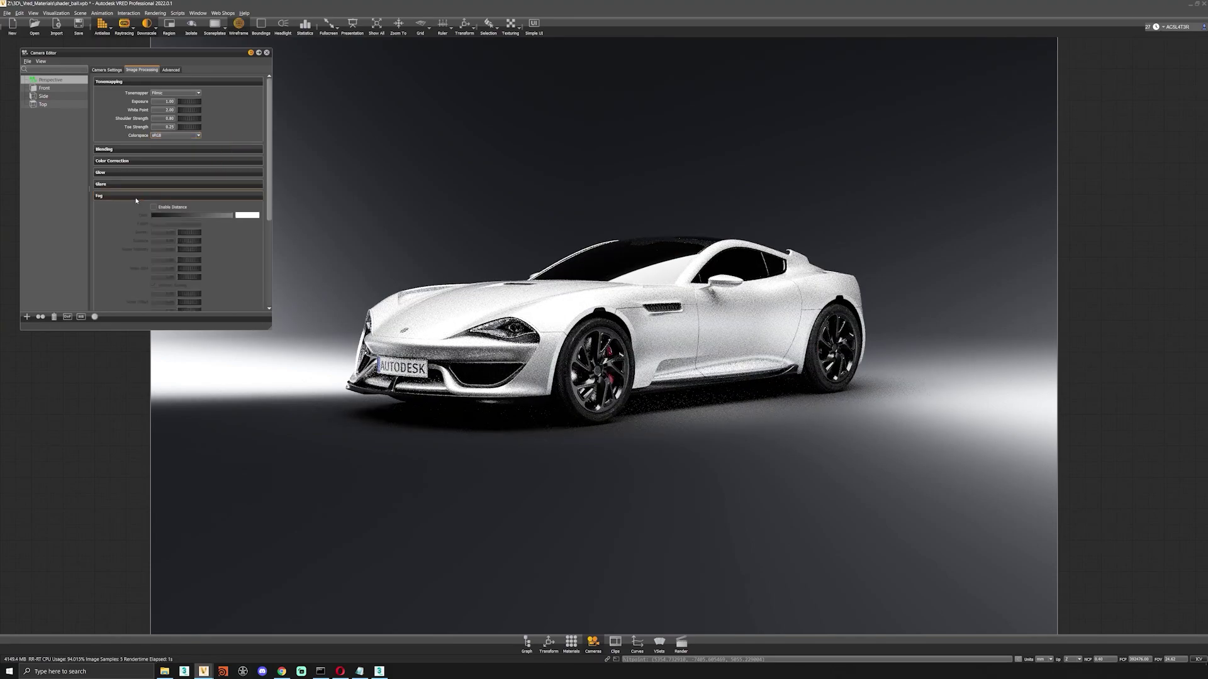
pyautogui.click(153, 207)
pyautogui.moveTo(196, 234); pyautogui.dragTo(158, 239)
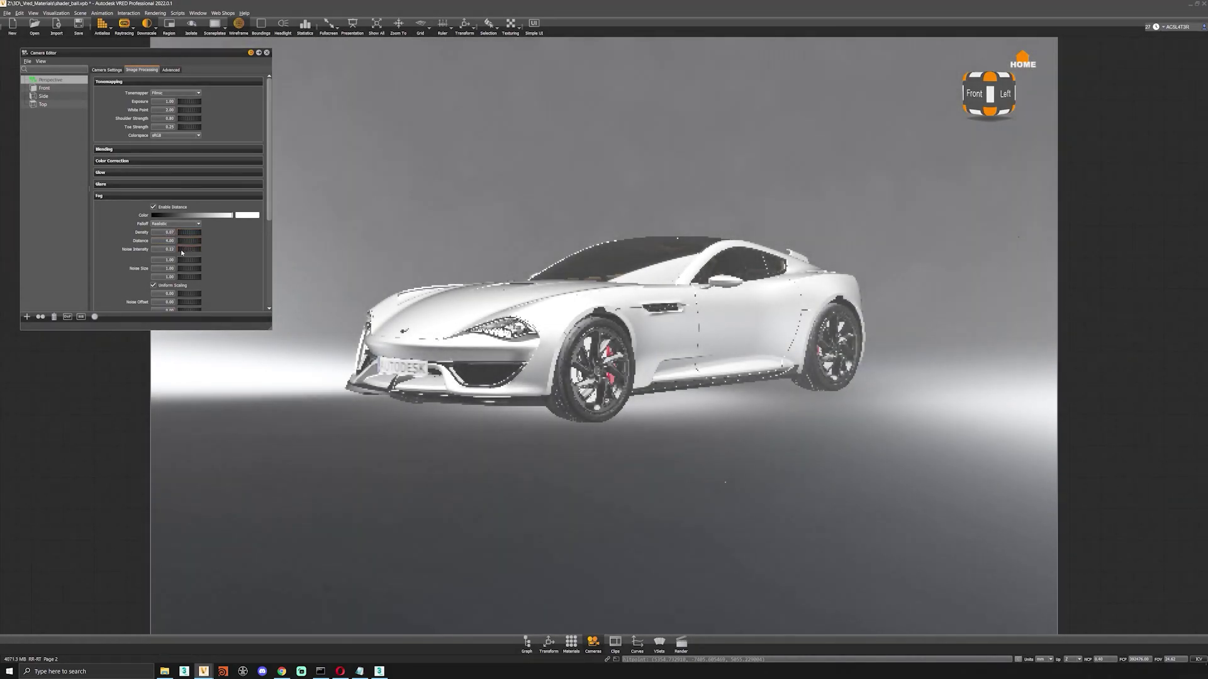
pyautogui.moveTo(186, 251); pyautogui.dragTo(196, 254)
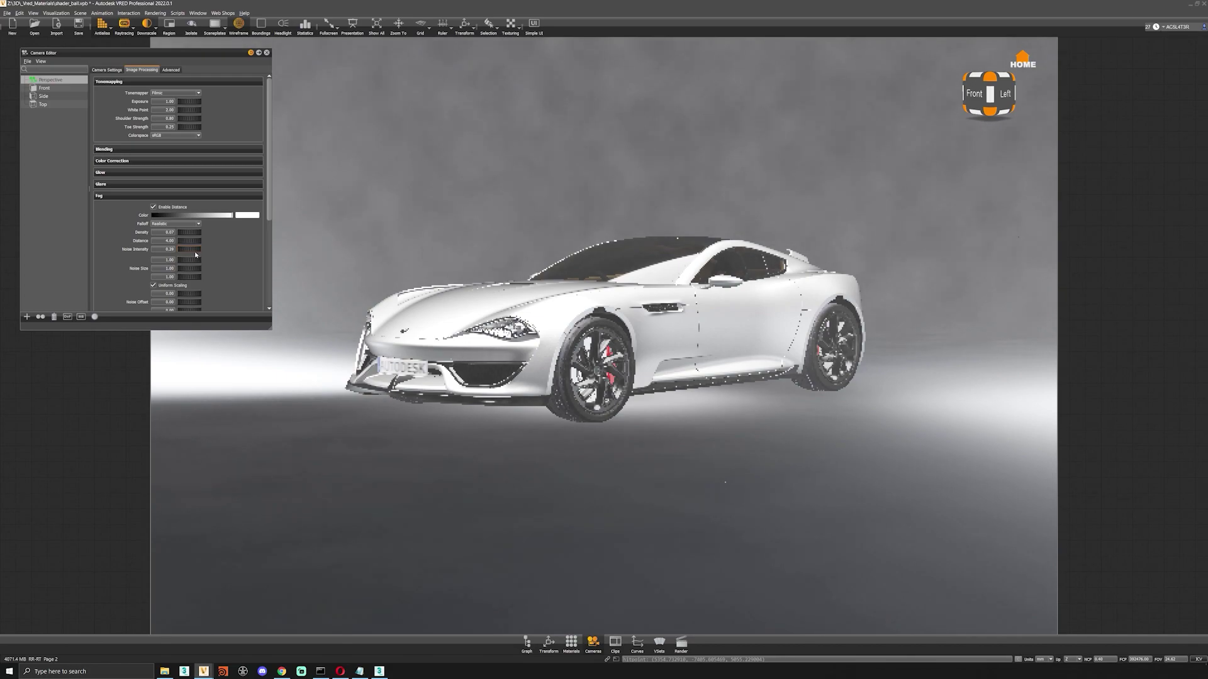
pyautogui.click(153, 209)
pyautogui.scroll(-1, 111, 218)
pyautogui.click(115, 163)
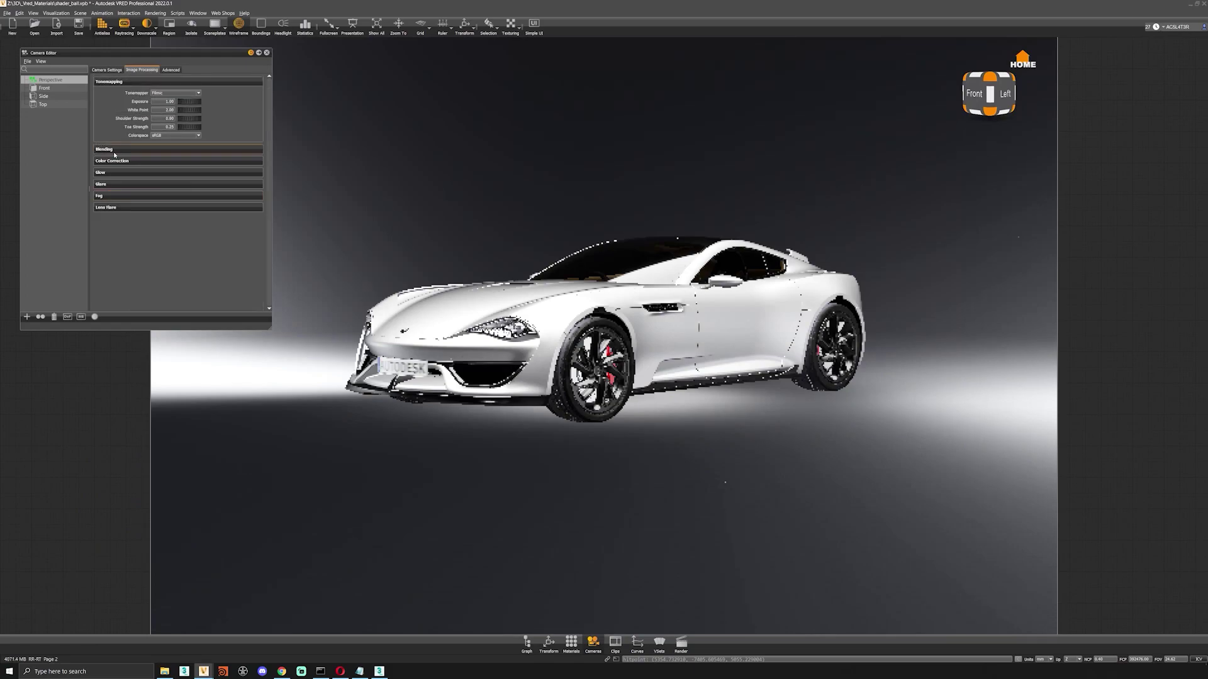
# Step: Enable the glare effect on the perspective camera
pyautogui.click(112, 186)
pyautogui.click(112, 187)
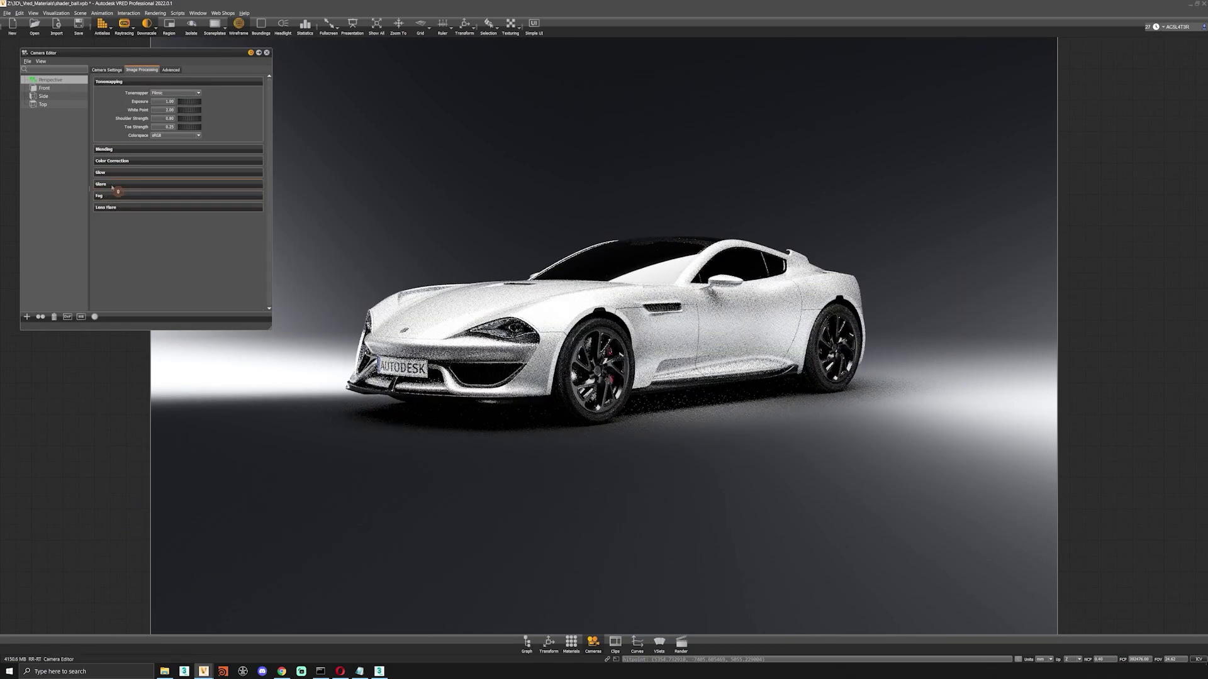
pyautogui.click(112, 187)
pyautogui.click(165, 196)
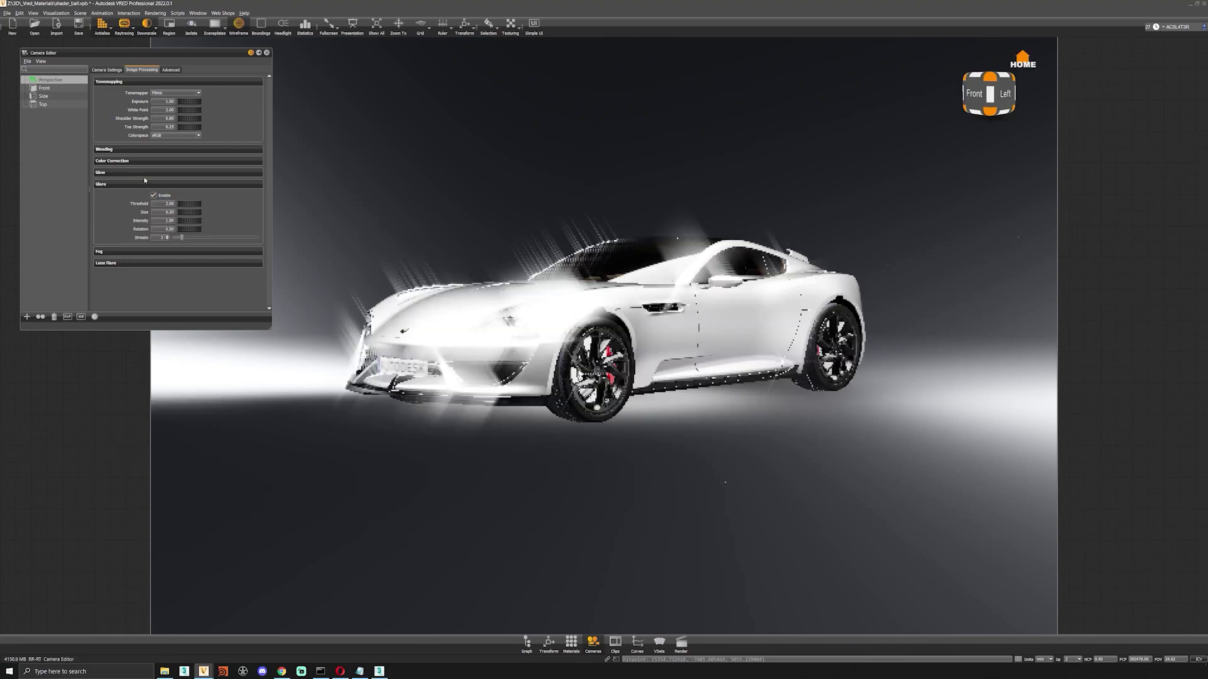
# Step: Lower the glare's threshold, intensity and size for a subtler effect
pyautogui.moveTo(178, 204); pyautogui.dragTo(183, 205)
pyautogui.doubleClick(168, 204)
pyautogui.moveTo(184, 221); pyautogui.dragTo(161, 226)
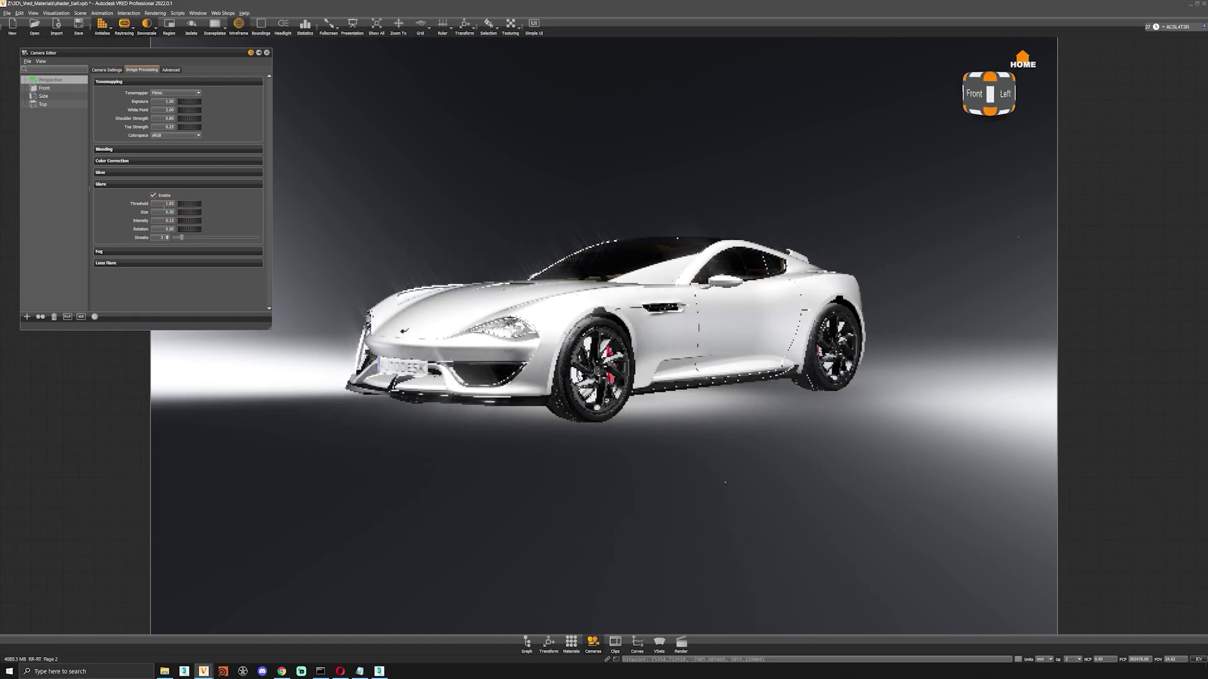
pyautogui.press('Return')
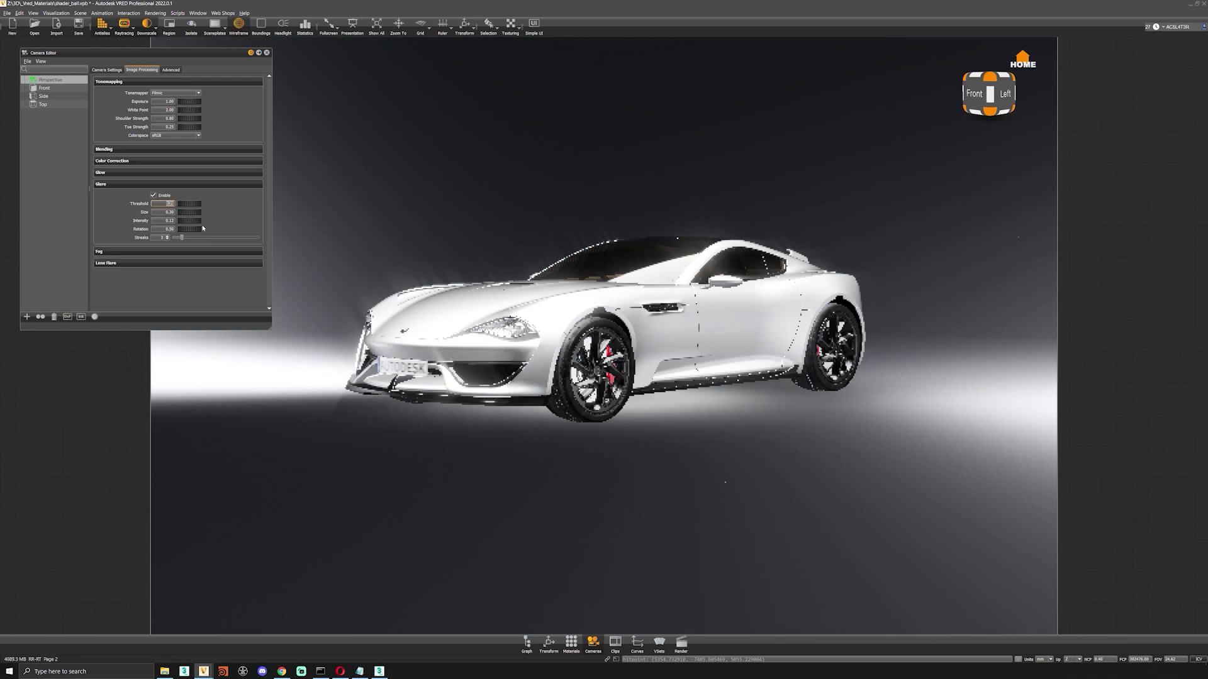
pyautogui.moveTo(190, 212); pyautogui.dragTo(129, 223)
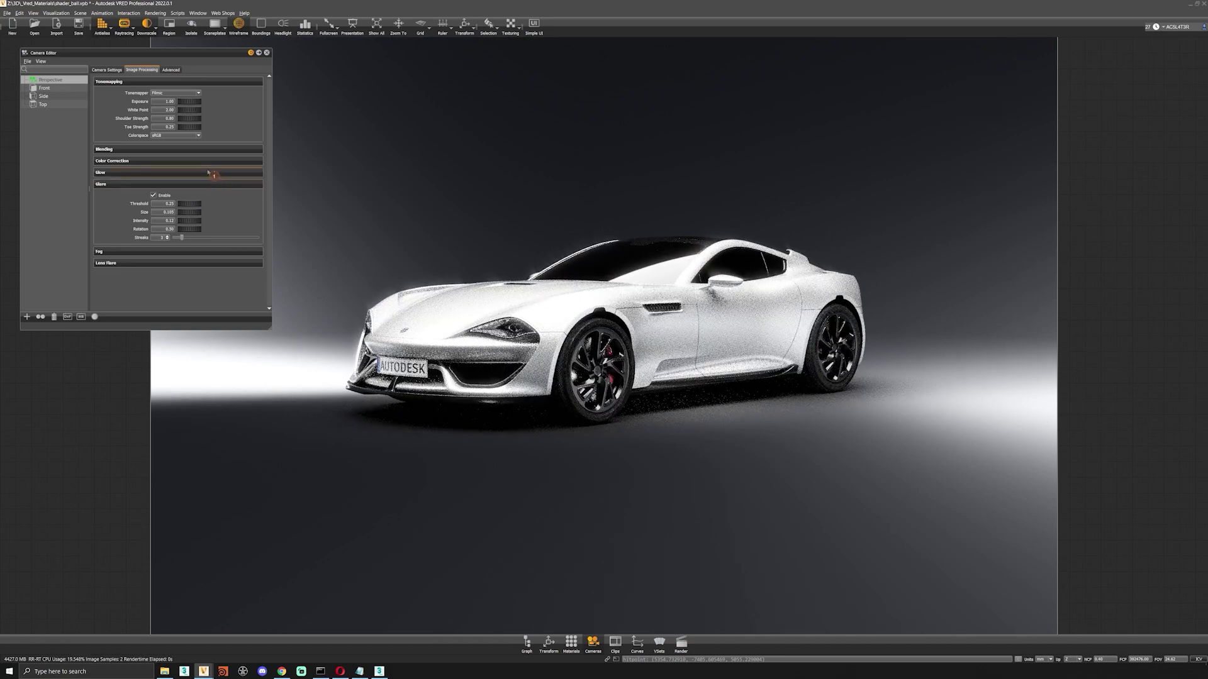
pyautogui.click(146, 183)
# Step: Try changing the color correction's white balance and contrast, and undo the changes
pyautogui.click(142, 161)
pyautogui.moveTo(206, 171)
pyautogui.mouseDown()
pyautogui.moveTo(231, 173)
pyautogui.moveTo(193, 188)
pyautogui.mouseUp()
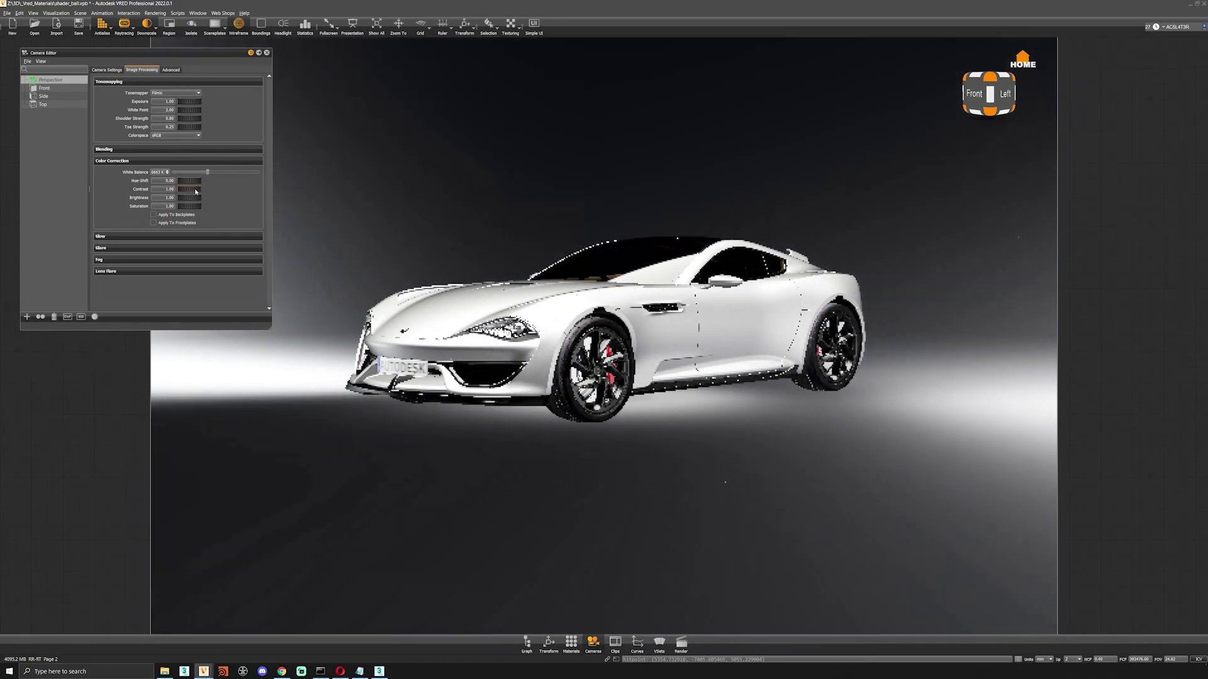
pyautogui.hotkey('ctrl', 'z')
pyautogui.hotkey('ctrl', 'z')
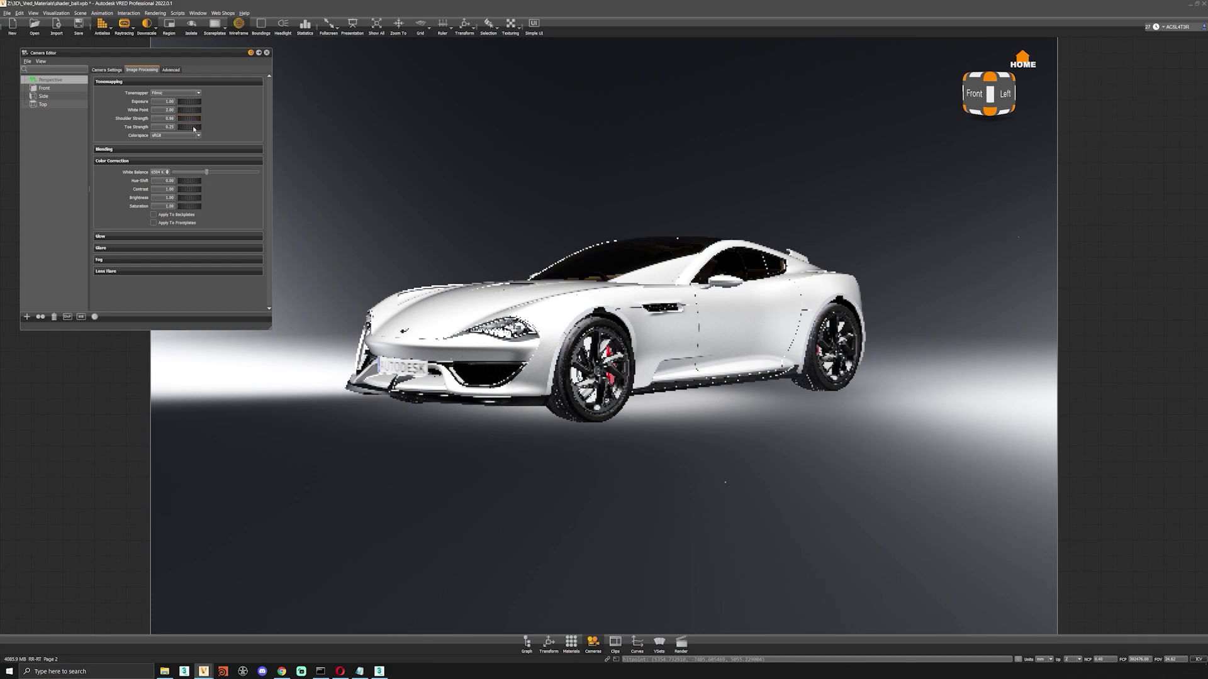
# Step: Try adjusting the white point and exposure of the Filmic tonemapper
pyautogui.moveTo(189, 113)
pyautogui.mouseDown()
pyautogui.moveTo(166, 109)
pyautogui.moveTo(196, 111)
pyautogui.mouseUp()
pyautogui.doubleClick(147, 102)
# Step: Return to the main camera settings and orbit the camera to a rear three-quarter view of the car
pyautogui.click(107, 70)
pyautogui.moveTo(630, 317); pyautogui.dragTo(384, 376)
pyautogui.moveTo(384, 376); pyautogui.dragTo(536, 389, button='middle')
pyautogui.moveTo(536, 389); pyautogui.dragTo(603, 429)
pyautogui.moveTo(580, 379); pyautogui.dragTo(517, 435)
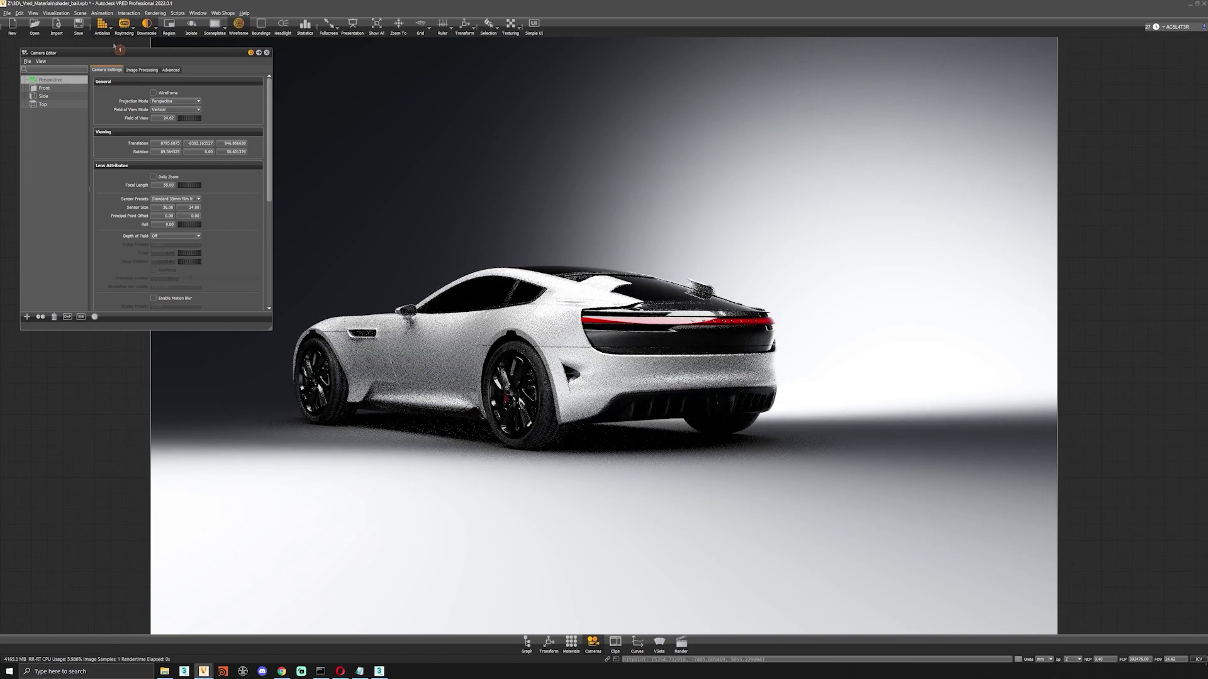
# Step: Set the focal length to 18 mm and frame the car's rear from a close, low angle
pyautogui.moveTo(192, 187); pyautogui.dragTo(171, 188)
pyautogui.doubleClick(169, 185)
pyautogui.write('18')
pyautogui.press('Return')
pyautogui.keyDown('alt'); pyautogui.moveTo(534, 319); pyautogui.dragTo(550, 558, button='right'); pyautogui.keyUp('alt')
pyautogui.keyDown('alt'); pyautogui.moveTo(549, 558); pyautogui.dragTo(575, 500); pyautogui.keyUp('alt')
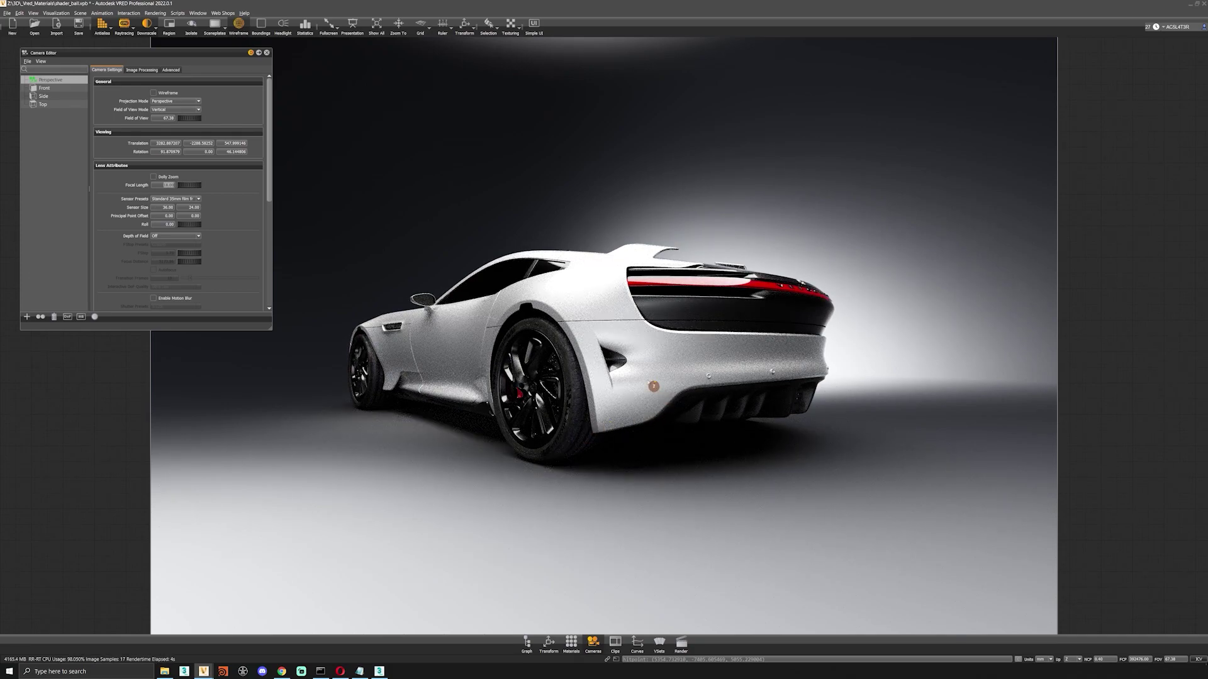
# Step: Try focal lengths of 15 and 12 mm, moving the camera close to the car's rear and back out to a higher view
pyautogui.click(217, 191)
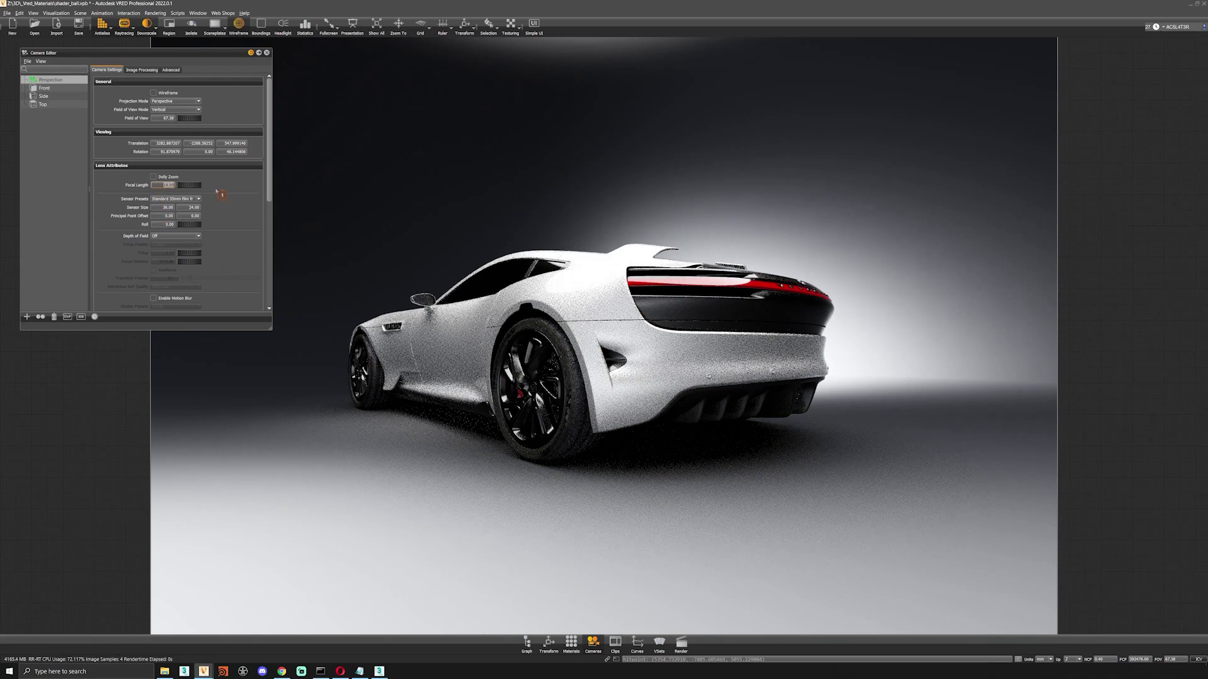
pyautogui.write('15')
pyautogui.press('Return')
pyautogui.write('12')
pyautogui.press('Return')
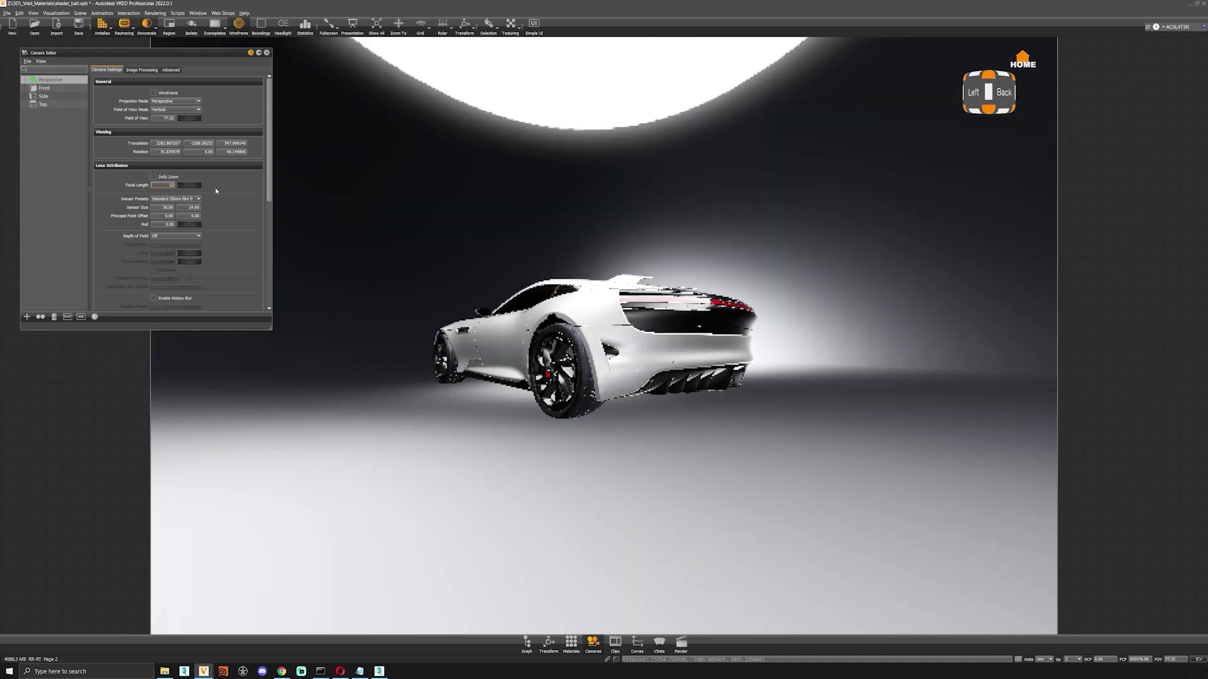
pyautogui.moveTo(519, 330); pyautogui.dragTo(515, 406, button='right')
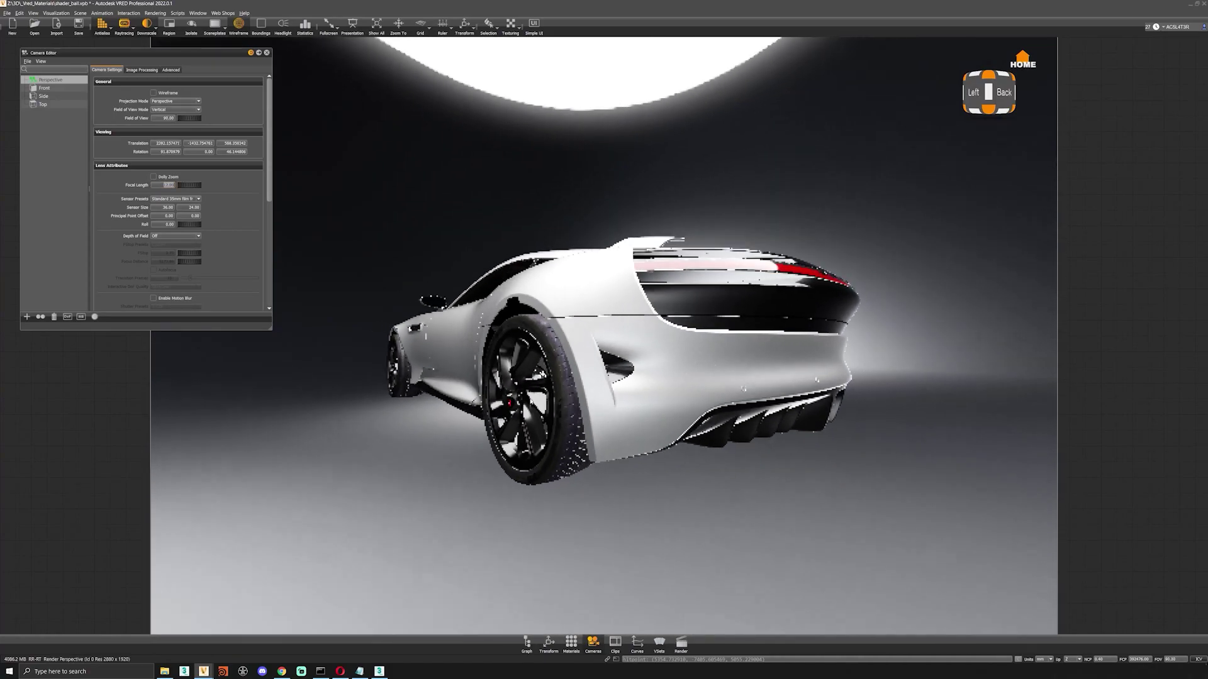
pyautogui.moveTo(514, 406); pyautogui.dragTo(510, 434)
pyautogui.moveTo(511, 434); pyautogui.dragTo(414, 336, button='right')
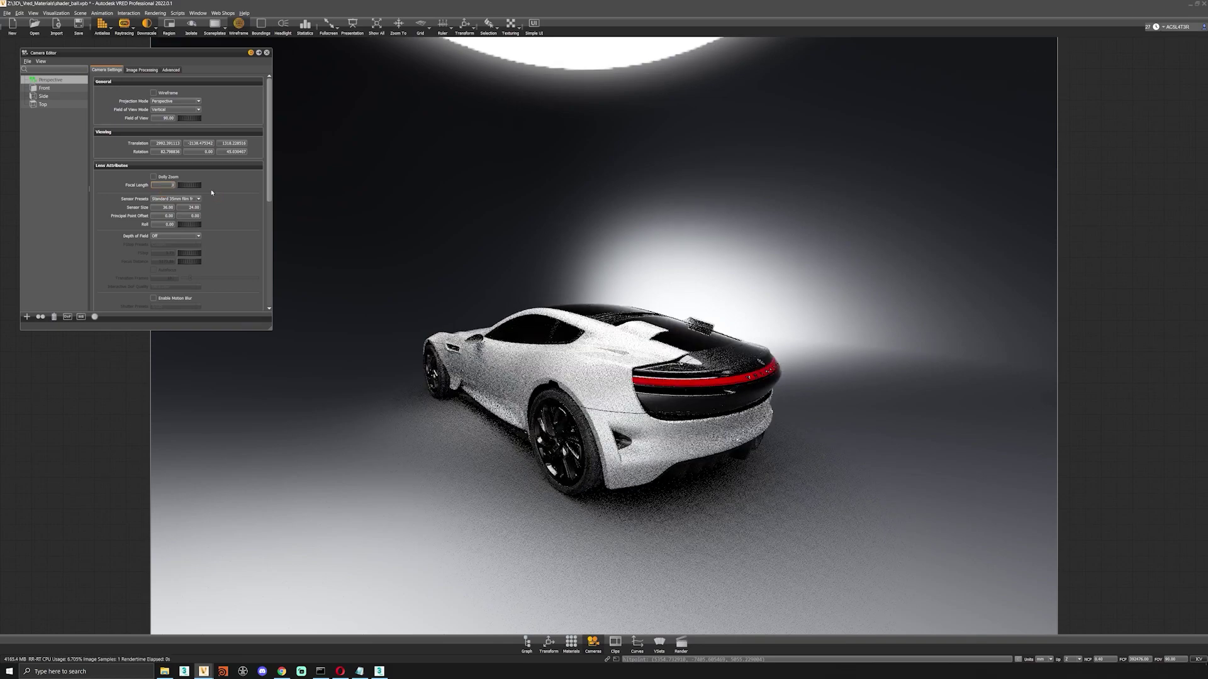
# Step: Set the focal length to 35 mm and frame the whole car from a low rear three-quarter angle
pyautogui.write('35')
pyautogui.press('Return')
pyautogui.moveTo(450, 353); pyautogui.dragTo(404, 283, button='right')
pyautogui.moveTo(404, 283); pyautogui.dragTo(412, 258)
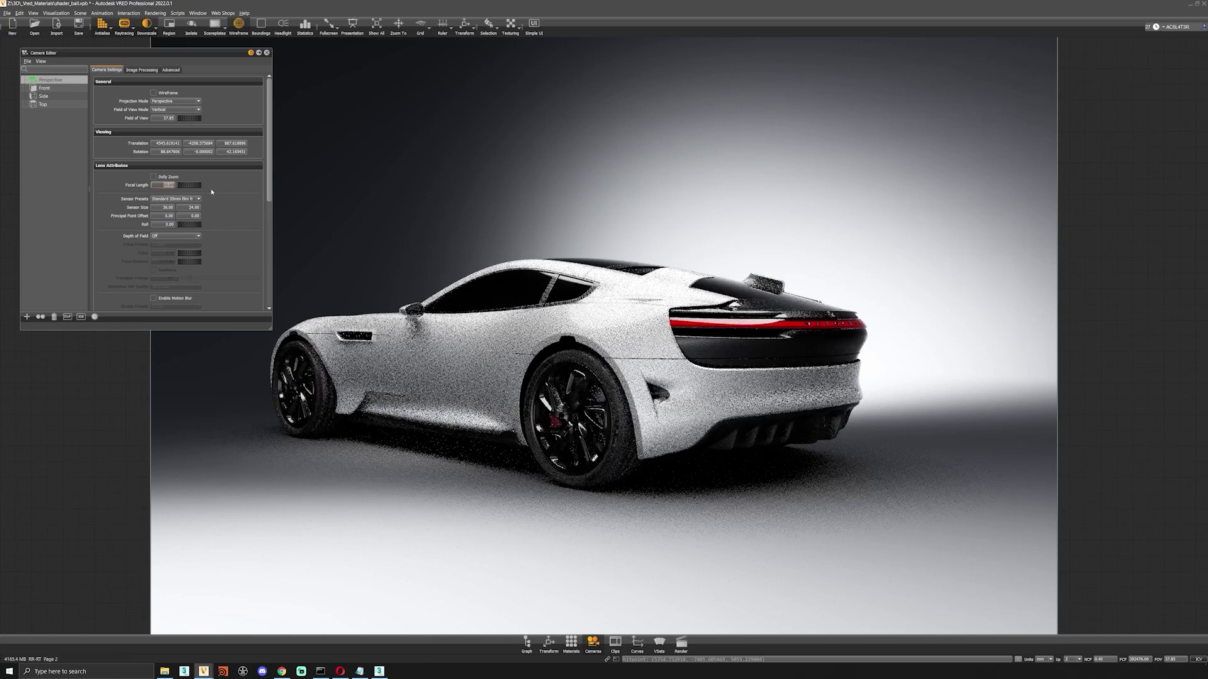
# Step: Try a longer focal length, pulling the camera back and orbiting to a raised rear three-quarter view of the car
pyautogui.scroll(3, 212, 192)
pyautogui.scroll(-5, 584, 337)
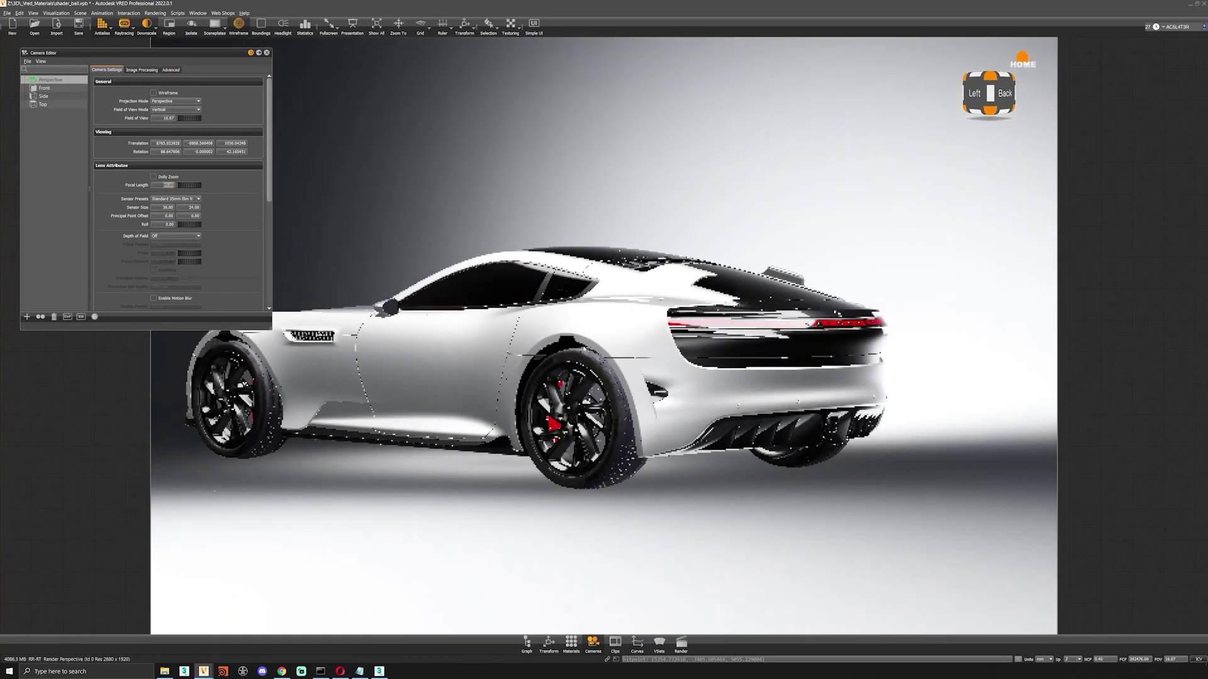
pyautogui.moveTo(584, 349); pyautogui.dragTo(554, 363)
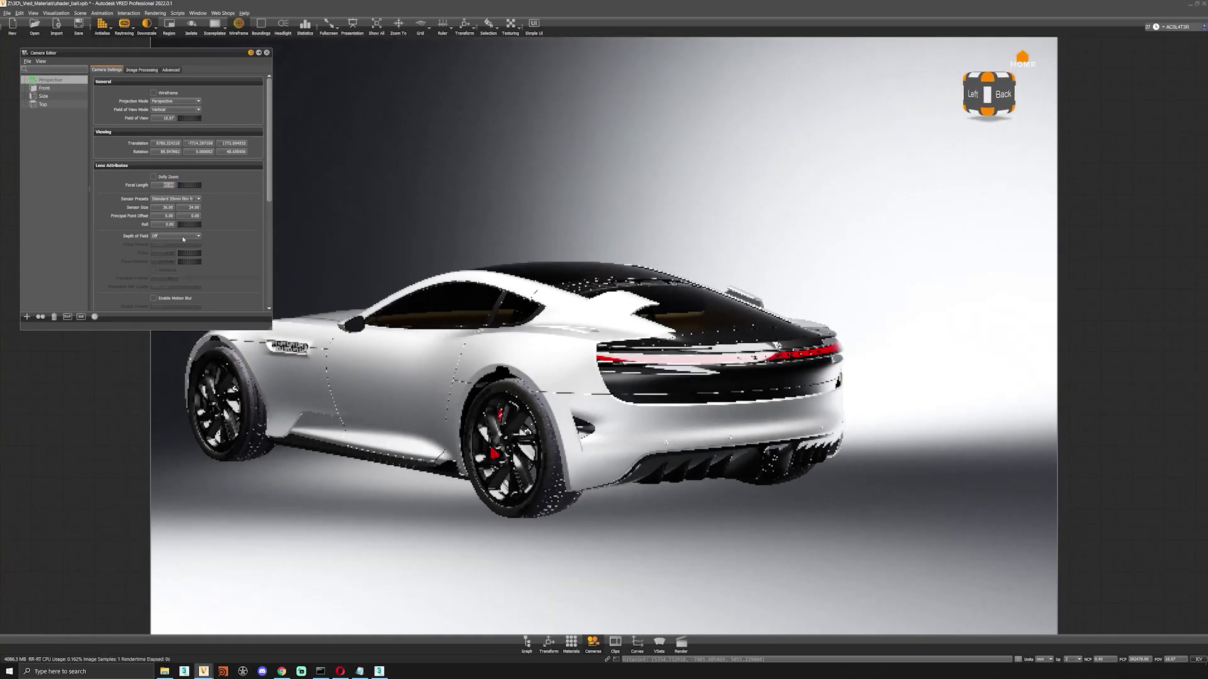
pyautogui.moveTo(537, 417); pyautogui.dragTo(563, 414)
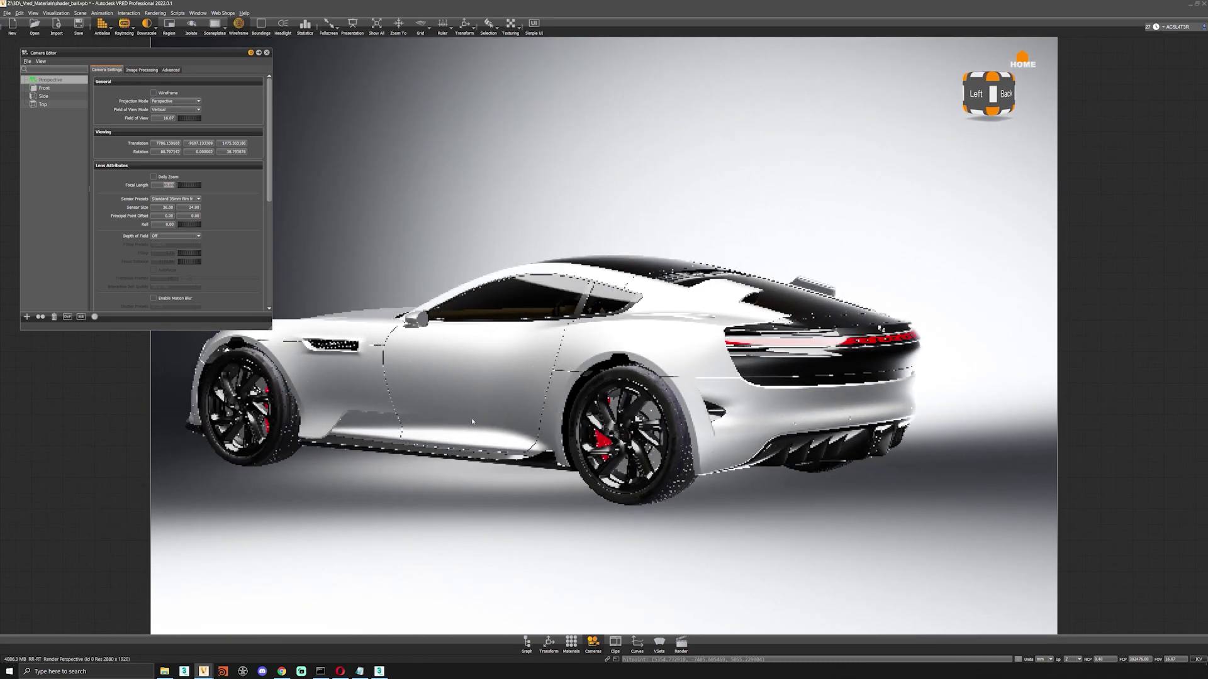
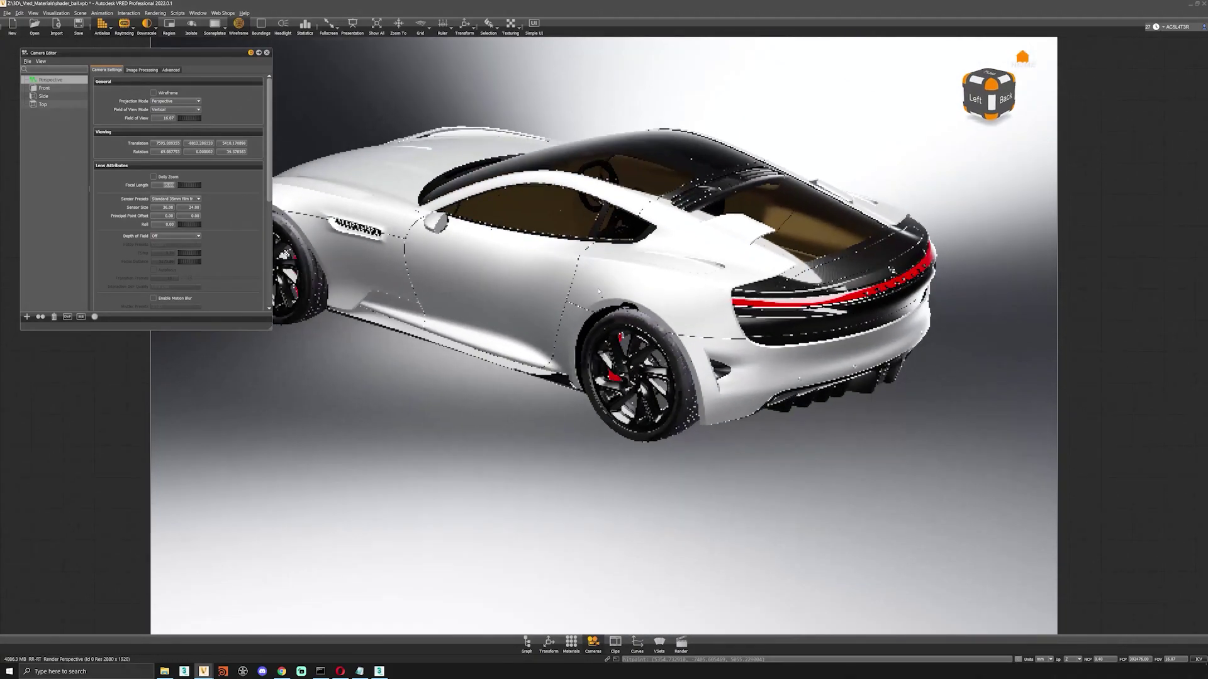
pyautogui.click(500, 235)
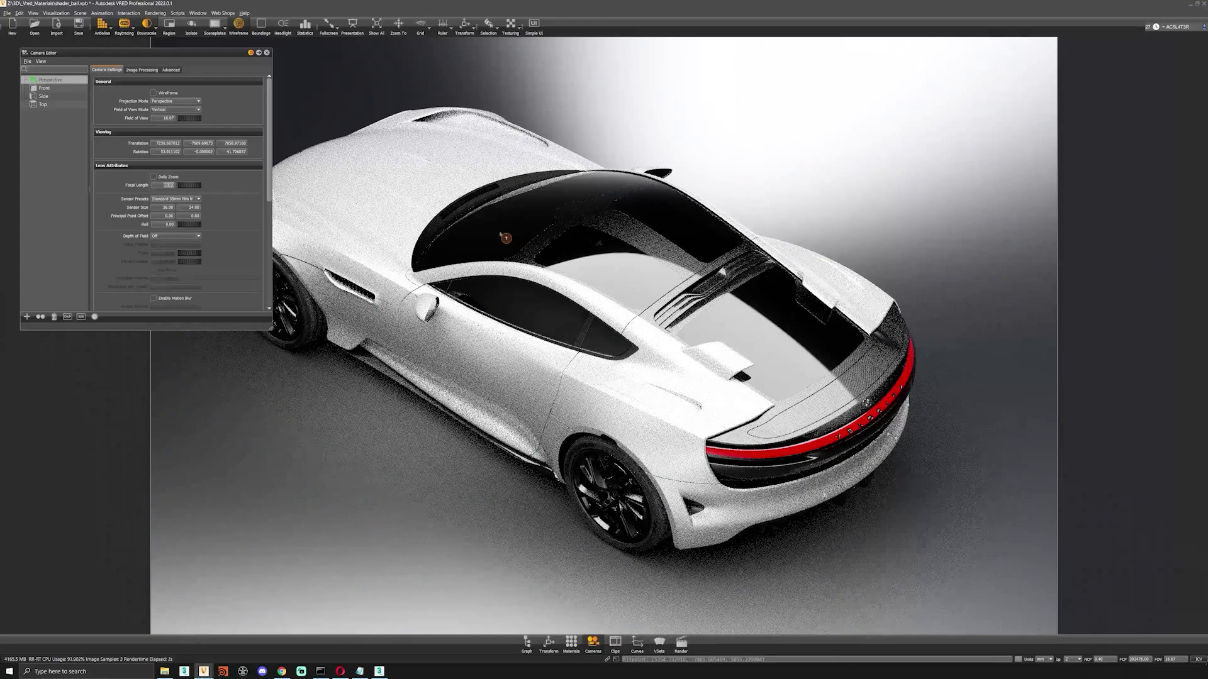
# Step: Lower the camera and move in to a close-up of the car's rear wheel
pyautogui.moveTo(679, 353); pyautogui.dragTo(705, 249)
pyautogui.moveTo(704, 248); pyautogui.dragTo(734, 321, button='right')
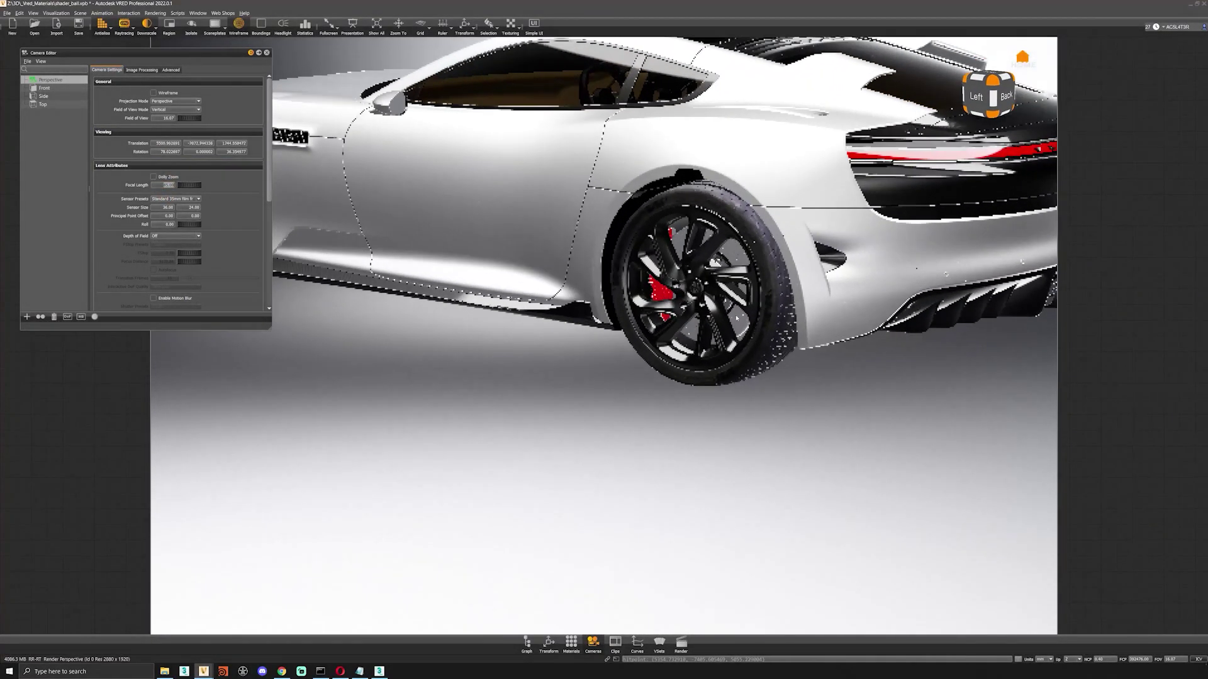
pyautogui.moveTo(735, 321); pyautogui.dragTo(701, 371)
pyautogui.moveTo(702, 371); pyautogui.dragTo(642, 299, button='middle')
pyautogui.moveTo(642, 298); pyautogui.dragTo(657, 358, button='right')
pyautogui.moveTo(658, 359); pyautogui.dragTo(619, 200)
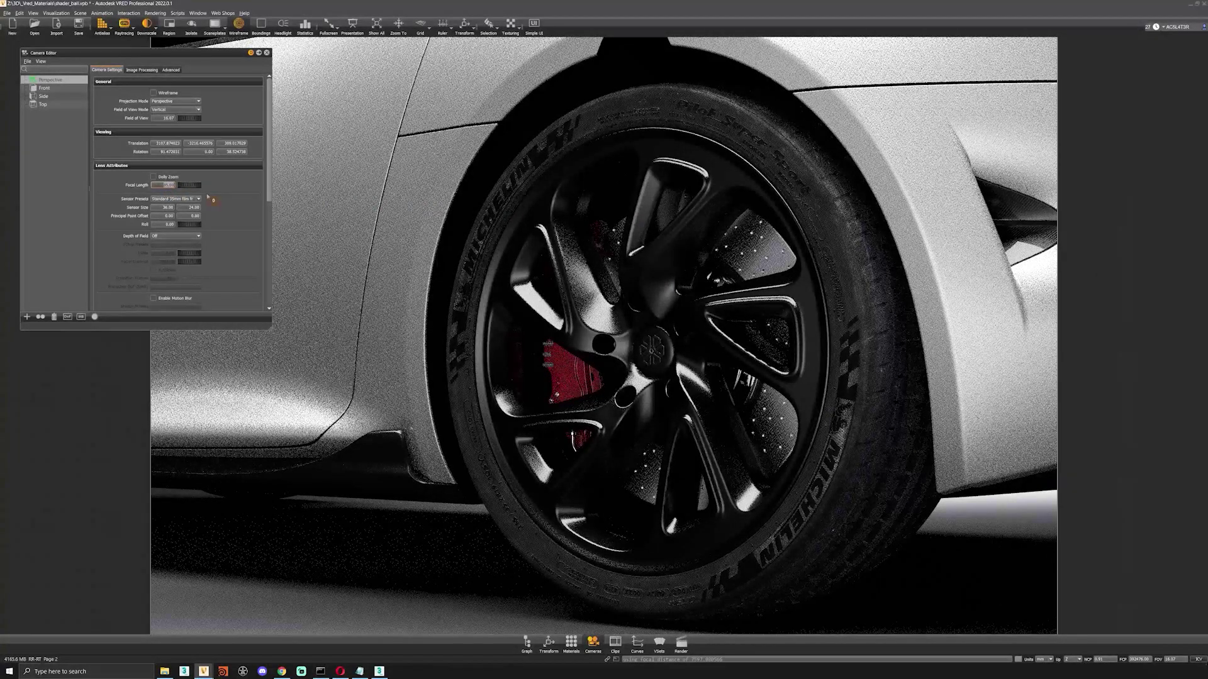
# Step: Set the focal length to 18 mm and reframe the rear wheel as a wide-angle close-up
pyautogui.write('18')
pyautogui.press('Return')
pyautogui.moveTo(432, 257); pyautogui.dragTo(672, 485, button='right')
pyautogui.moveTo(674, 421); pyautogui.dragTo(587, 398, button='middle')
pyautogui.scroll(3, 588, 412)
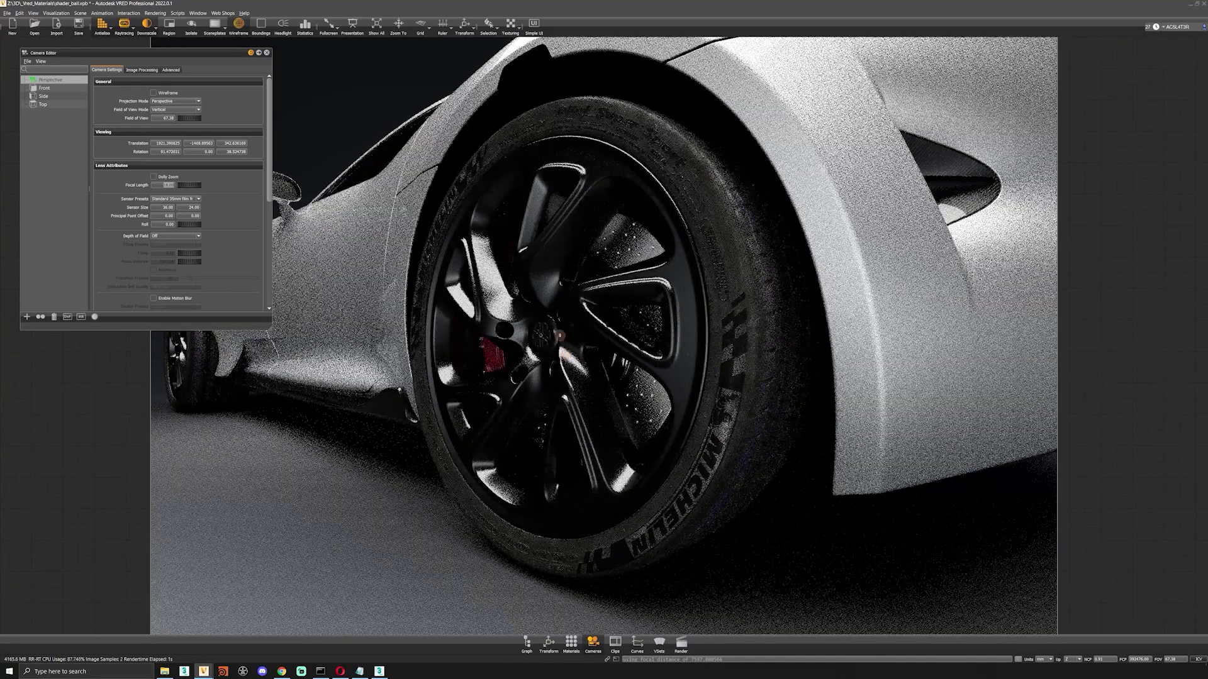
# Step: Set the focal length to 35 mm and move the camera back from the wheel to a rear three-quarter view
pyautogui.moveTo(621, 401); pyautogui.dragTo(90, 177, button='right')
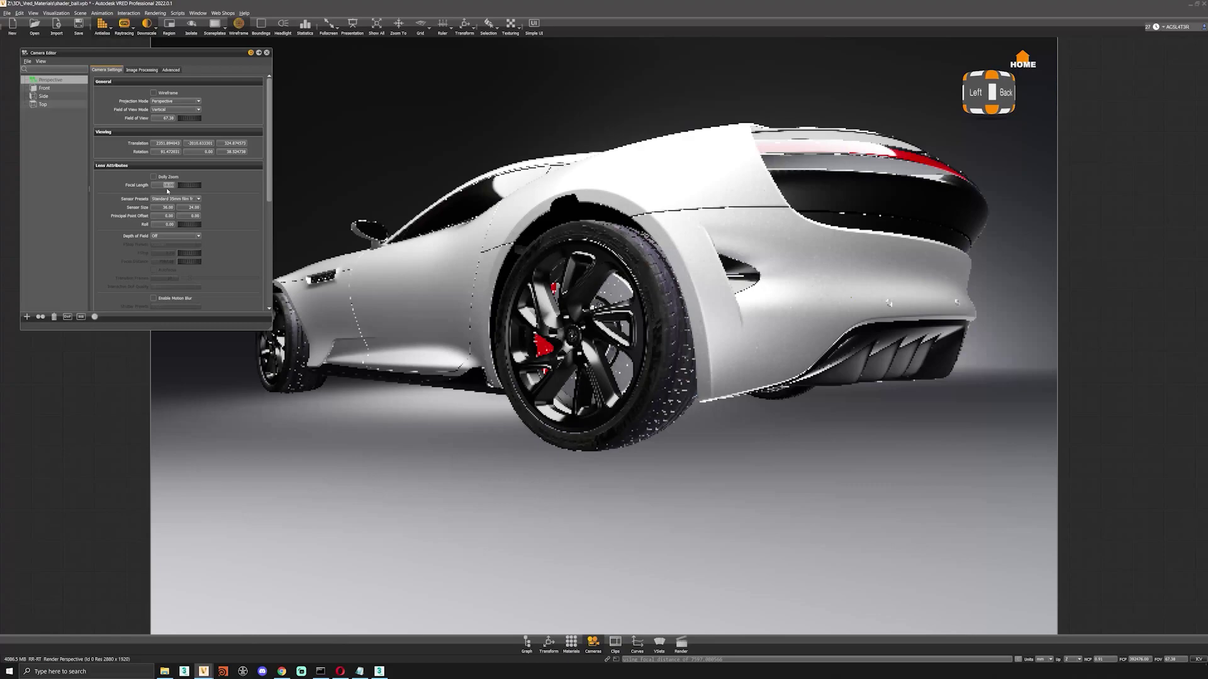
pyautogui.write('35')
pyautogui.press('Return')
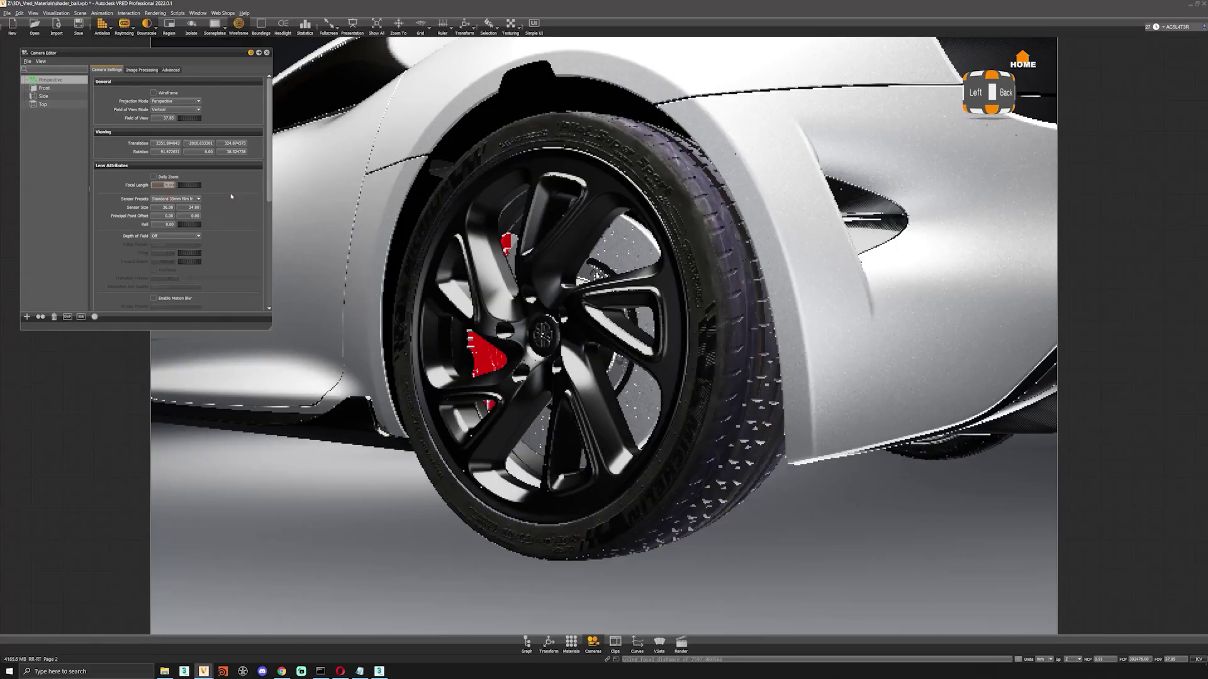
pyautogui.moveTo(347, 327); pyautogui.dragTo(208, 252, button='right')
pyautogui.moveTo(396, 315); pyautogui.dragTo(561, 315)
pyautogui.moveTo(559, 313); pyautogui.dragTo(525, 399, button='middle')
pyautogui.moveTo(525, 399); pyautogui.dragTo(423, 382)
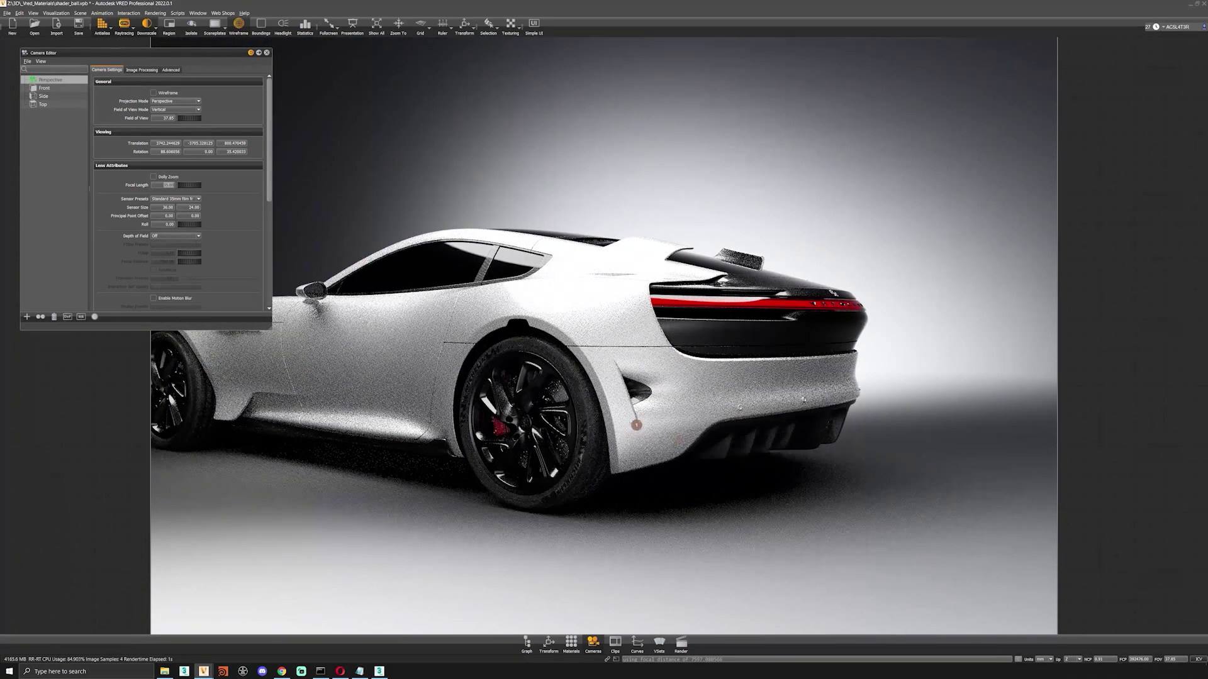
# Step: Orbit the camera around the tail to the car's right side and frame the whole car in rear three-quarter view
pyautogui.moveTo(632, 428); pyautogui.dragTo(588, 445)
pyautogui.moveTo(588, 445); pyautogui.dragTo(688, 448, button='middle')
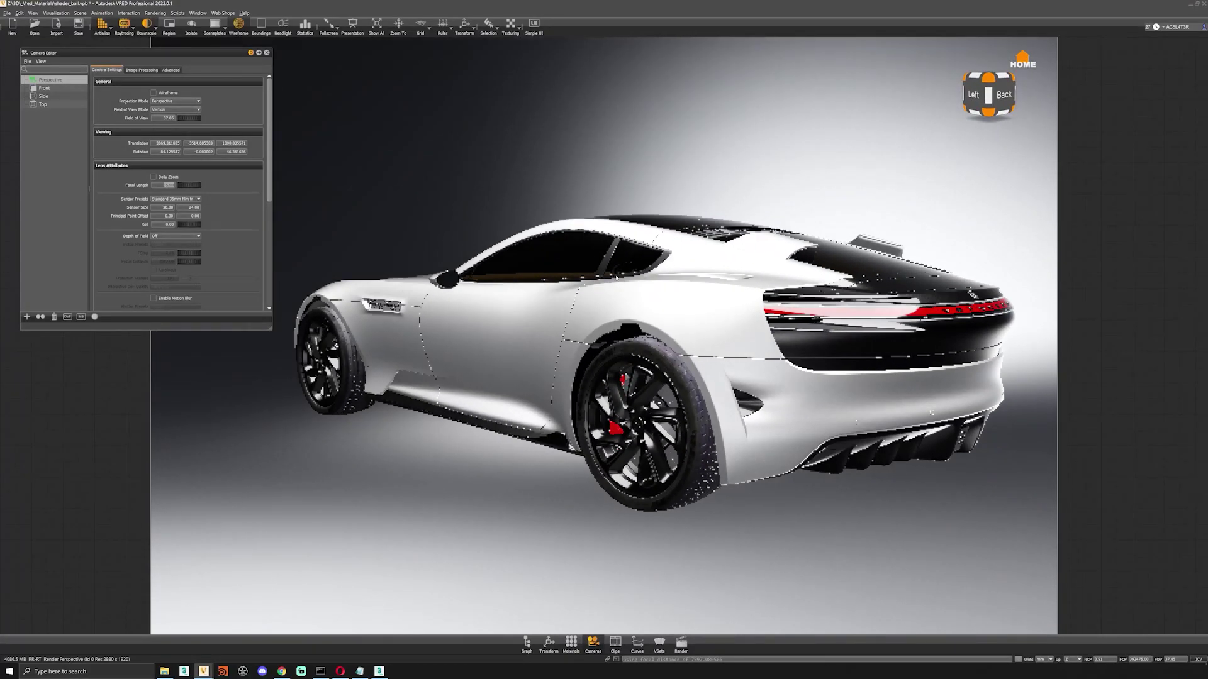
pyautogui.moveTo(806, 337); pyautogui.dragTo(560, 327)
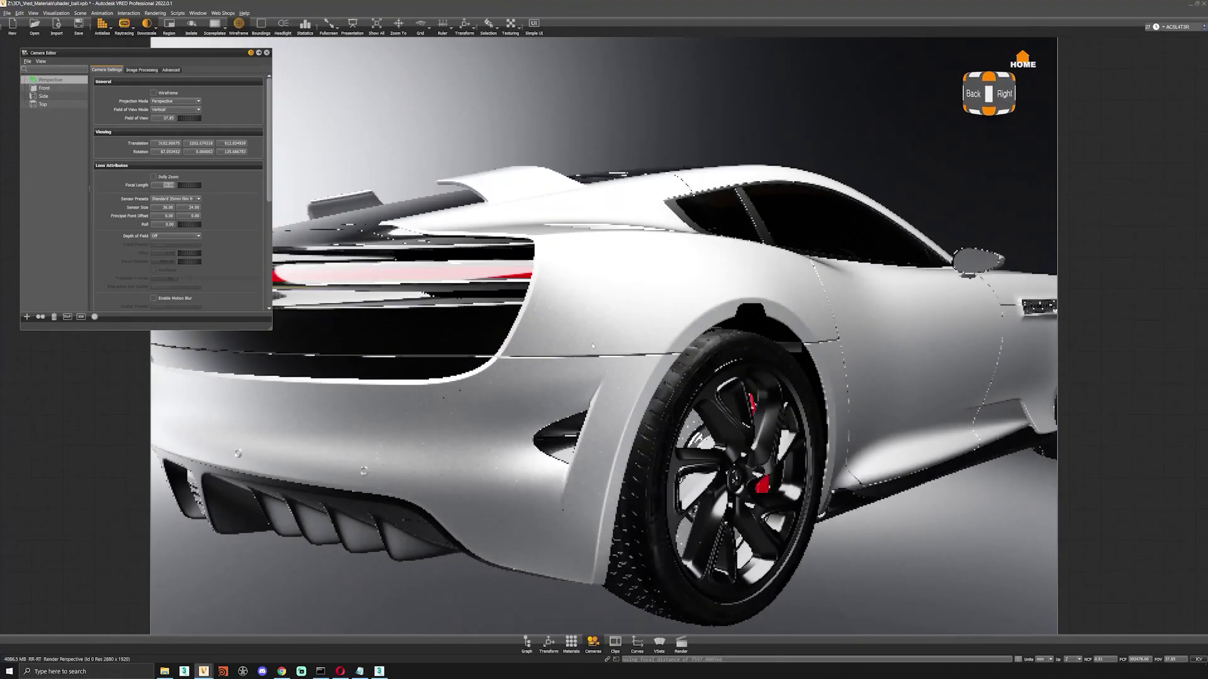
pyautogui.moveTo(560, 327); pyautogui.dragTo(598, 218, button='right')
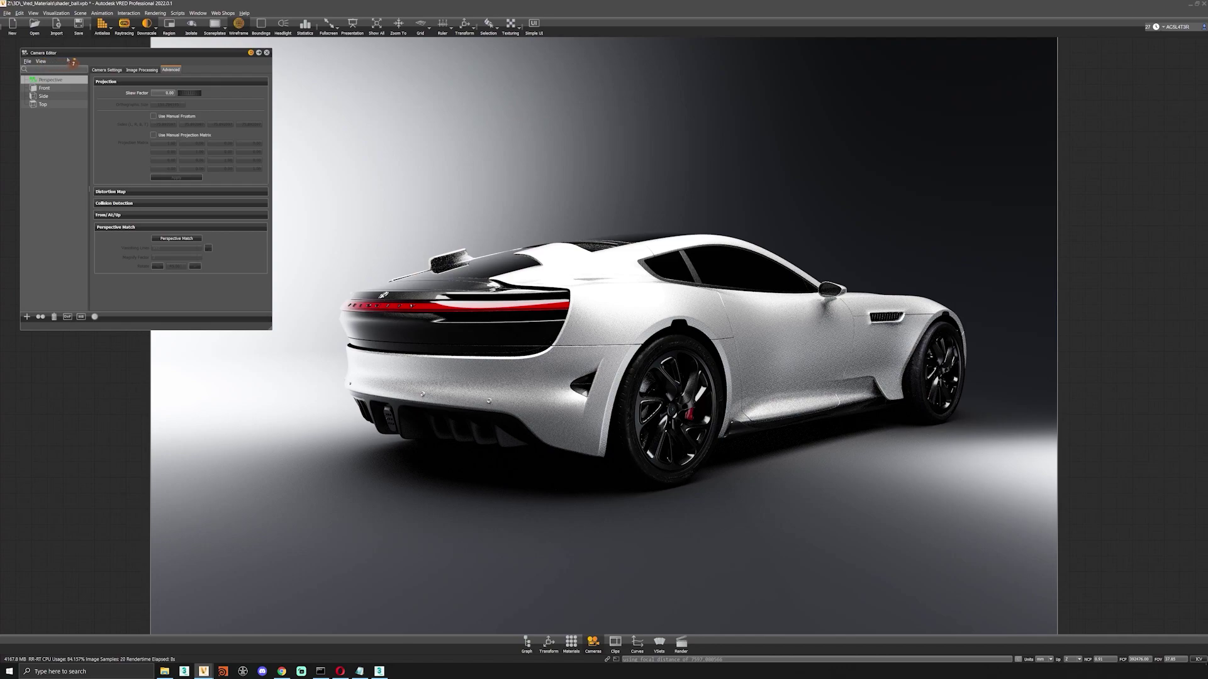
pyautogui.moveTo(72, 54); pyautogui.dragTo(267, 251)
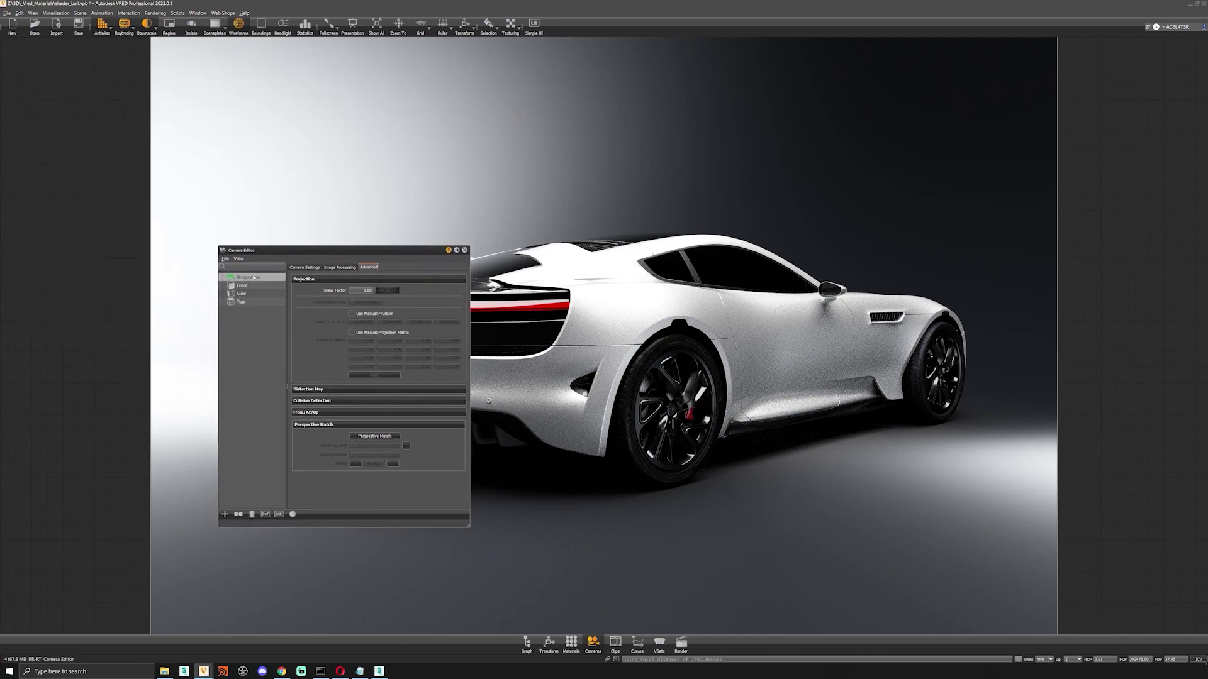
pyautogui.rightClick(249, 280)
pyautogui.moveTo(300, 289)
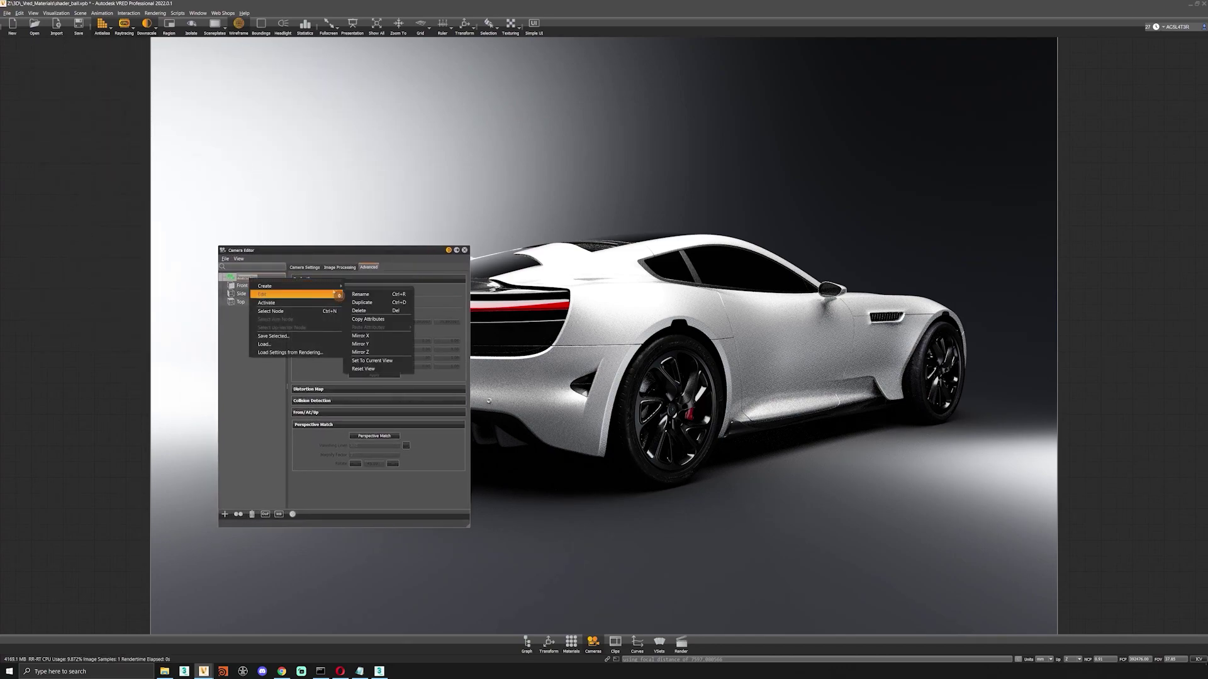
pyautogui.click(343, 464)
pyautogui.click(464, 251)
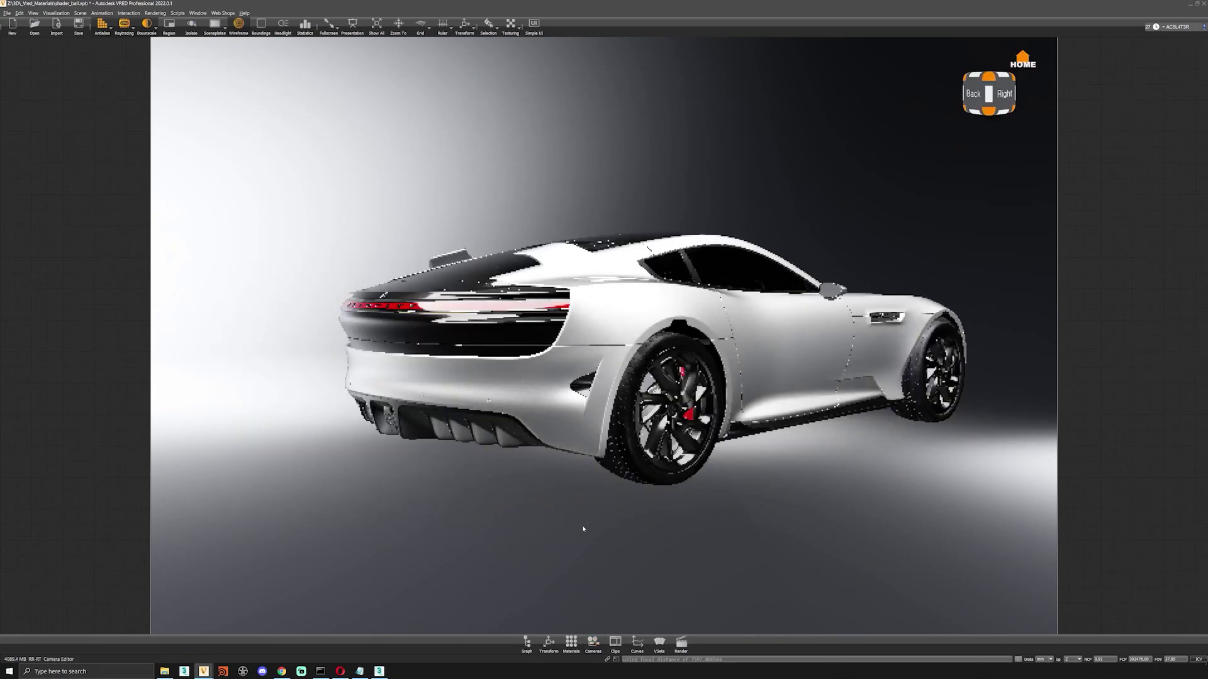
pyautogui.click(598, 644)
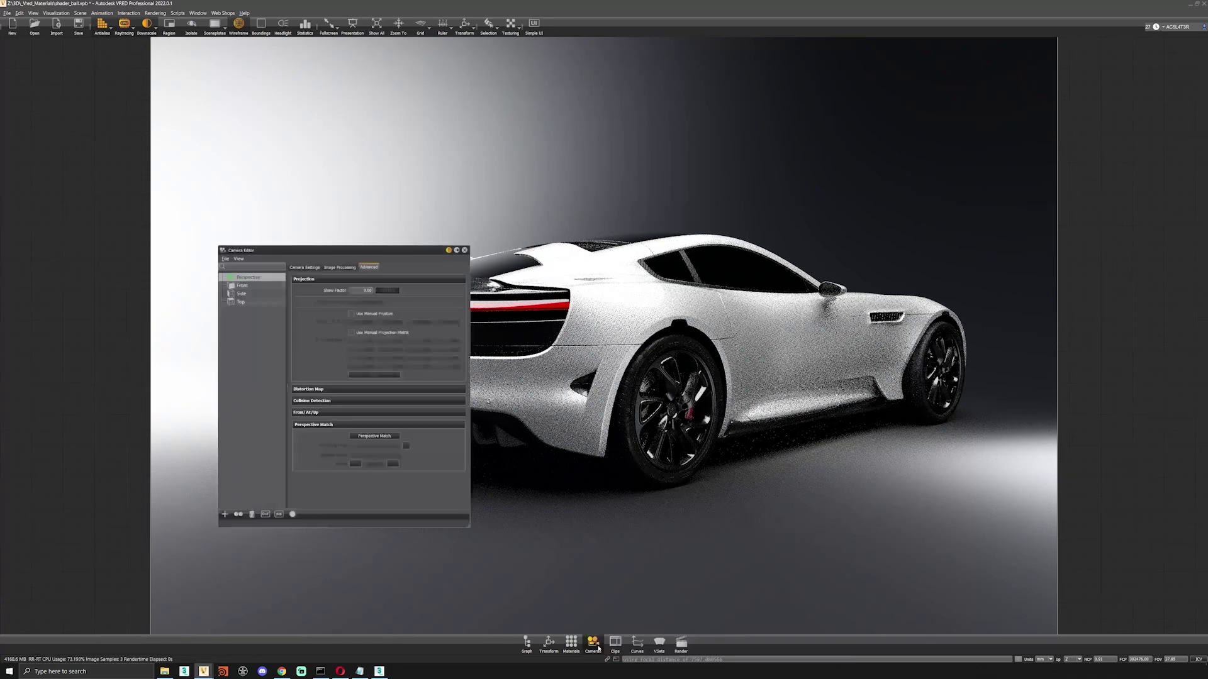
# Step: Create a viewpoint of the current rear three-quarter view under the Perspective camera
pyautogui.rightClick(254, 282)
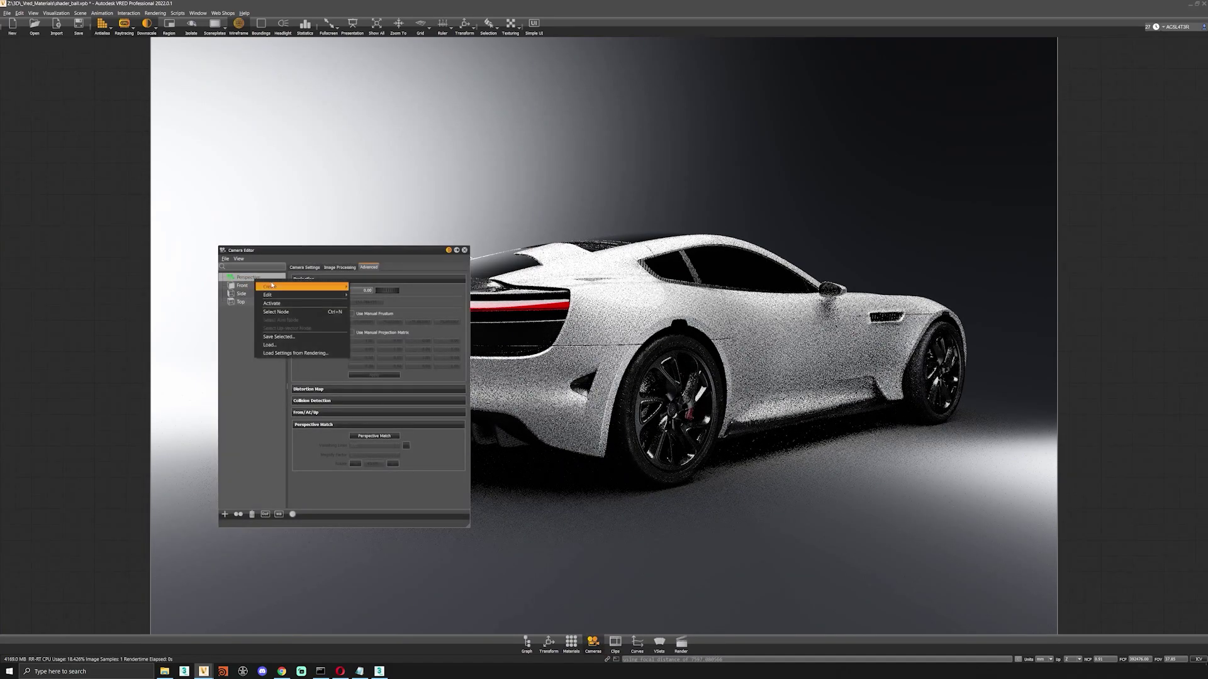
pyautogui.moveTo(273, 286)
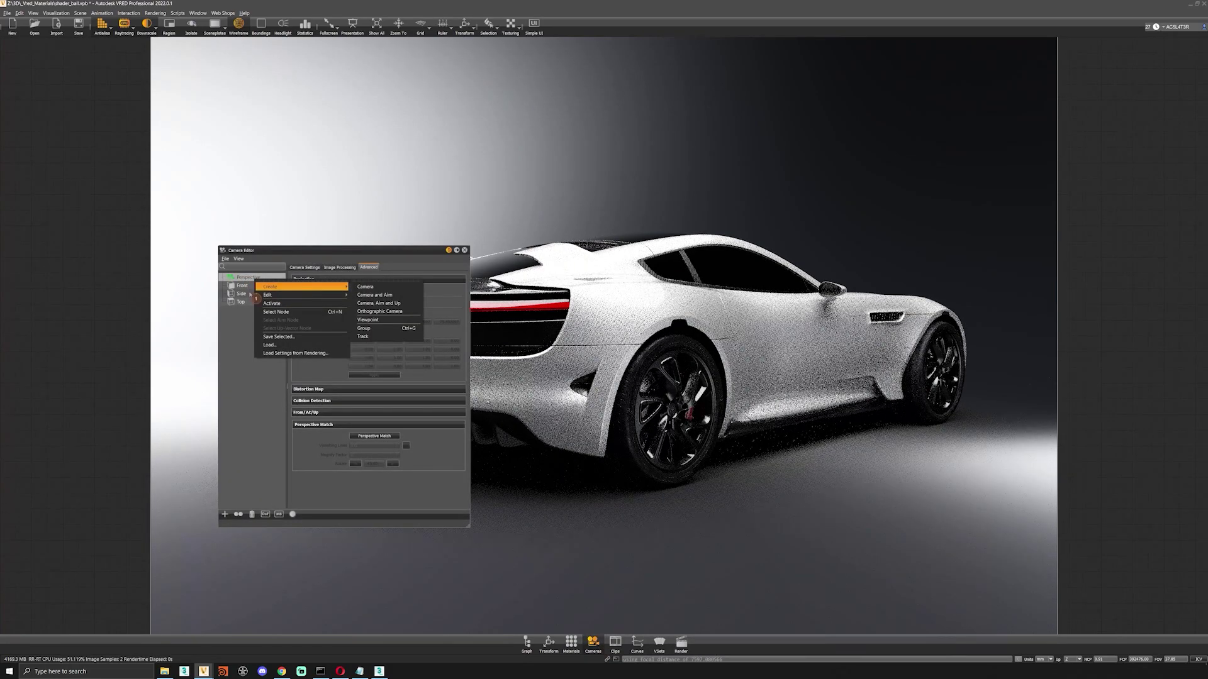
pyautogui.click(246, 352)
pyautogui.rightClick(255, 281)
pyautogui.moveTo(276, 287)
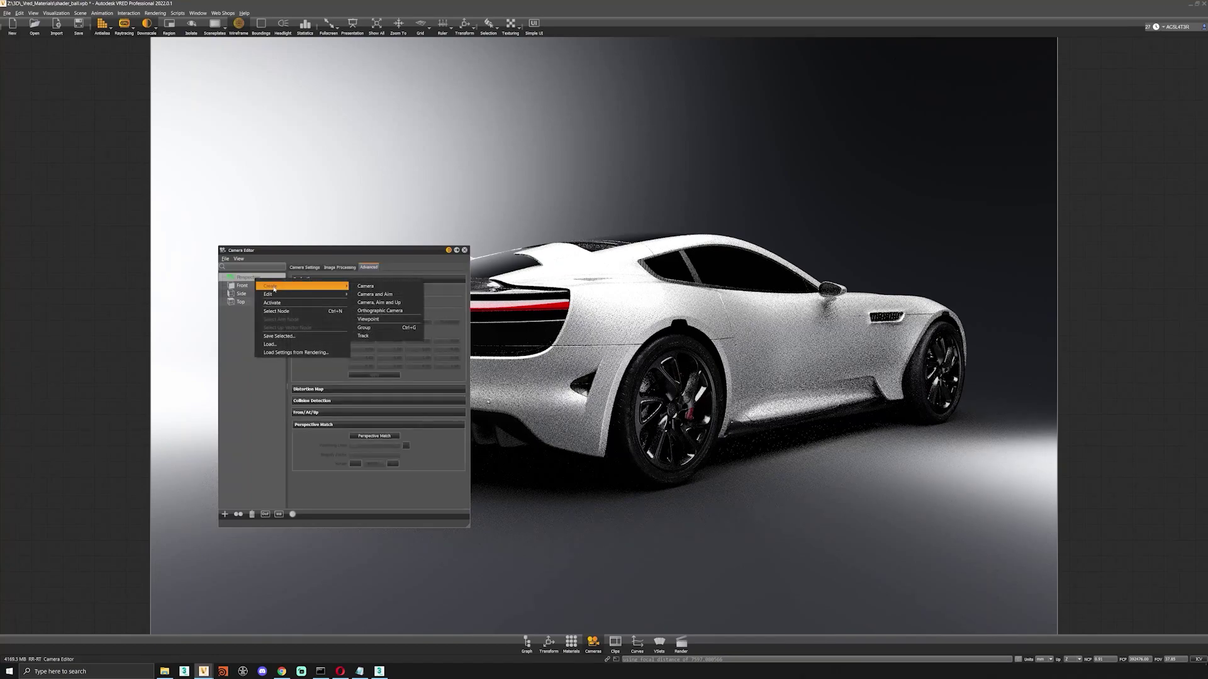
pyautogui.click(382, 320)
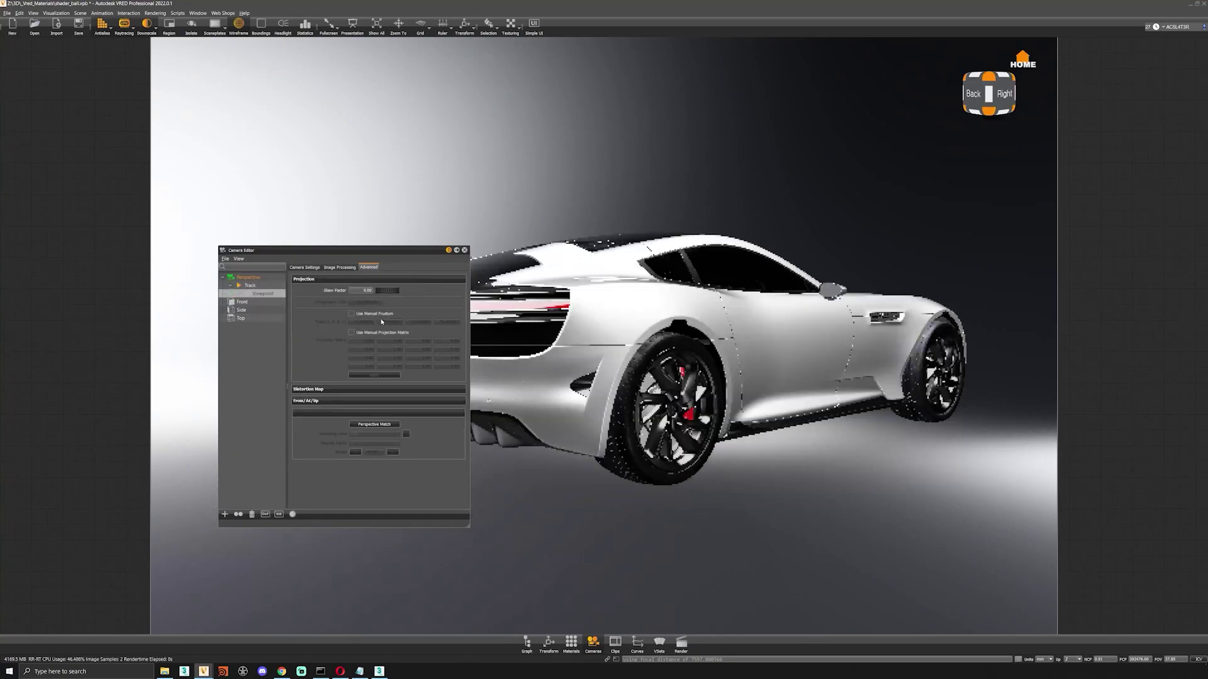
# Step: Look over the new viewpoint's camera settings and image processing settings
pyautogui.click(302, 267)
pyautogui.click(331, 268)
pyautogui.click(311, 268)
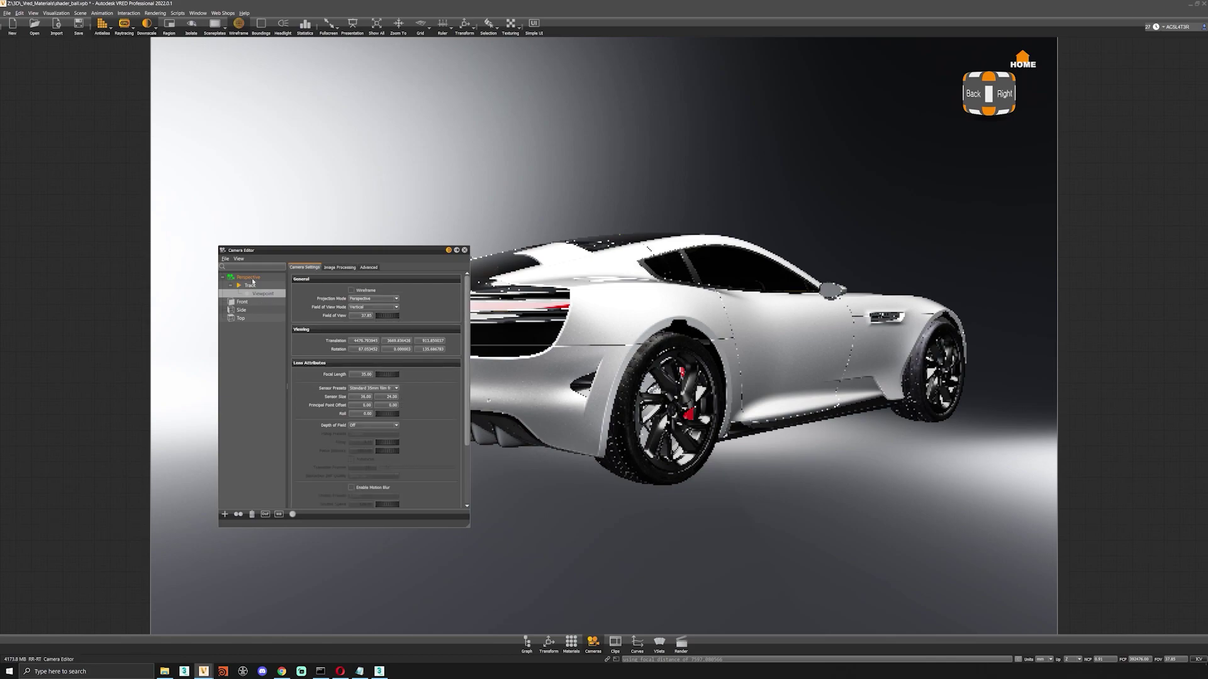
# Step: Capture a front three-quarter view of the car as the track's second viewpoint, moving the Camera Editor clear of the car
pyautogui.click(263, 293)
pyautogui.click(251, 285)
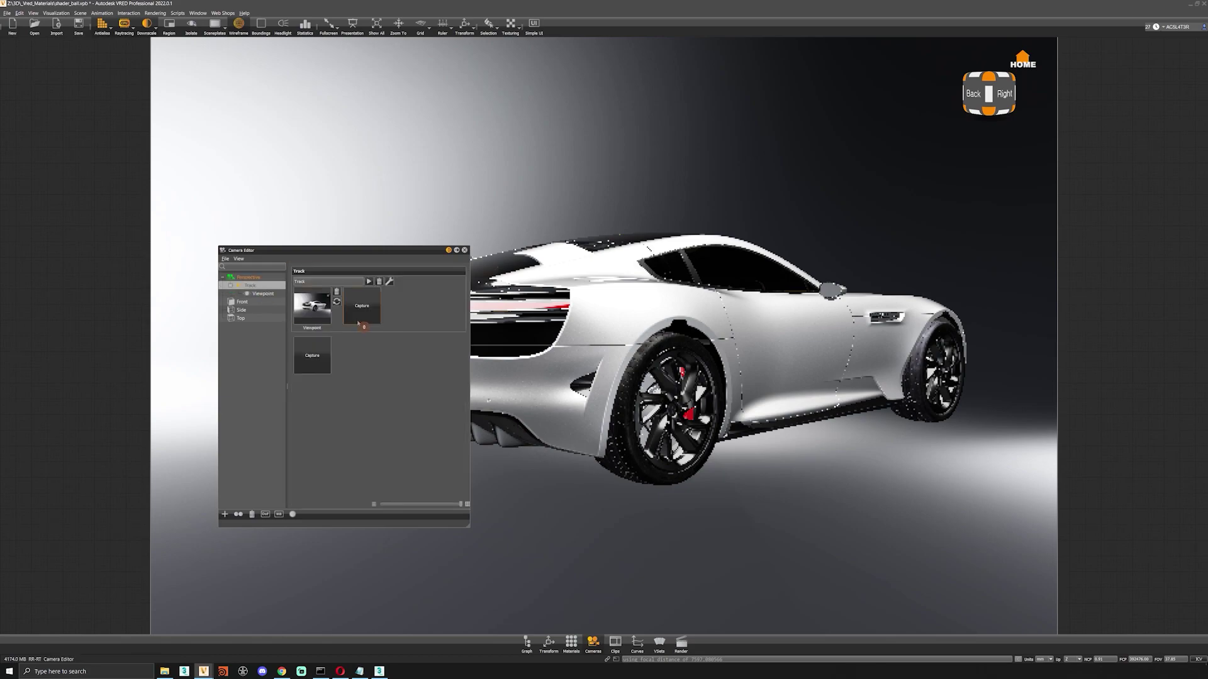
pyautogui.moveTo(758, 414); pyautogui.dragTo(519, 438)
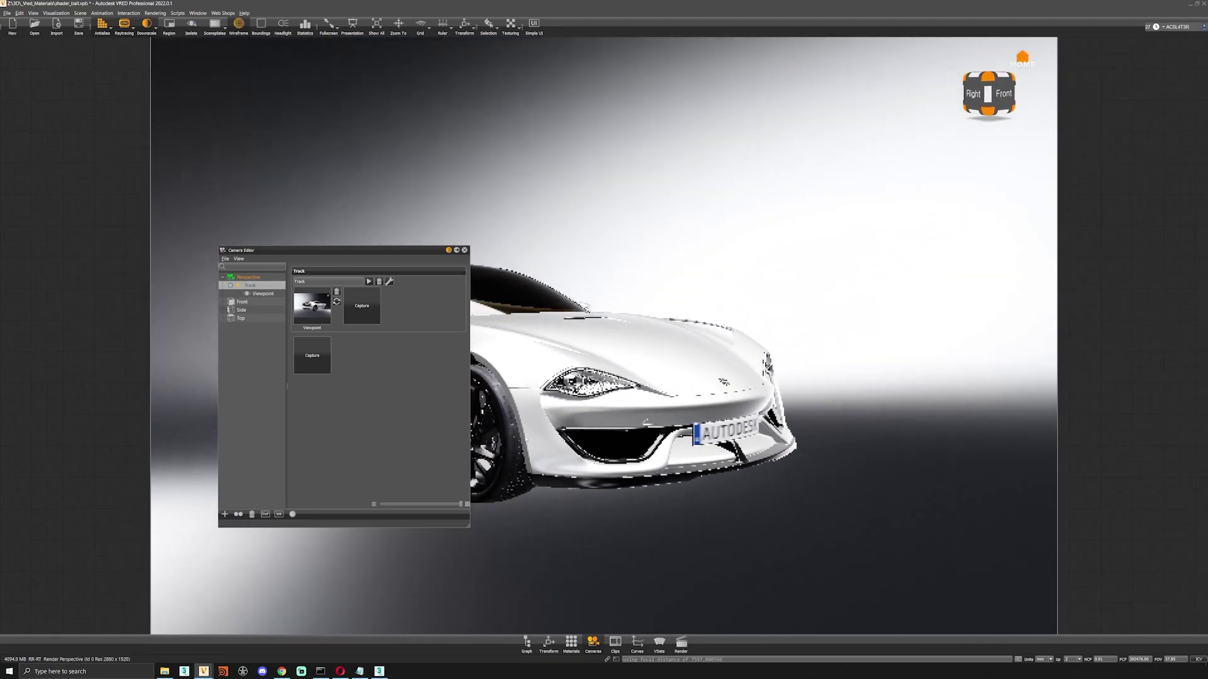
pyautogui.moveTo(369, 255); pyautogui.dragTo(182, 263)
pyautogui.click(178, 321)
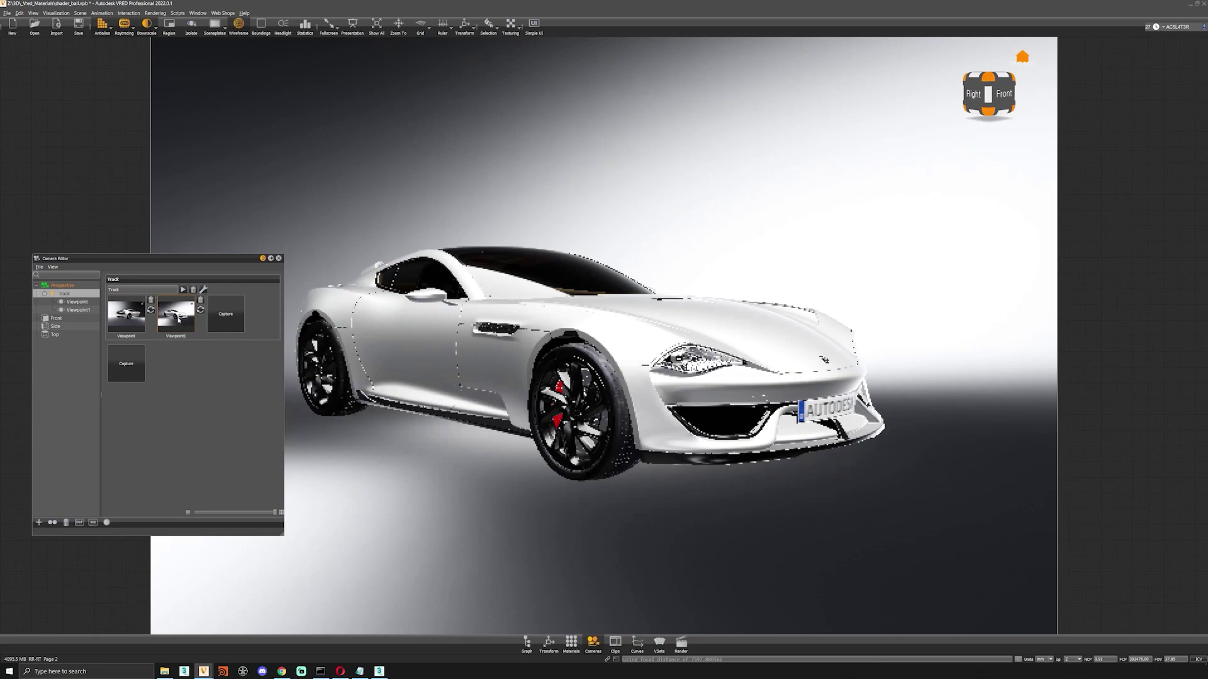
# Step: Orbit to a head-on view of the car's front and centre the car in the frame
pyautogui.moveTo(800, 387); pyautogui.dragTo(547, 385)
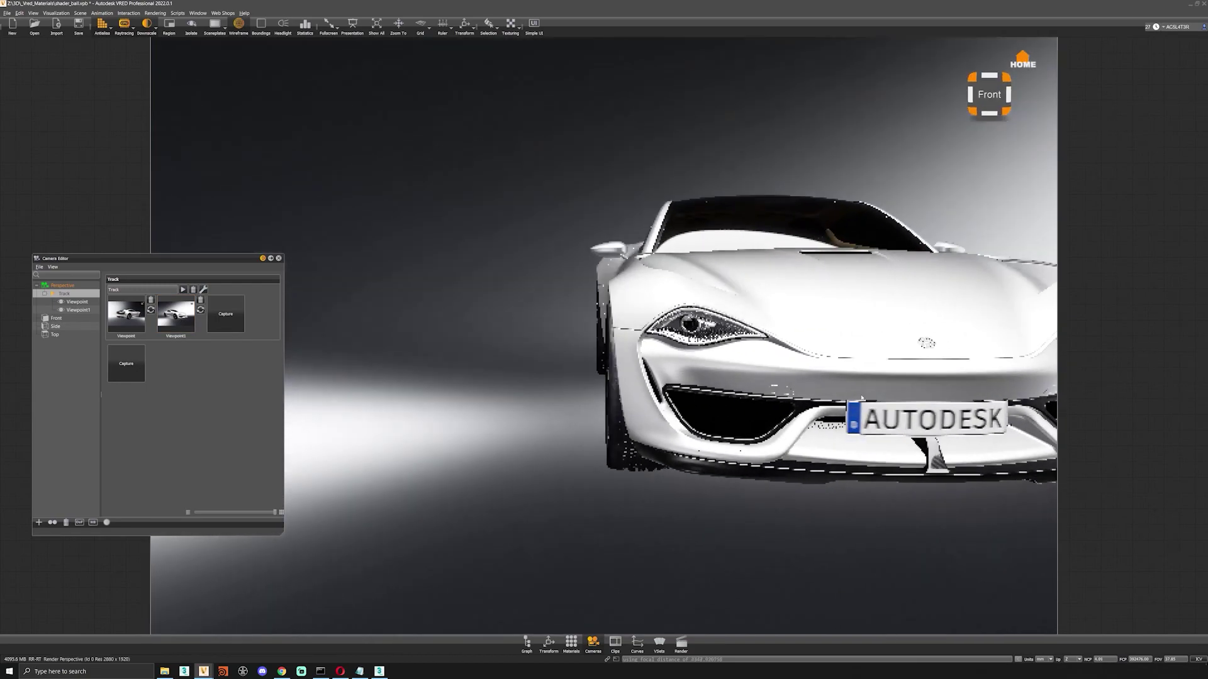
pyautogui.moveTo(893, 384); pyautogui.dragTo(642, 371, button='middle')
pyautogui.moveTo(641, 371); pyautogui.dragTo(684, 395, button='right')
pyautogui.moveTo(685, 396); pyautogui.dragTo(609, 414, button='middle')
pyautogui.moveTo(609, 414); pyautogui.dragTo(605, 400)
# Step: Set the Perspective camera's focal length to 55 mm and capture the reframed front view as the track's third viewpoint
pyautogui.click(65, 286)
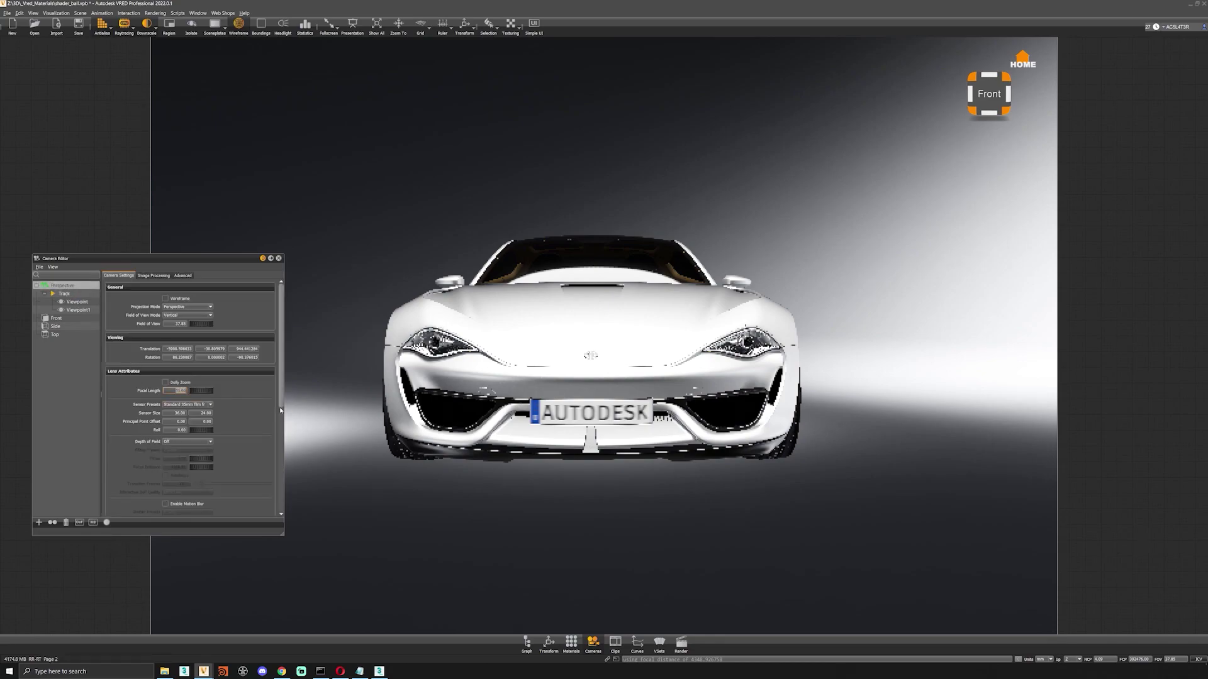
pyautogui.write('55')
pyautogui.press('Return')
pyautogui.moveTo(362, 254); pyautogui.dragTo(129, 326, button='right')
pyautogui.click(64, 294)
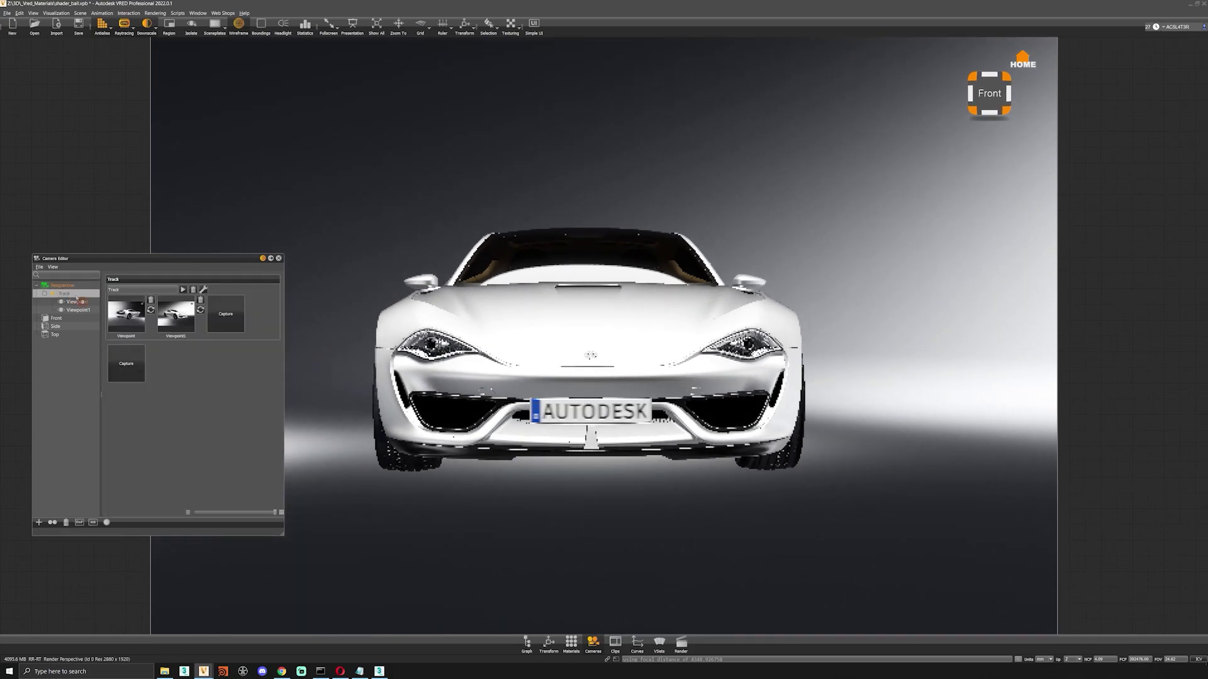
pyautogui.click(231, 323)
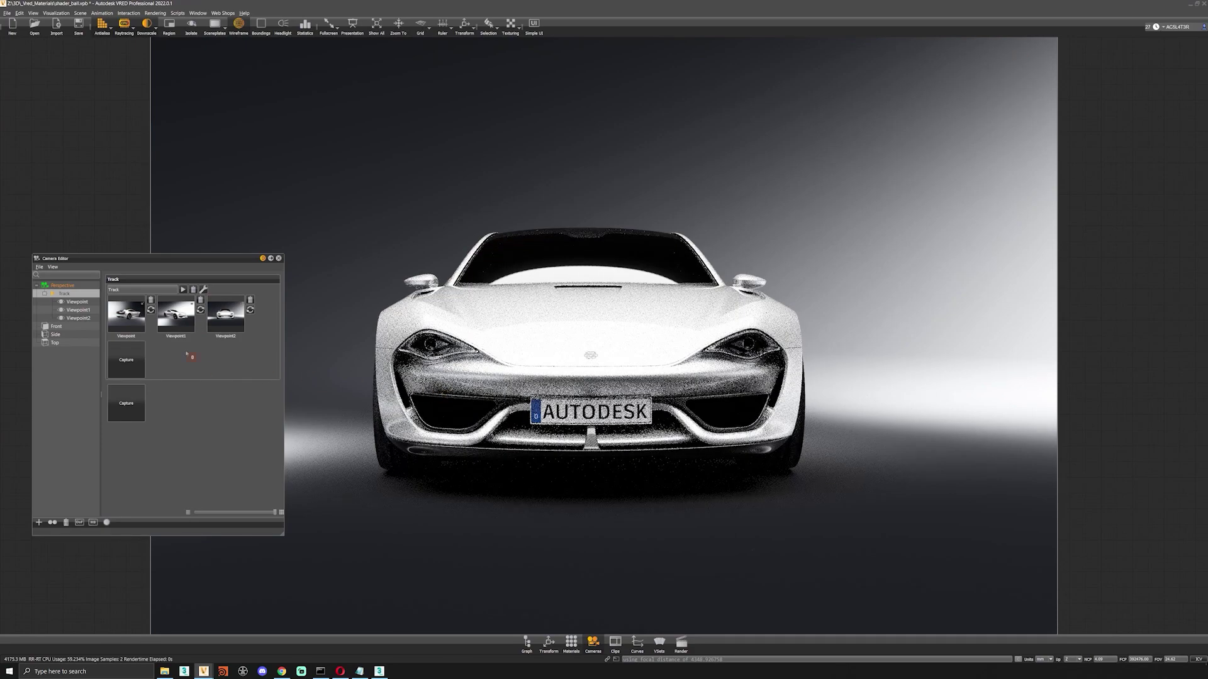
# Step: Activate the track's three viewpoints in turn and play the camera track
pyautogui.click(131, 325)
pyautogui.click(163, 325)
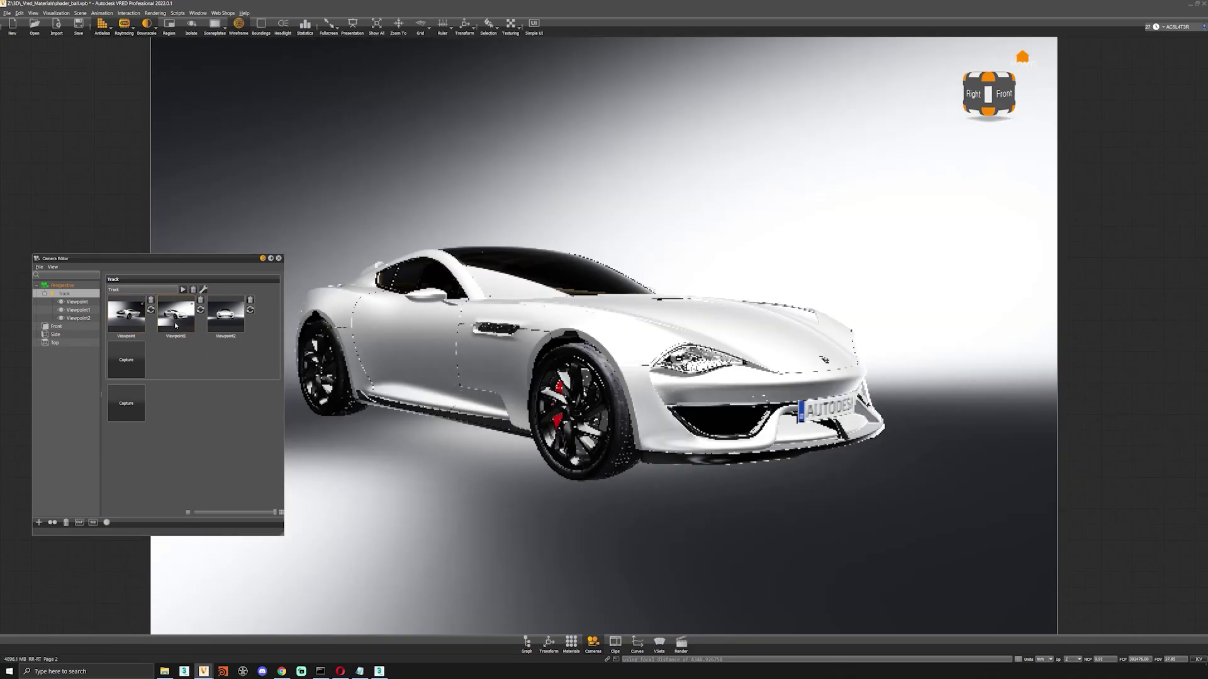
pyautogui.click(222, 322)
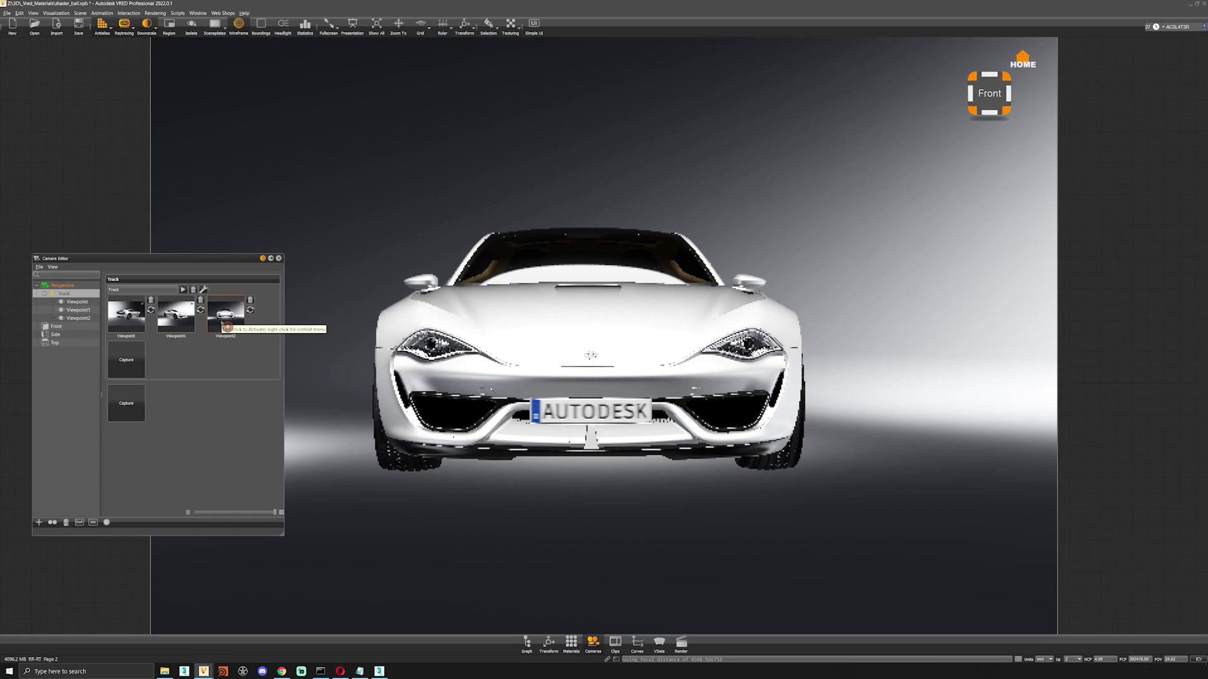
pyautogui.click(184, 290)
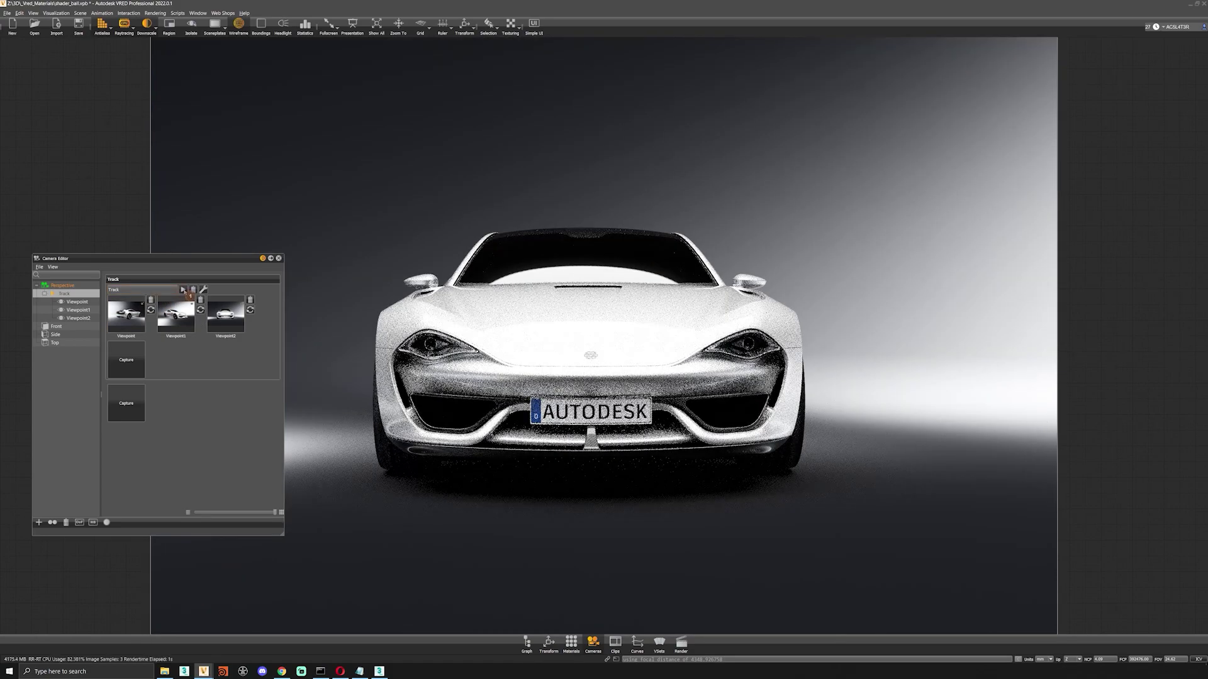
# Step: Orbit to a three-quarter view of the car's front and left side and capture it as the track's fourth viewpoint
pyautogui.moveTo(749, 407); pyautogui.dragTo(667, 407)
pyautogui.moveTo(667, 408); pyautogui.dragTo(465, 407, button='middle')
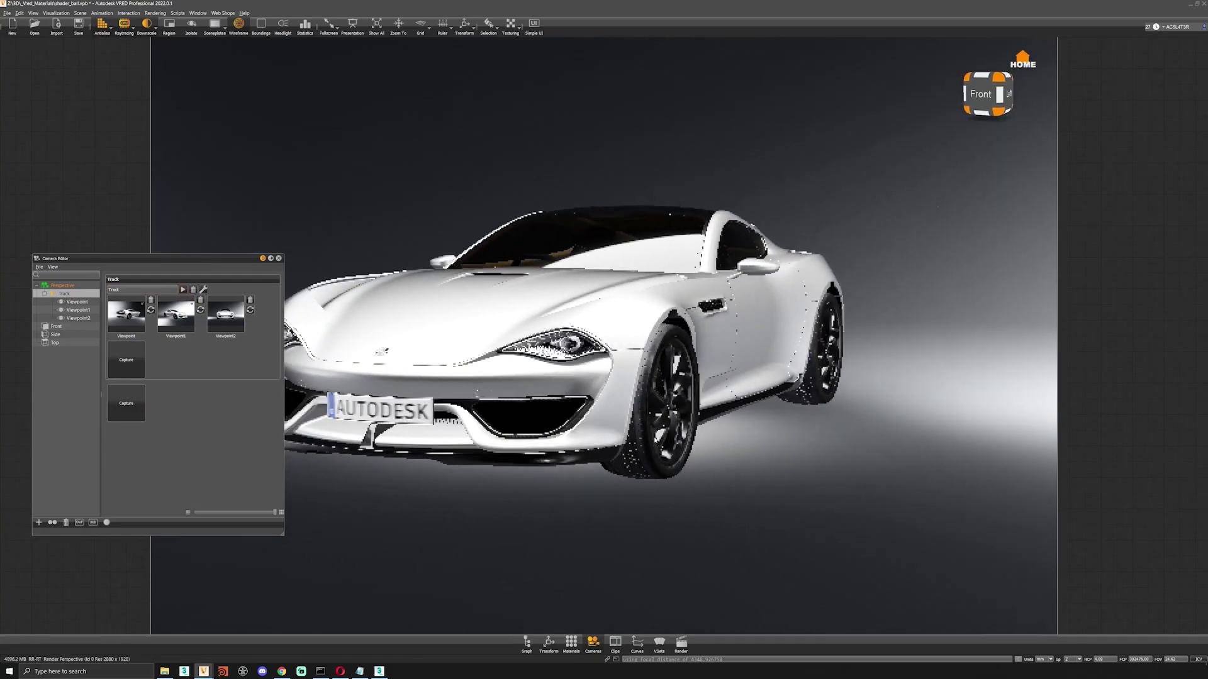
pyautogui.moveTo(465, 407); pyautogui.dragTo(390, 408)
pyautogui.scroll(-3, 661, 365)
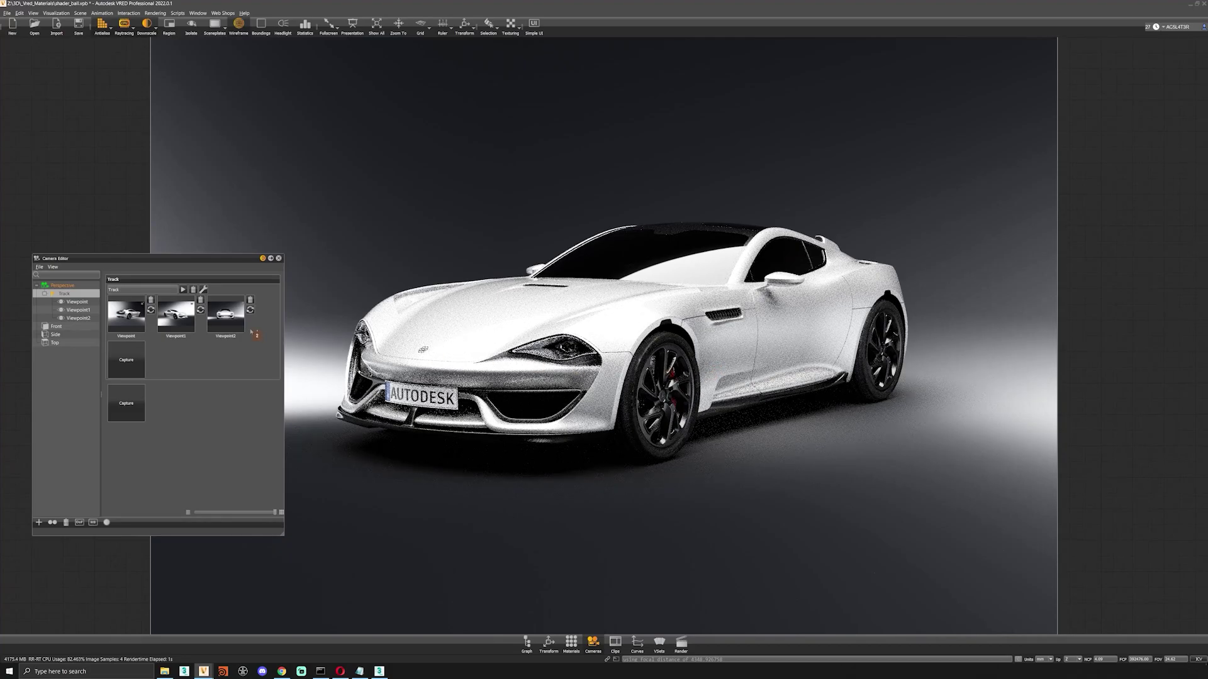
pyautogui.moveTo(724, 384); pyautogui.dragTo(693, 402)
pyautogui.click(109, 363)
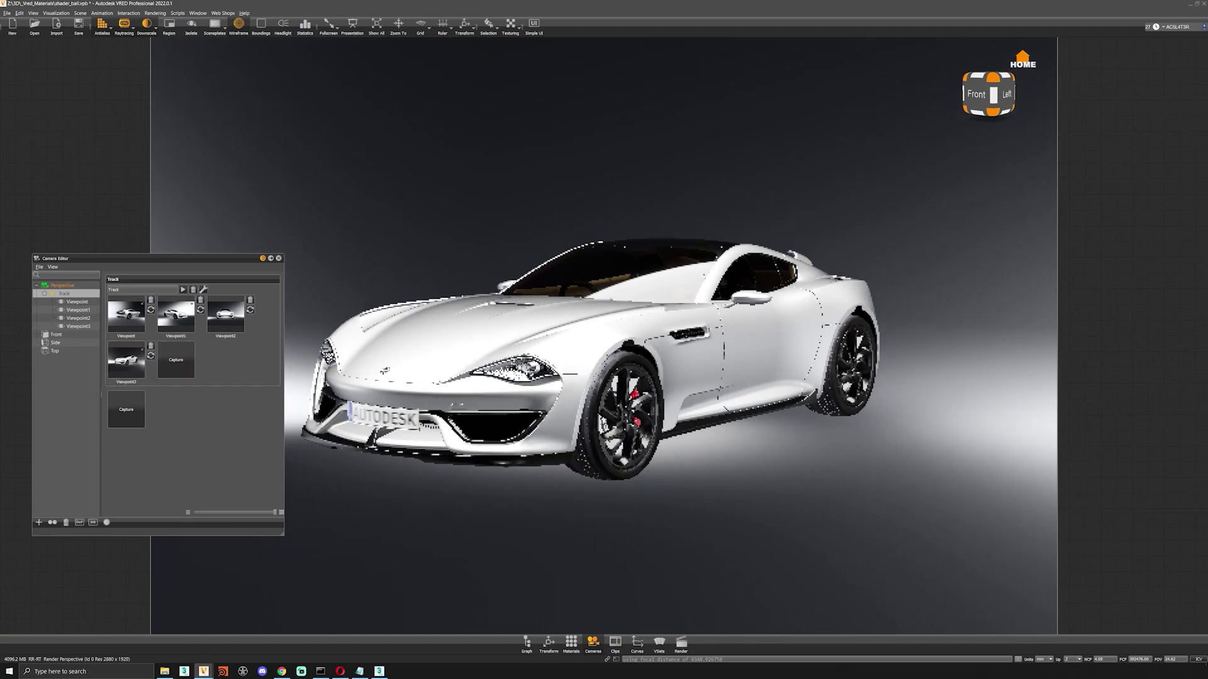
# Step: Capture a lower three-quarter view as the fifth viewpoint and a left-side close-up of the front wheel as the sixth
pyautogui.moveTo(673, 443); pyautogui.dragTo(672, 426)
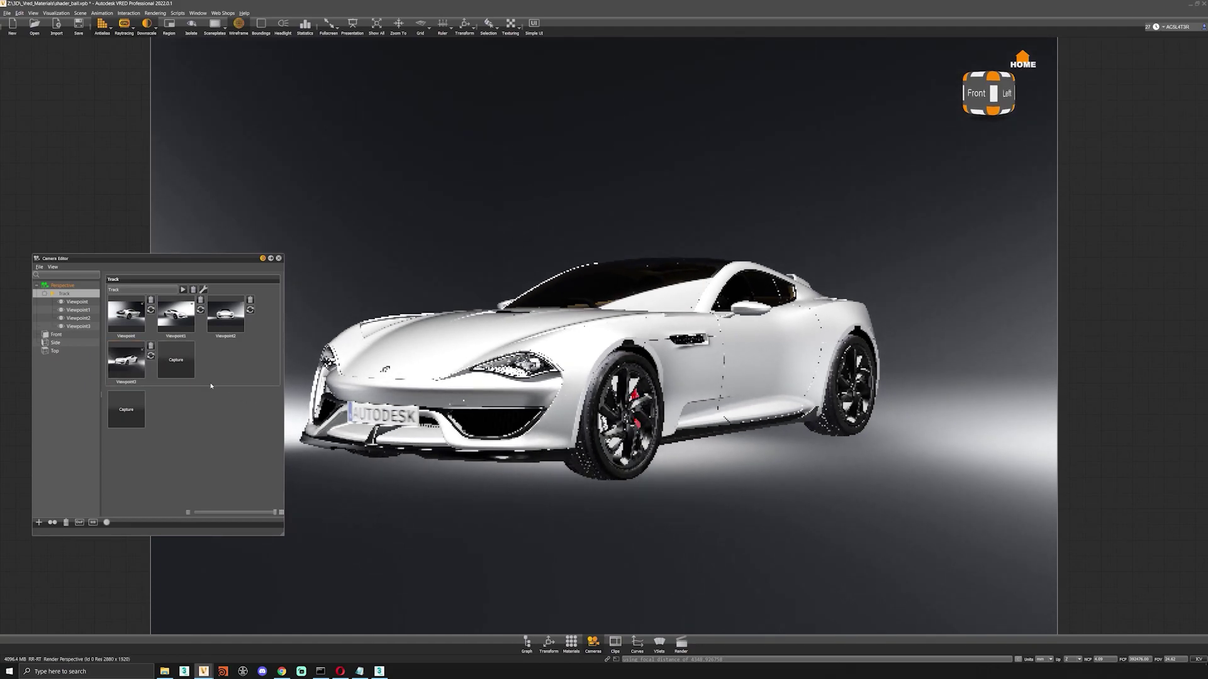
pyautogui.click(179, 364)
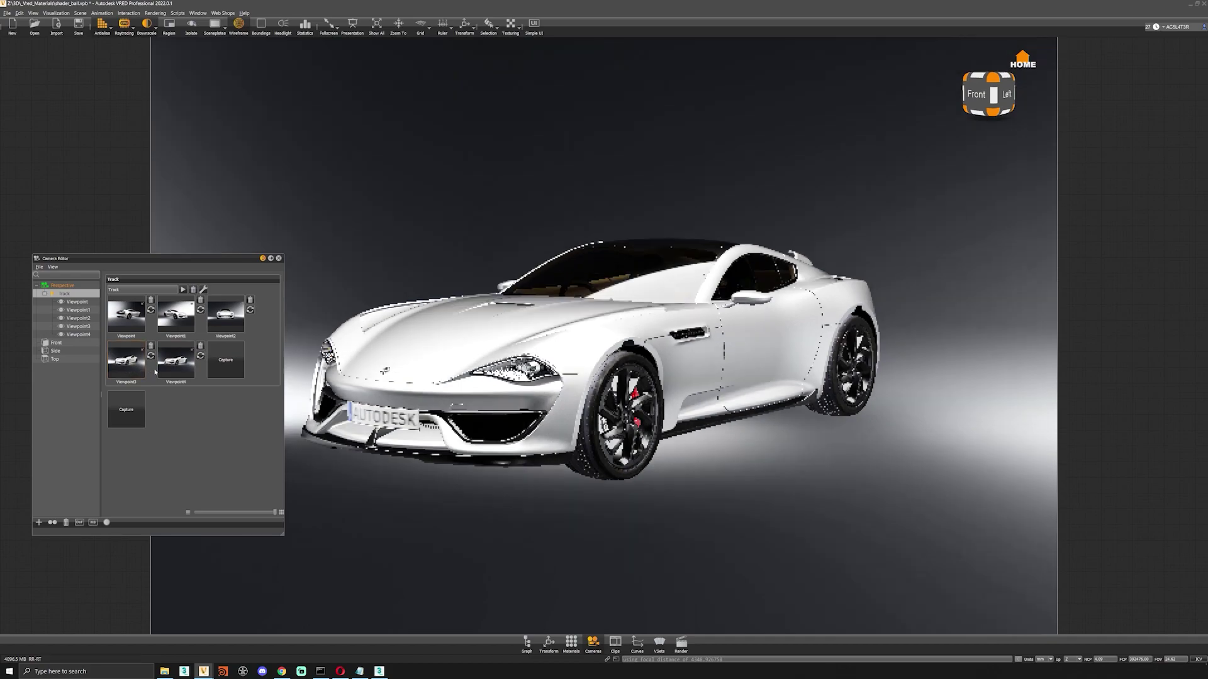
pyautogui.click(124, 372)
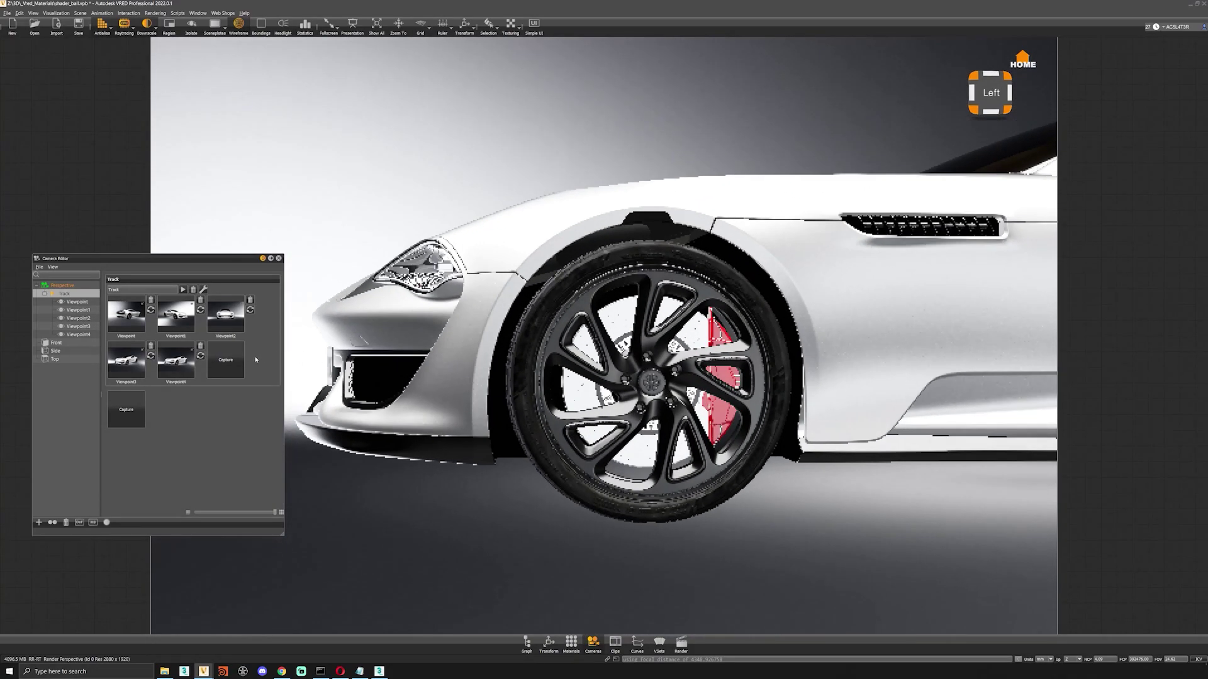
pyautogui.click(228, 375)
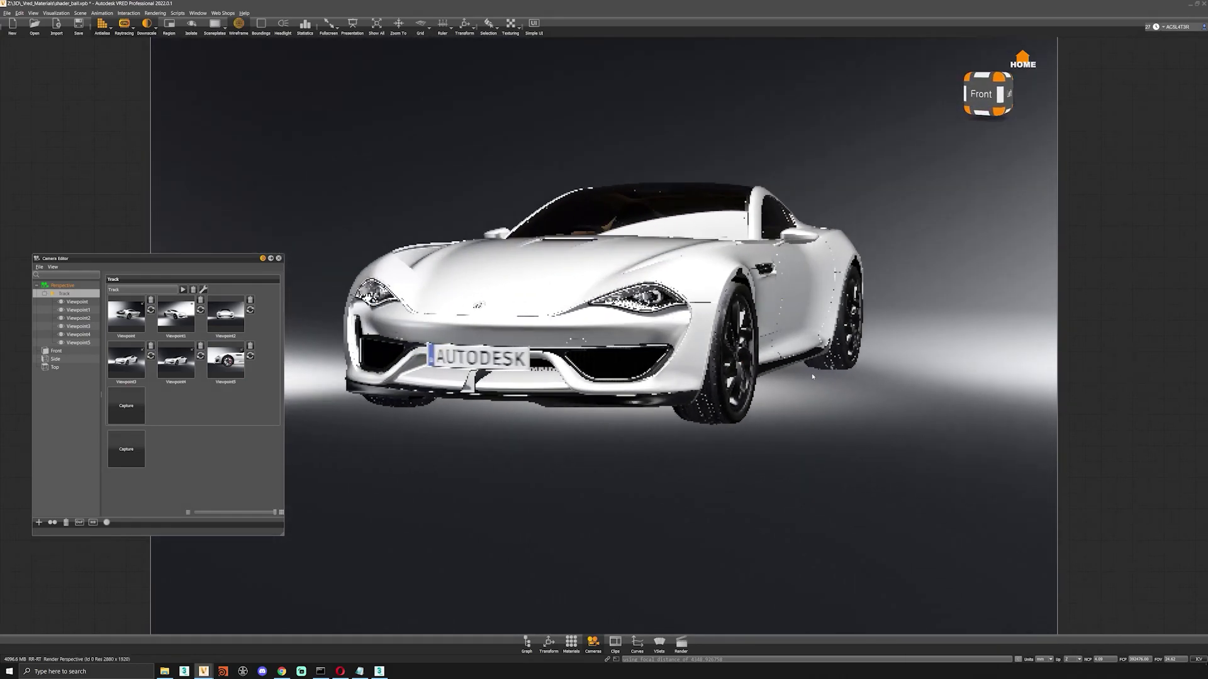
# Step: Reframe the car in a front three-quarter view centred in the frame and capture it as the track's seventh viewpoint
pyautogui.keyDown('alt'); pyautogui.moveTo(812, 377); pyautogui.dragTo(811, 418, button='middle'); pyautogui.keyUp('alt')
pyautogui.keyDown('alt'); pyautogui.moveTo(811, 419); pyautogui.dragTo(764, 403); pyautogui.keyUp('alt')
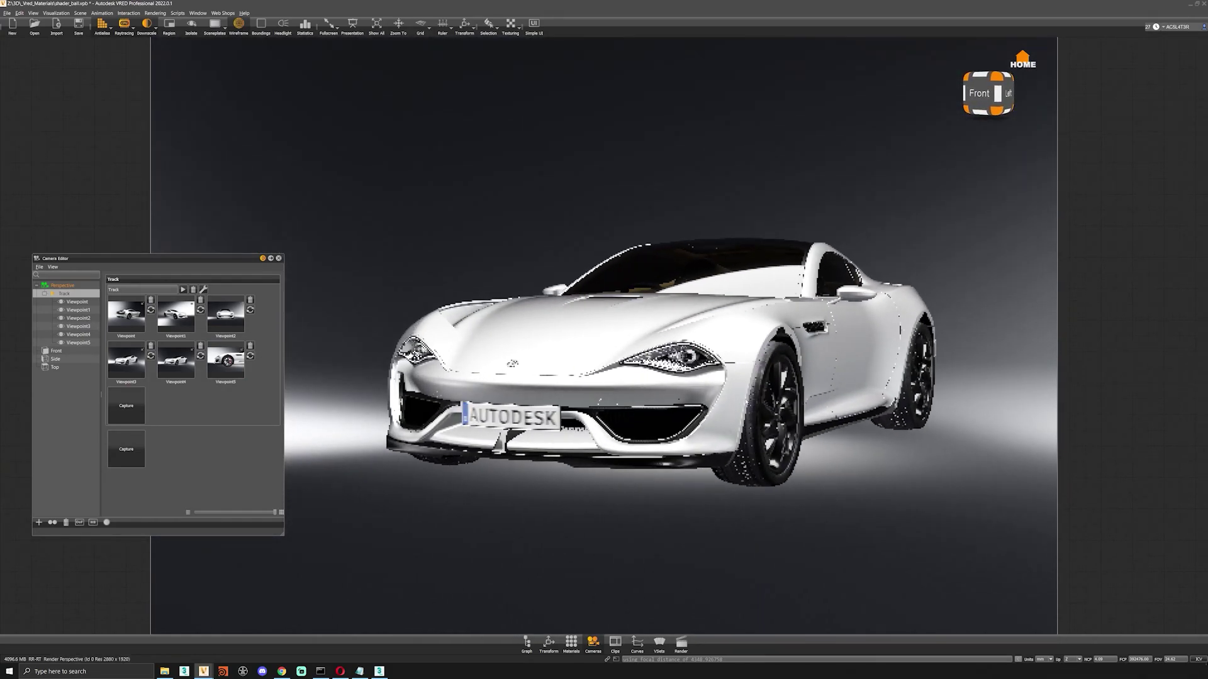
pyautogui.click(139, 409)
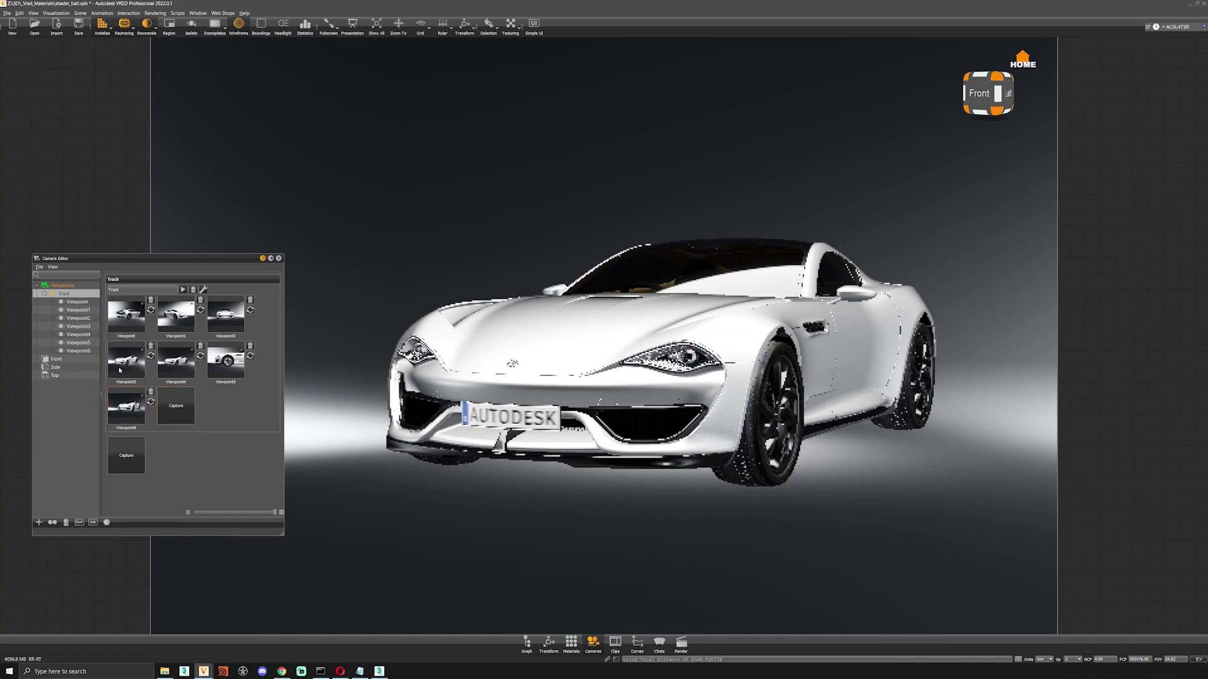
# Step: Activate the track's saved viewpoints one after another to compare their framing
pyautogui.click(126, 313)
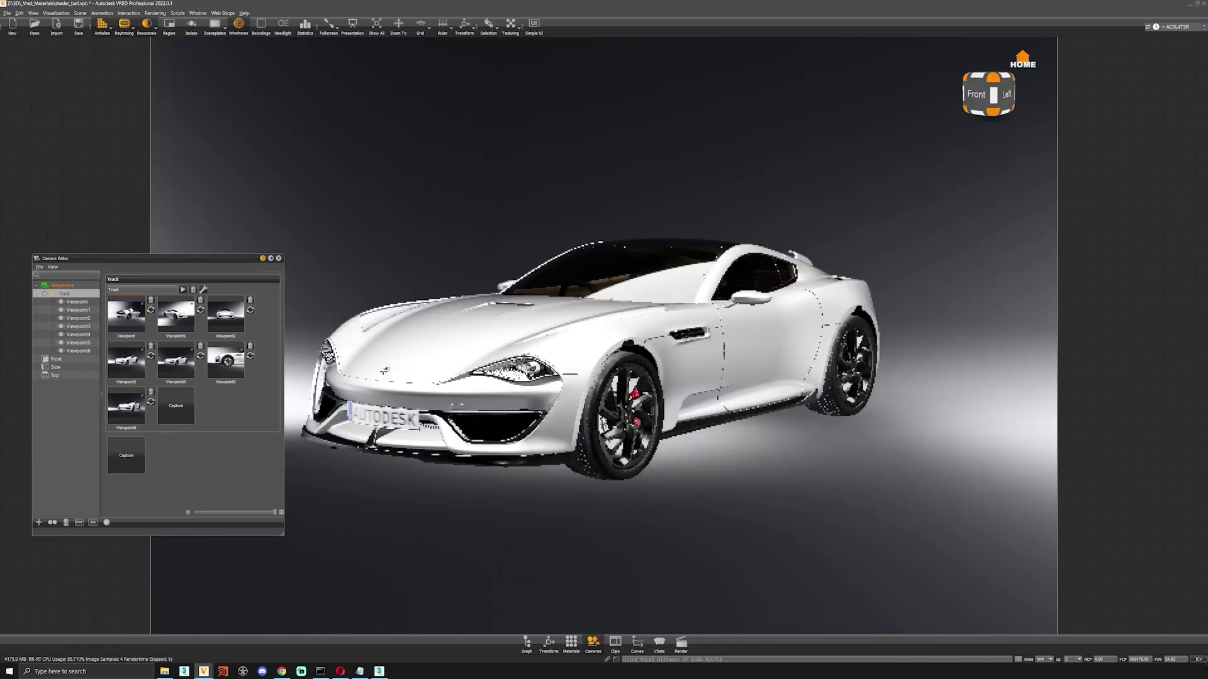
pyautogui.click(129, 311)
pyautogui.click(176, 314)
pyautogui.click(224, 316)
pyautogui.click(226, 362)
# Step: Delete Viewpoint4 and Viewpoint3 from the track, and activate the remaining last viewpoints to check them
pyautogui.click(201, 346)
pyautogui.click(133, 406)
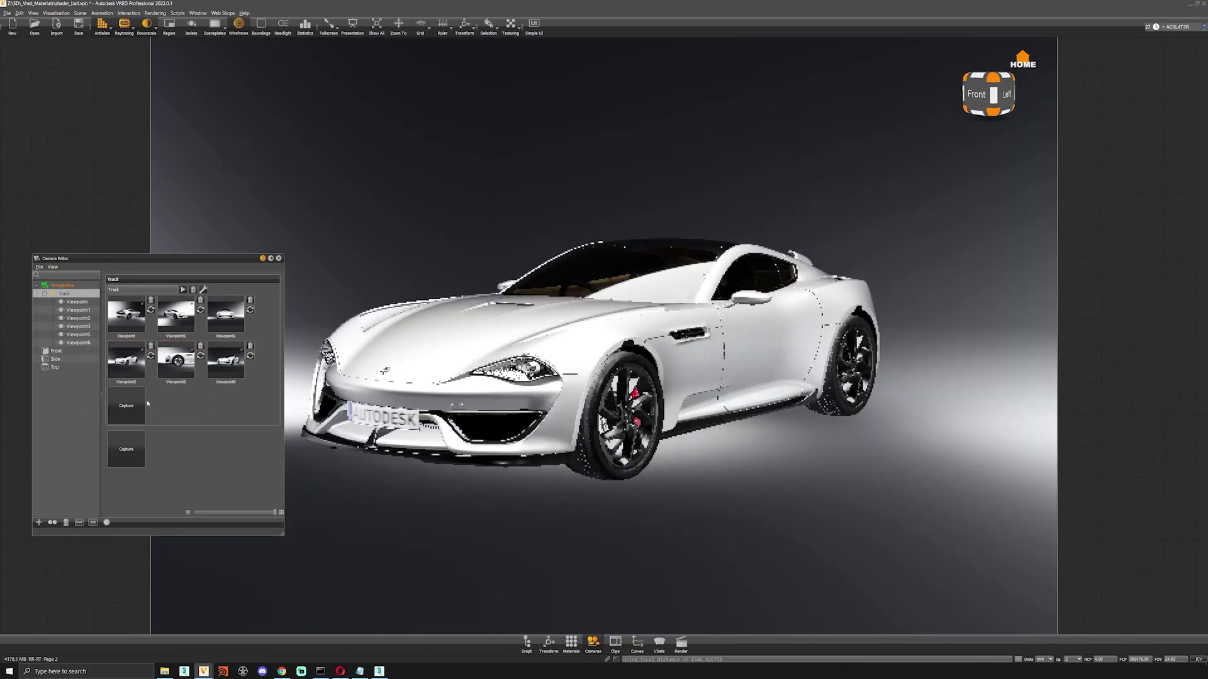
pyautogui.click(151, 345)
pyautogui.click(134, 405)
pyautogui.click(180, 366)
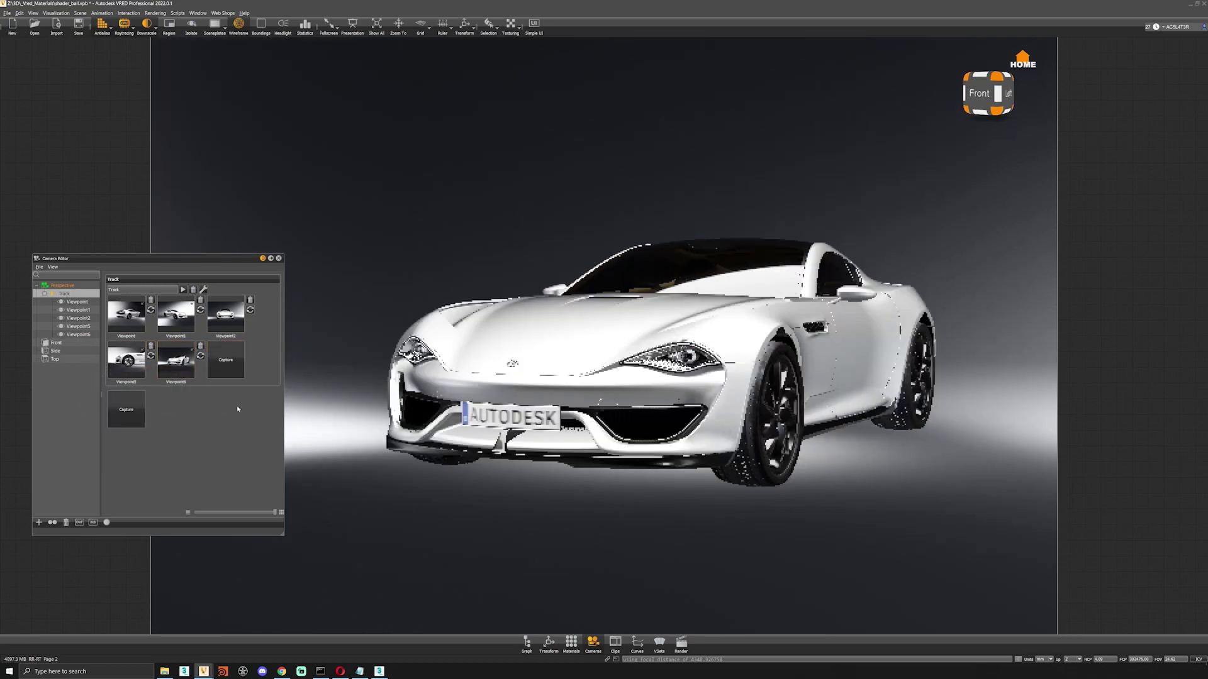
# Step: Look over the camera settings of the first viewpoint and the last two viewpoints
pyautogui.click(79, 302)
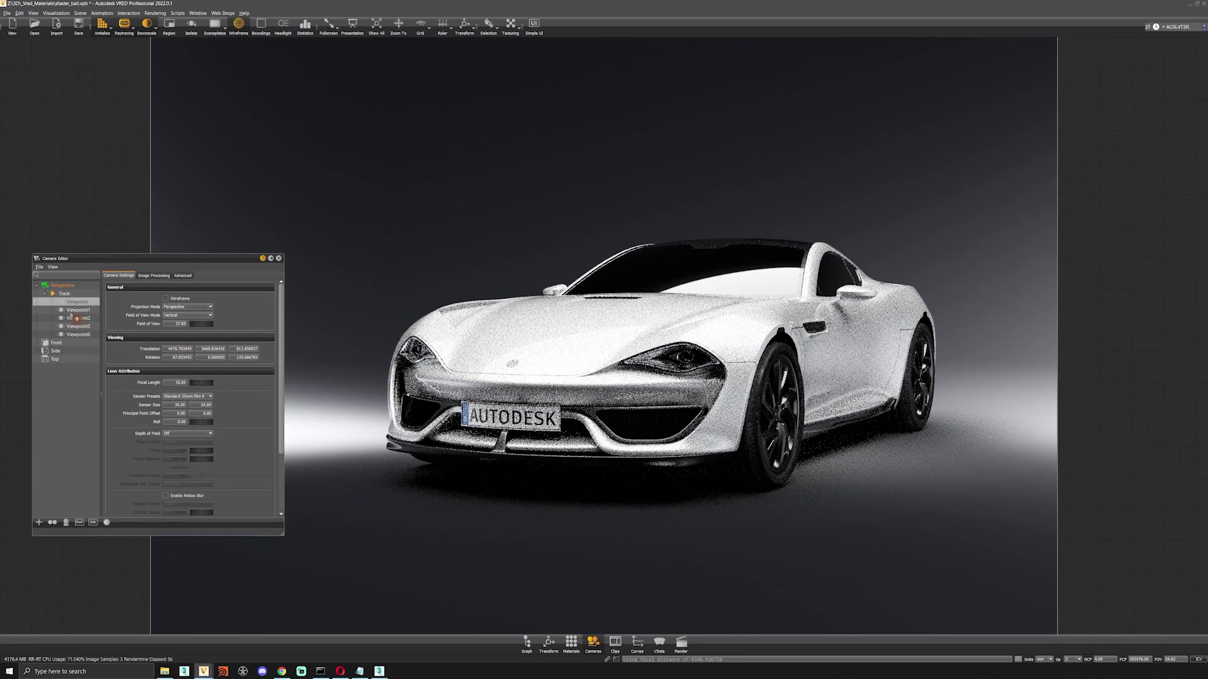
pyautogui.click(78, 326)
pyautogui.click(83, 335)
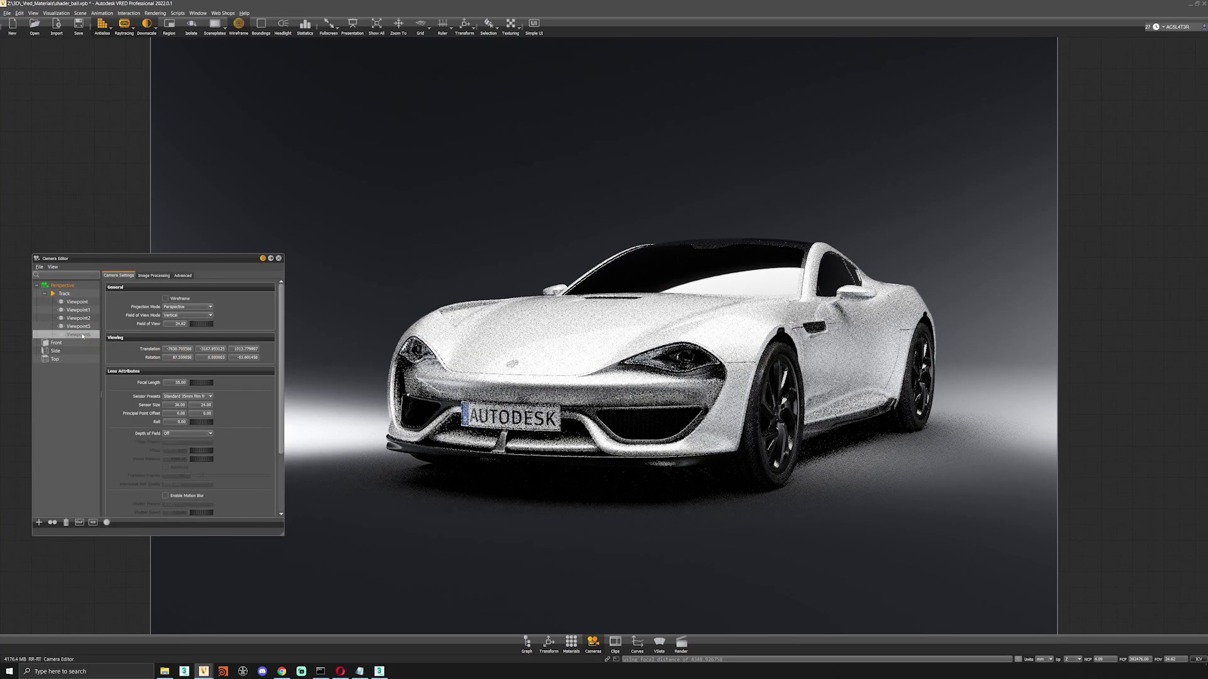
# Step: Try a 10 mm focal length on the Perspective camera, moving in and orbiting to the car's left side
pyautogui.click(65, 286)
pyautogui.moveTo(186, 390); pyautogui.dragTo(170, 394)
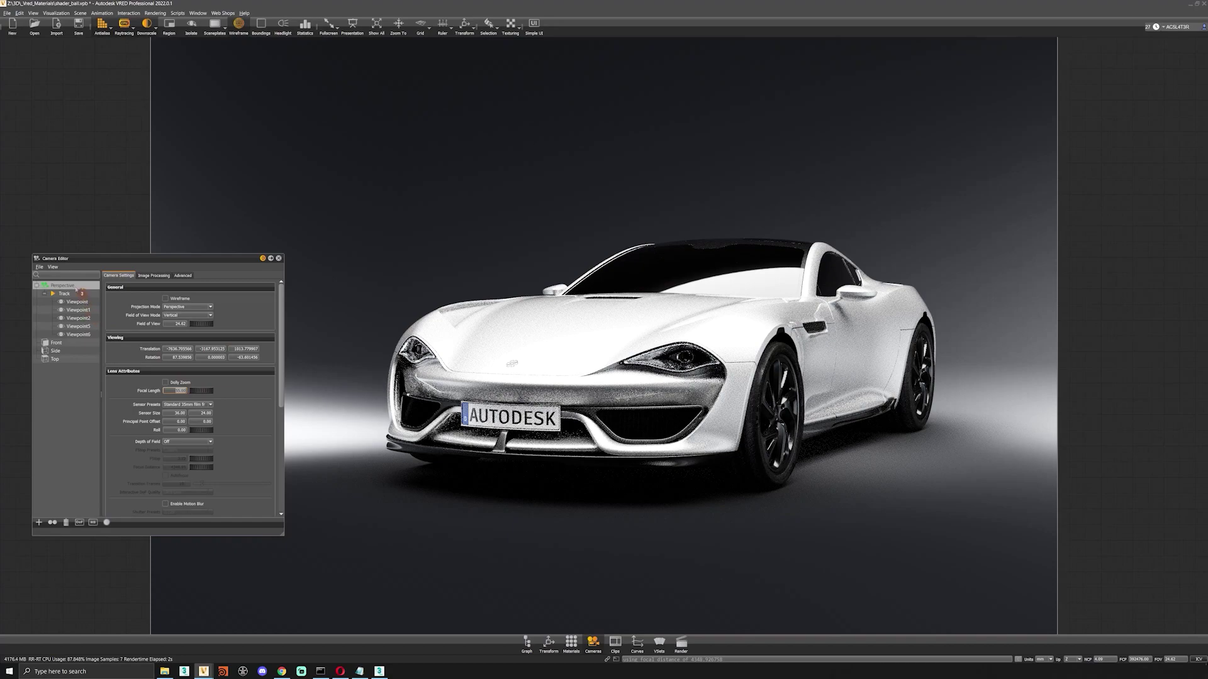
pyautogui.doubleClick(178, 391)
pyautogui.write('10')
pyautogui.press('Return')
pyautogui.scroll(5, 571, 396)
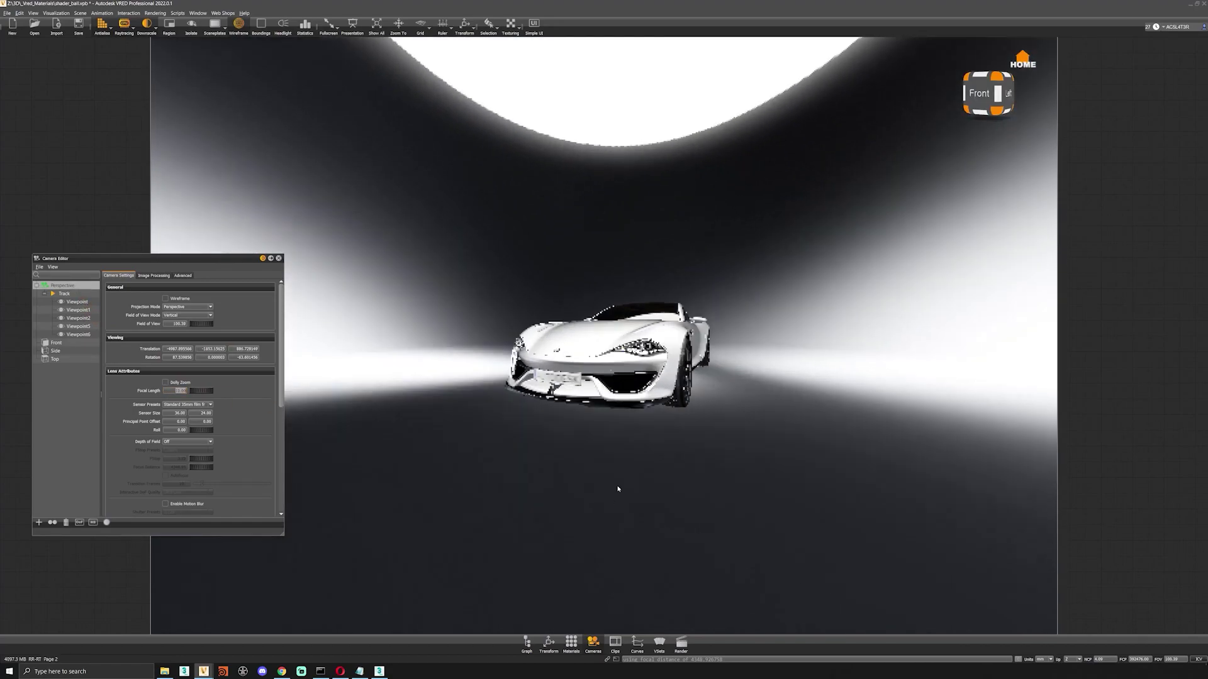
pyautogui.moveTo(620, 419); pyautogui.dragTo(546, 426, button='middle')
pyautogui.moveTo(546, 425); pyautogui.dragTo(384, 428)
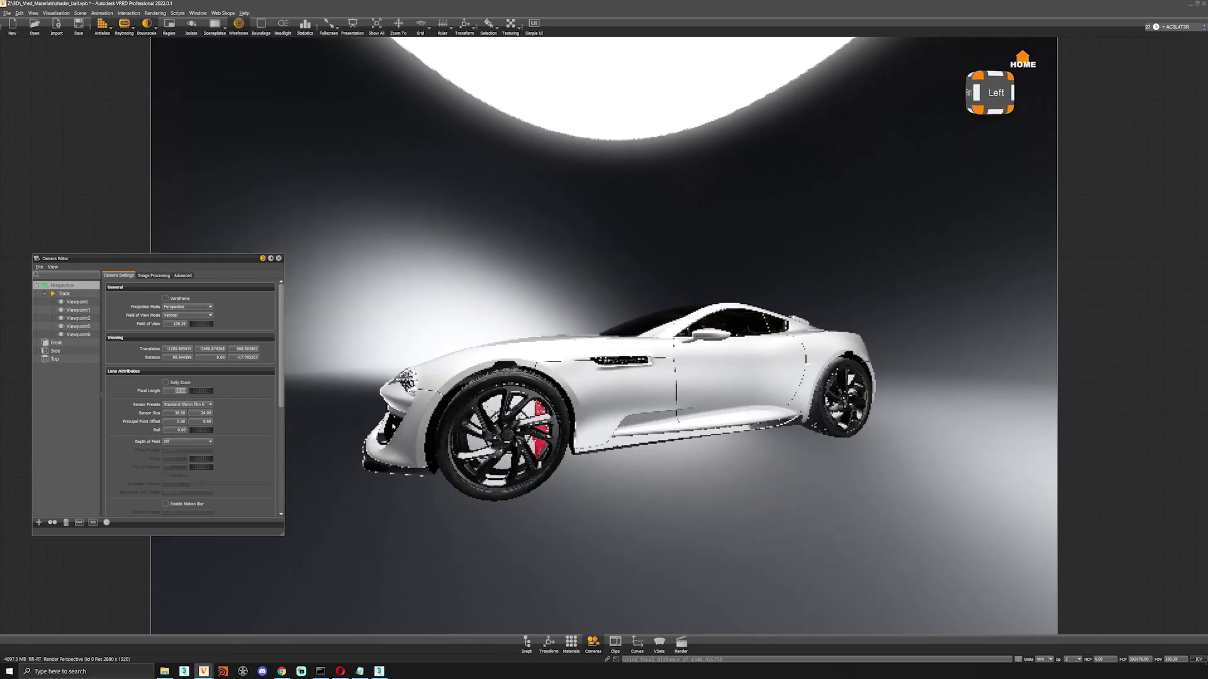
# Step: Activate the track's last viewpoint, reframe the car in a three-quarter view, and update that viewpoint to the current view
pyautogui.doubleClick(78, 334)
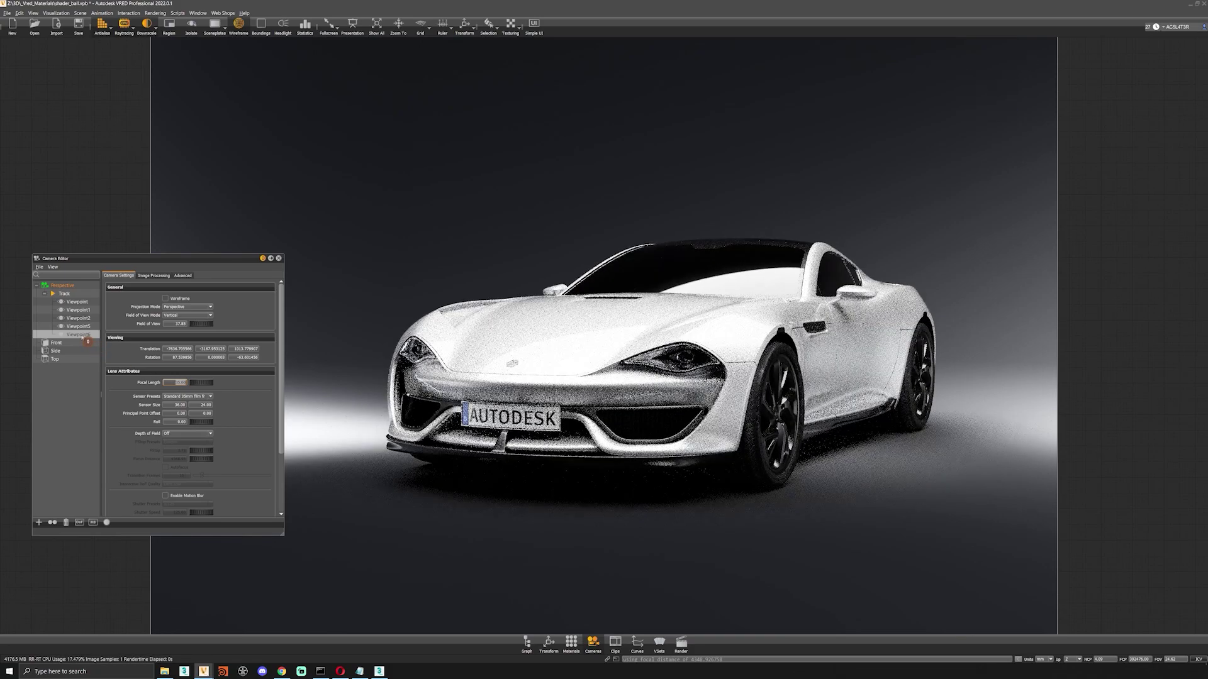
pyautogui.doubleClick(84, 336)
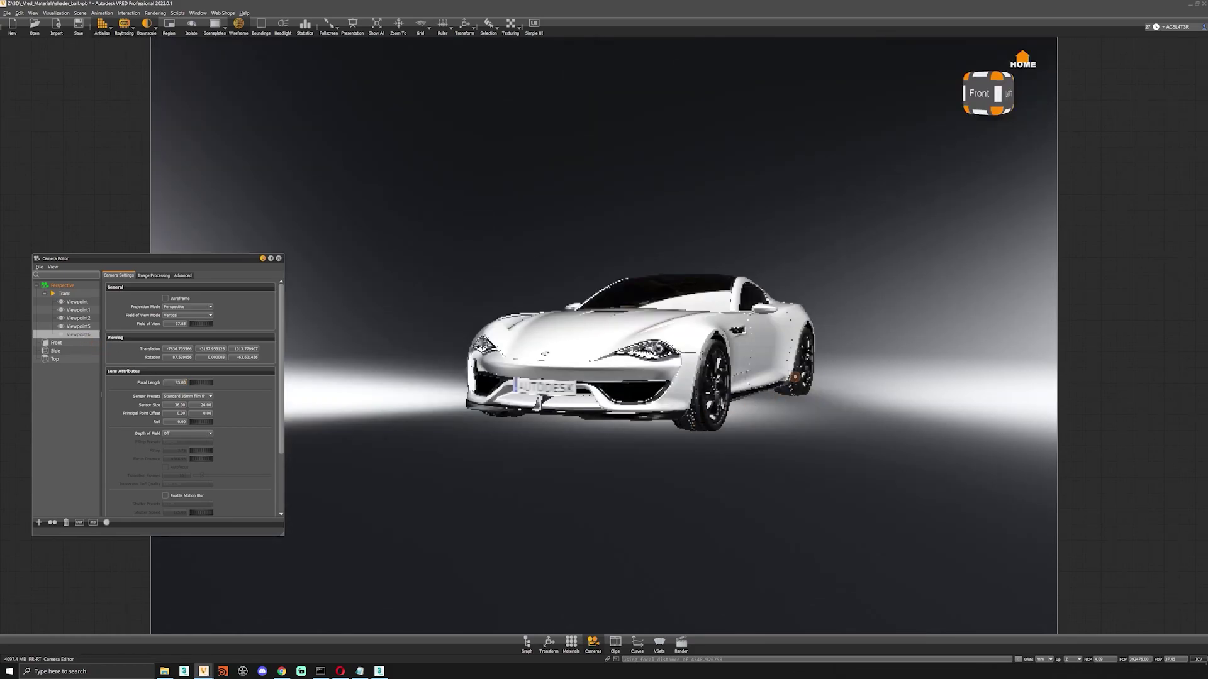
pyautogui.moveTo(948, 313); pyautogui.dragTo(944, 412, button='right')
pyautogui.moveTo(944, 412); pyautogui.dragTo(855, 433, button='middle')
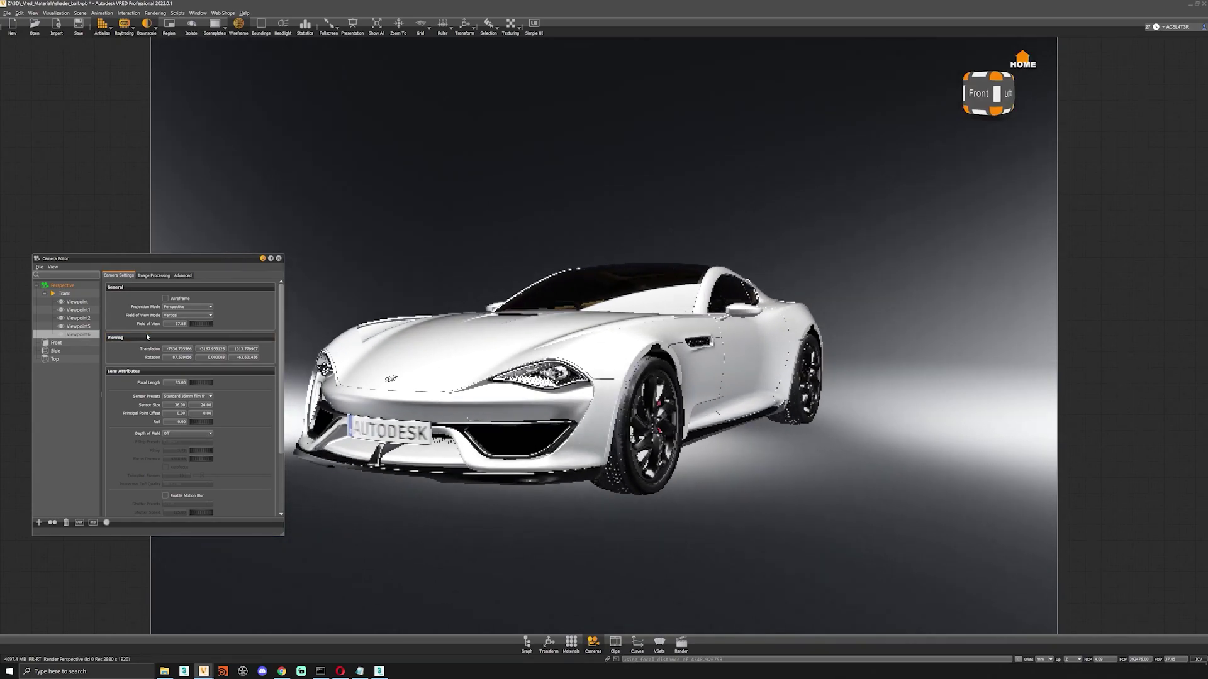
pyautogui.rightClick(87, 339)
pyautogui.moveTo(130, 354)
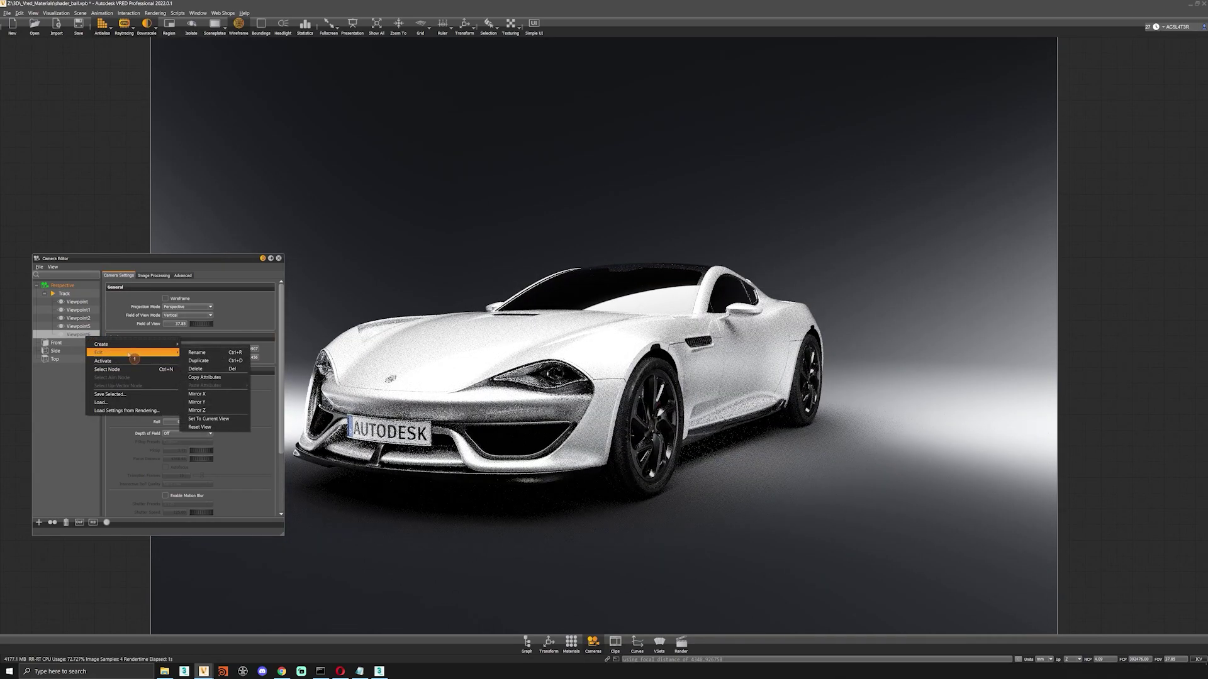
pyautogui.click(223, 419)
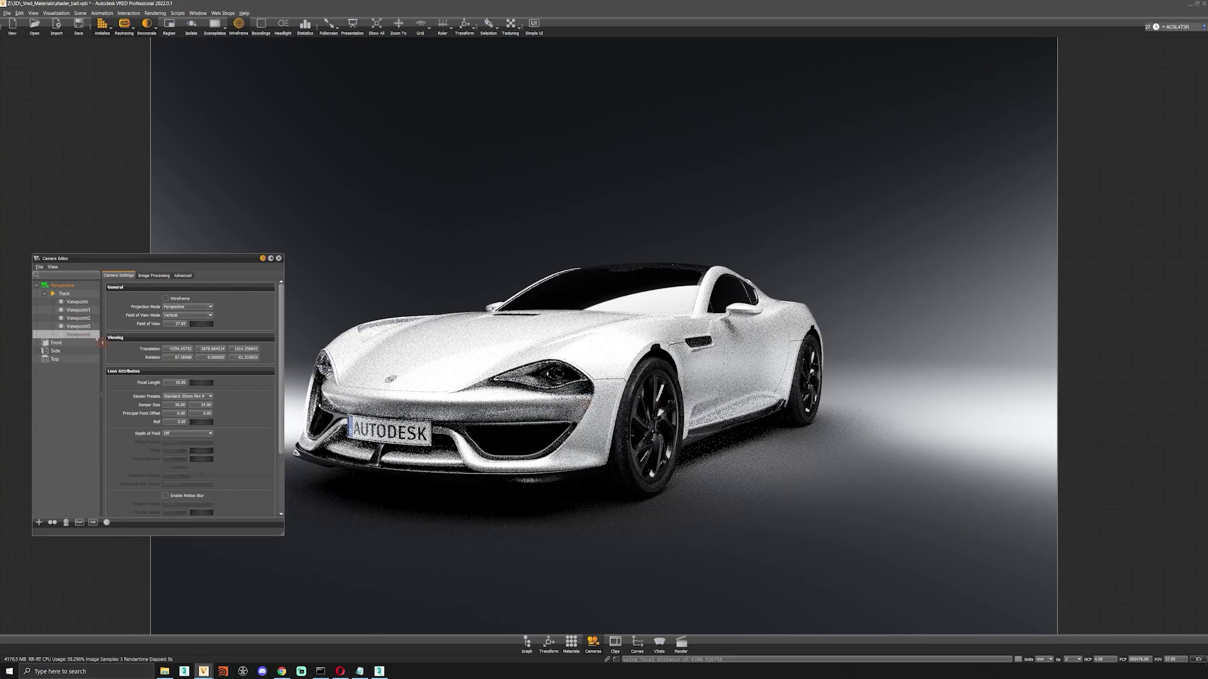
# Step: Look through the updated viewpoint, the wheel close-up viewpoint and the orthographic Front camera, panning the front view
pyautogui.doubleClick(82, 335)
pyautogui.doubleClick(80, 327)
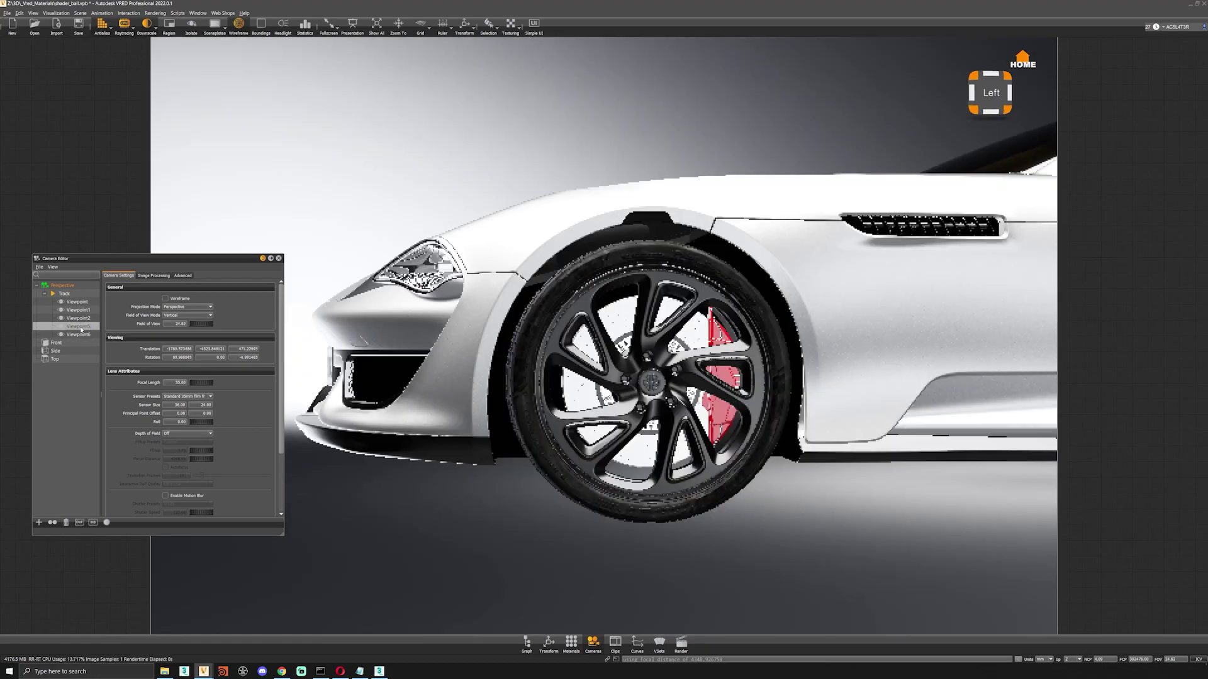
pyautogui.doubleClick(83, 343)
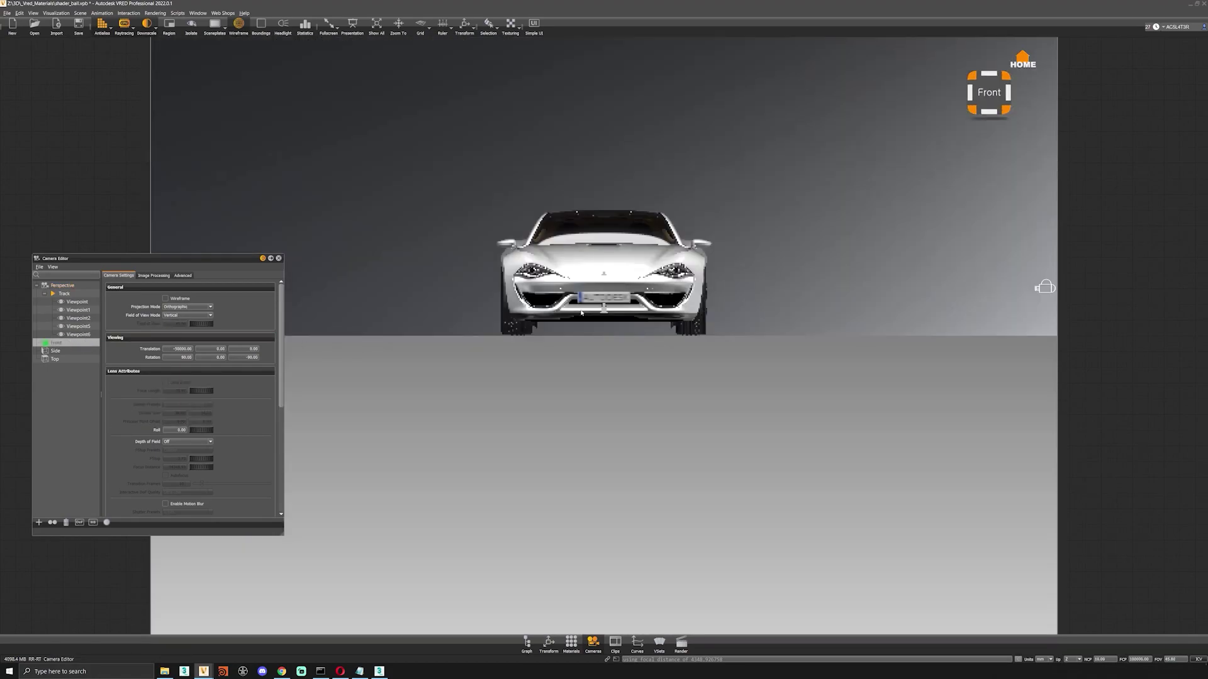
pyautogui.moveTo(613, 318); pyautogui.dragTo(609, 485, button='middle')
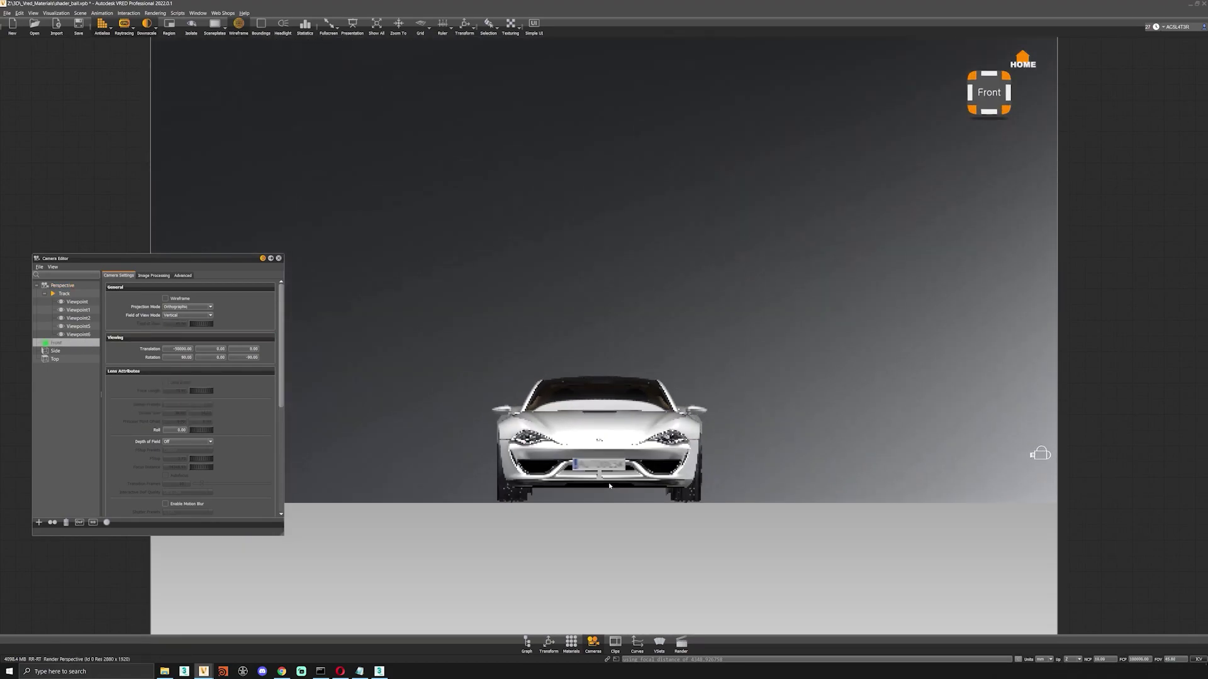
pyautogui.click(575, 356)
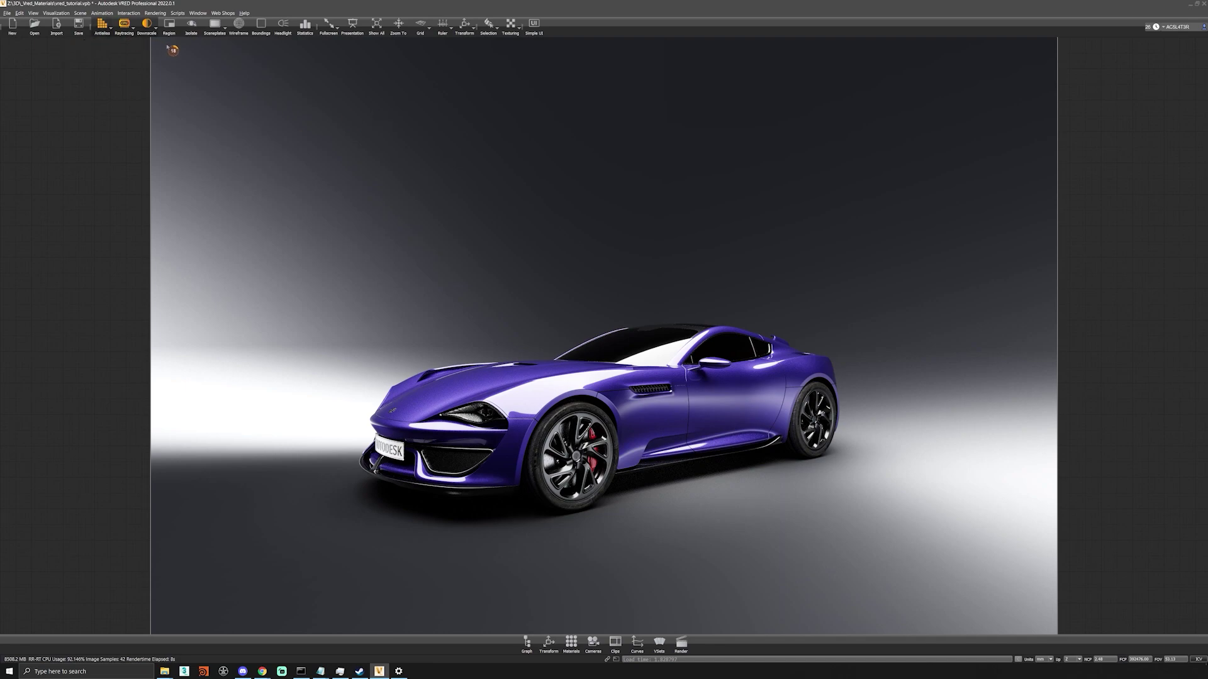
# Step: Add the mountain road environment from the Asset Manager to the Environments material and close the Material Editor
pyautogui.click(80, 13)
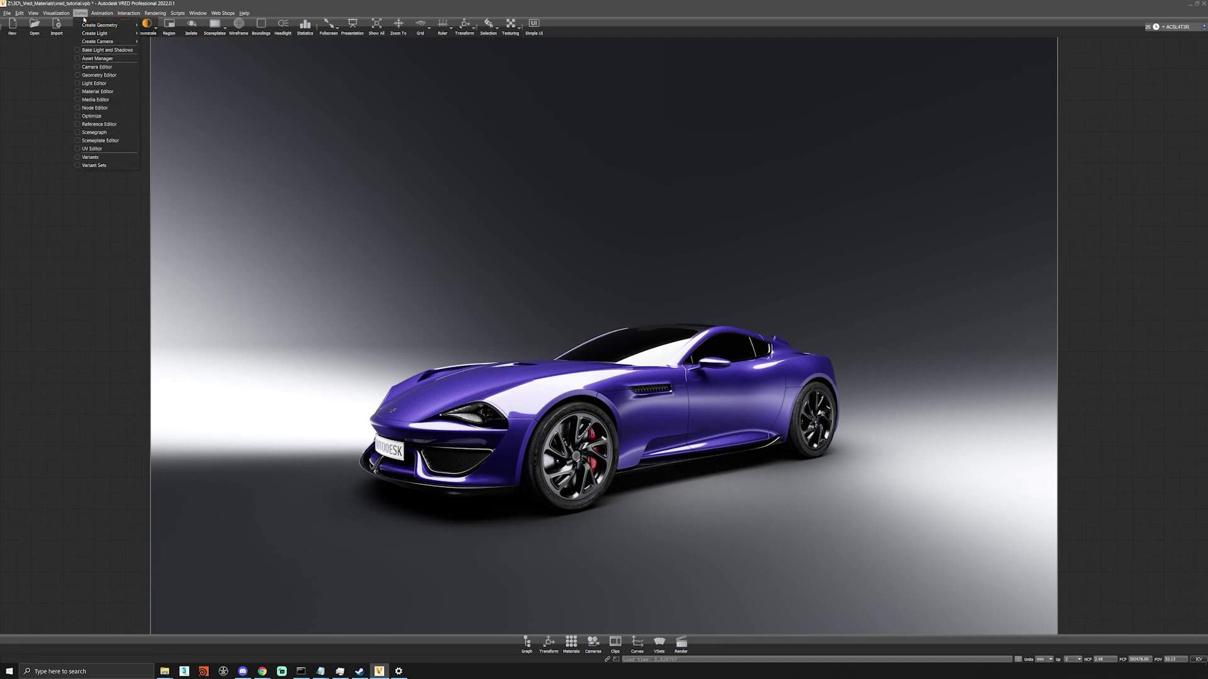
pyautogui.click(103, 58)
pyautogui.click(213, 52)
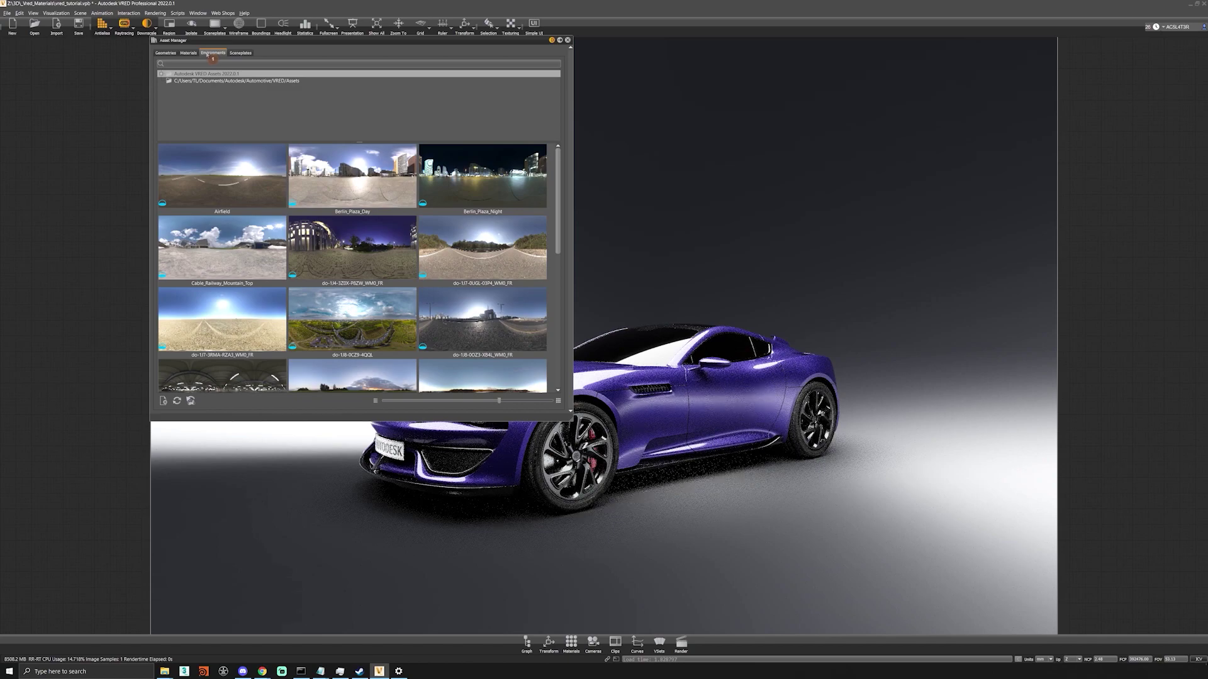
pyautogui.click(571, 641)
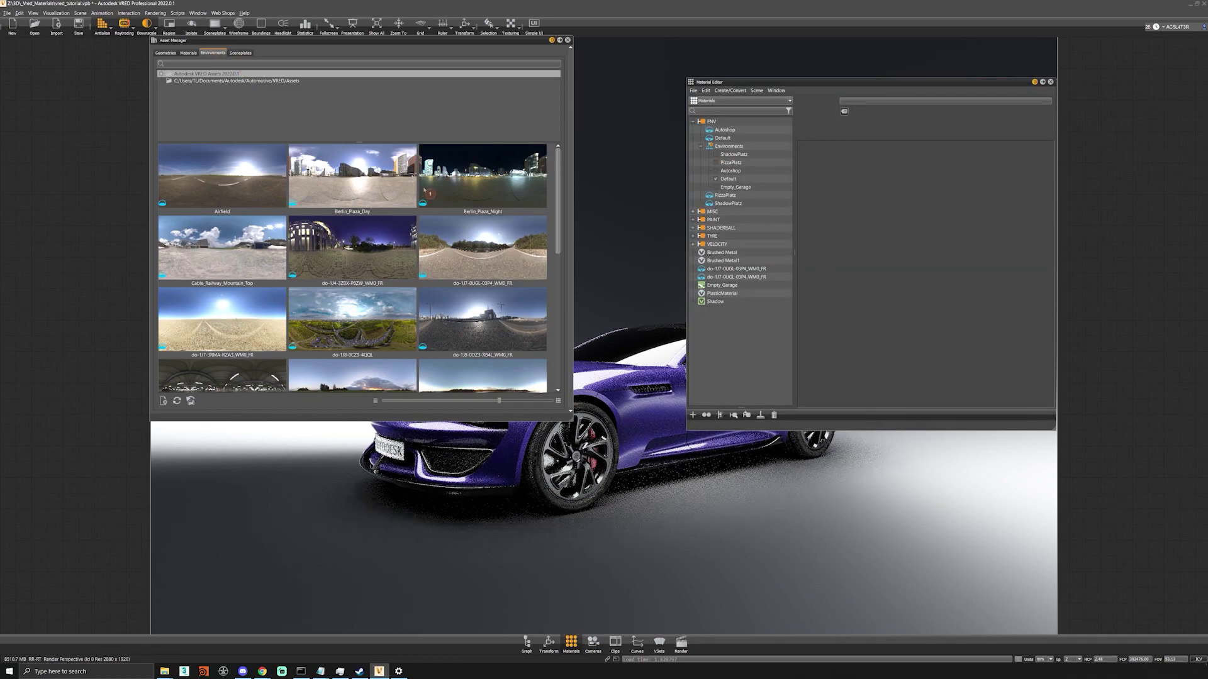
pyautogui.moveTo(482, 249); pyautogui.dragTo(737, 152)
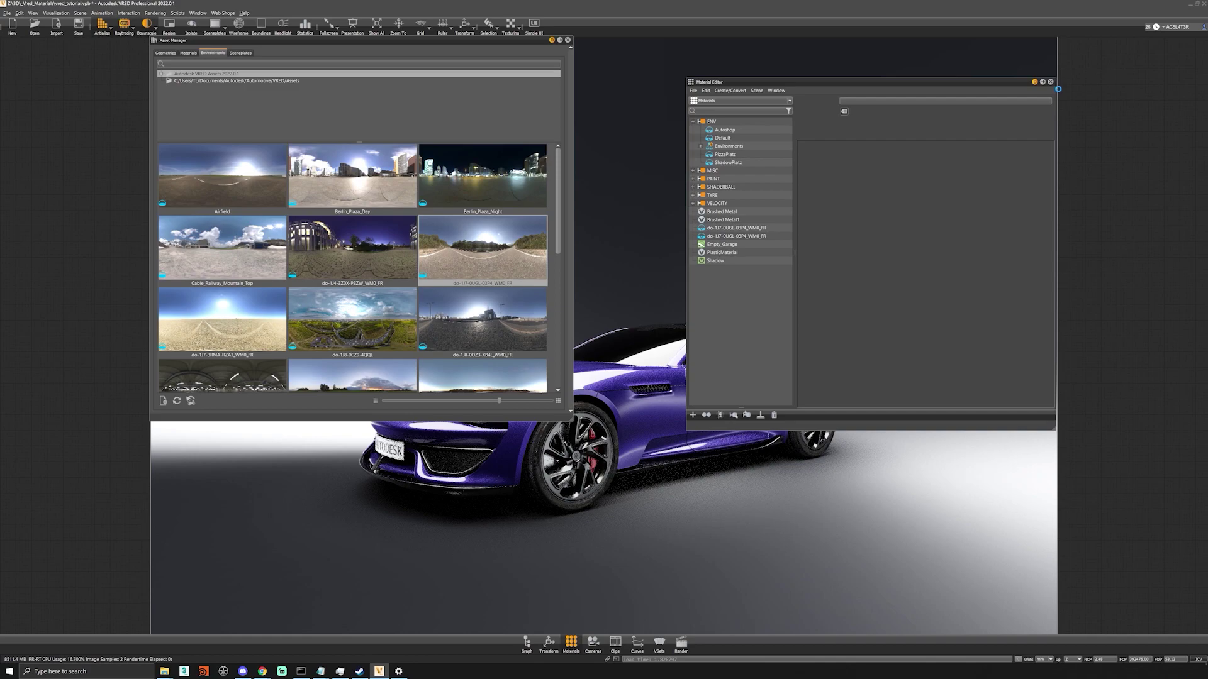
pyautogui.click(1050, 82)
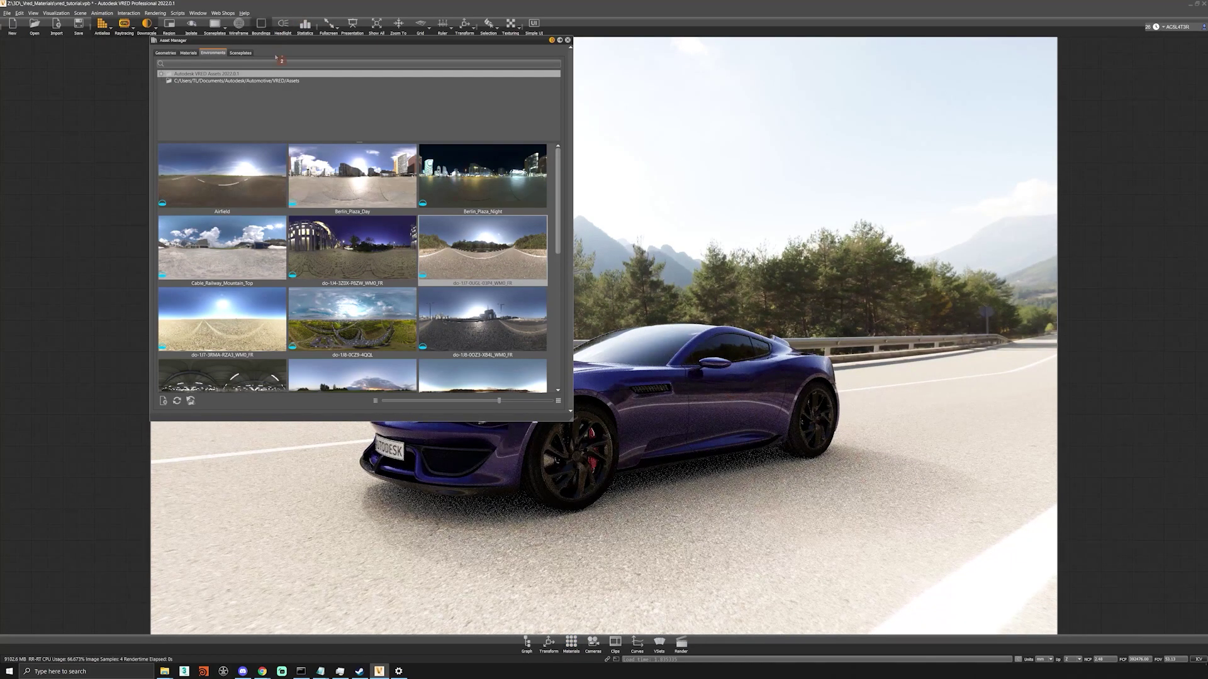
# Step: Add the mountain road sceneplate from the Asset Manager to the Sceneplate Editor and close the Asset Manager
pyautogui.click(241, 53)
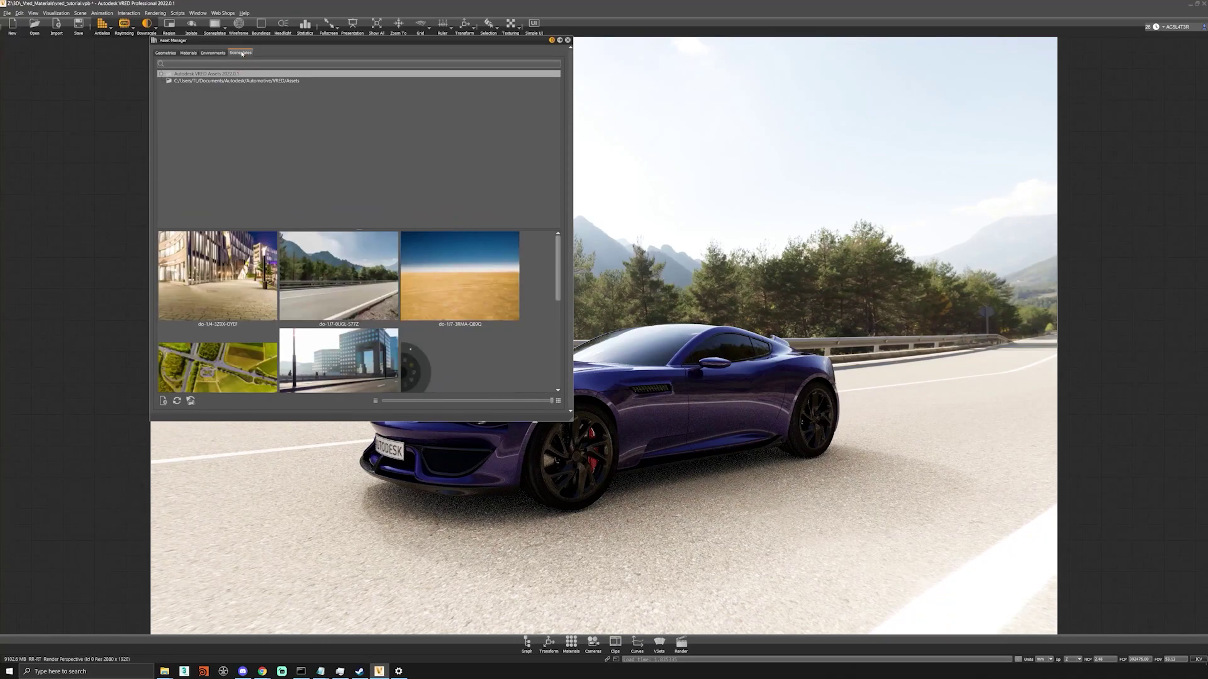
pyautogui.click(356, 277)
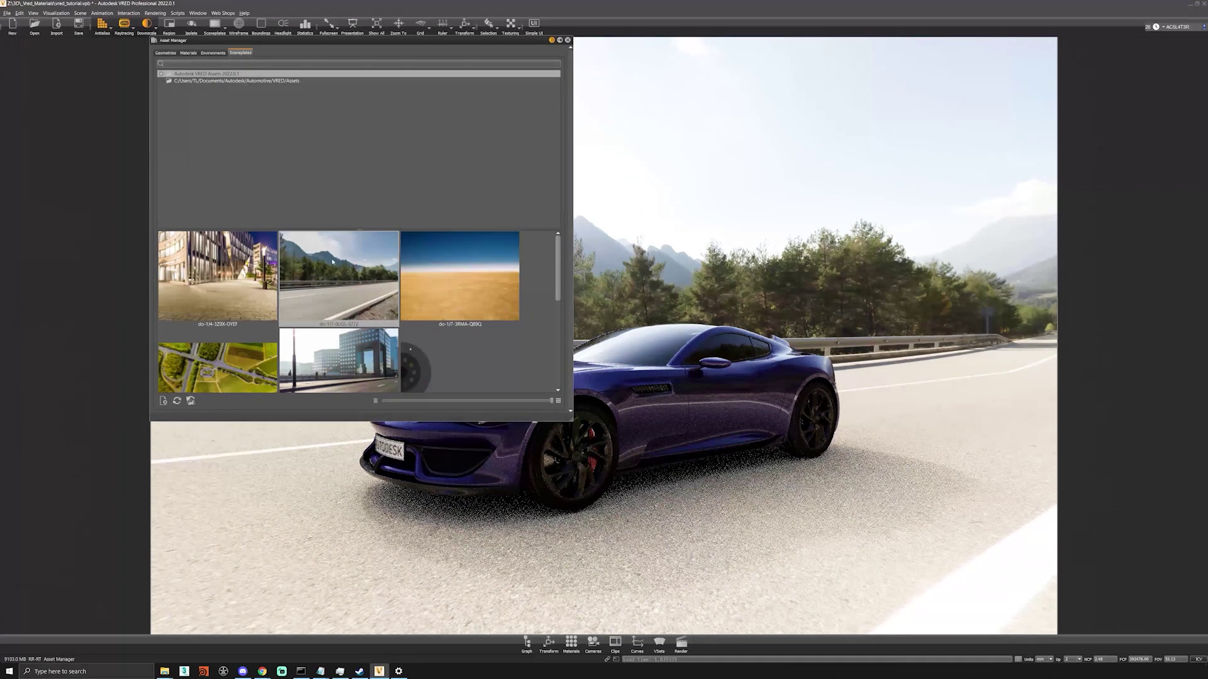
pyautogui.rightClick(330, 270)
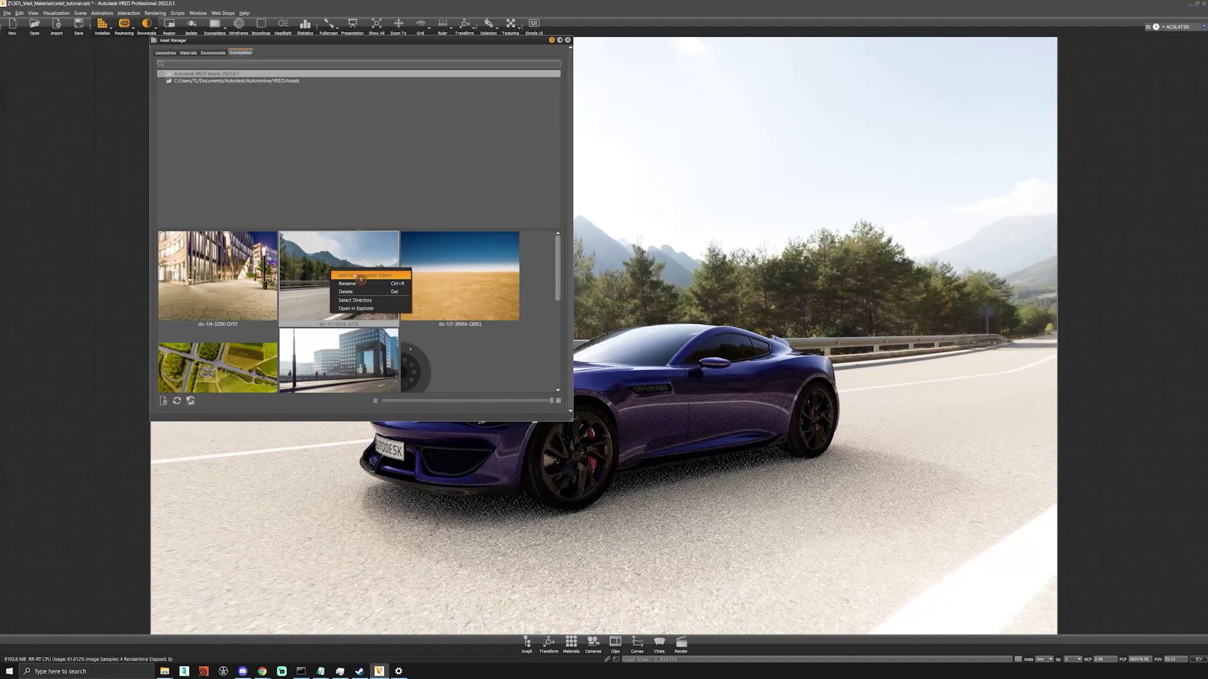
pyautogui.click(360, 277)
pyautogui.click(567, 40)
# Step: Turn on the sceneplate display and orbit and zoom out until the car sits smaller on the road of the backplate
pyautogui.moveTo(504, 353); pyautogui.dragTo(1000, 389)
pyautogui.scroll(-5, 604, 340)
pyautogui.moveTo(503, 353); pyautogui.dragTo(729, 333)
pyautogui.scroll(6, 604, 352)
pyautogui.moveTo(560, 424); pyautogui.dragTo(617, 406)
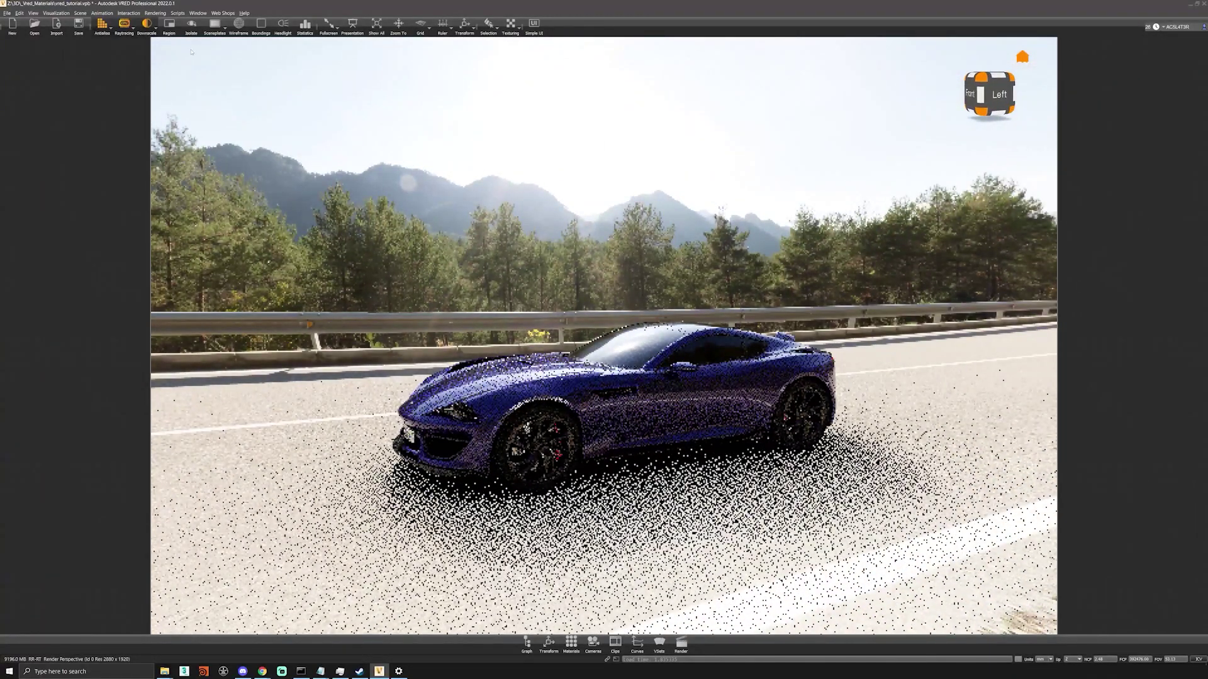
pyautogui.click(214, 25)
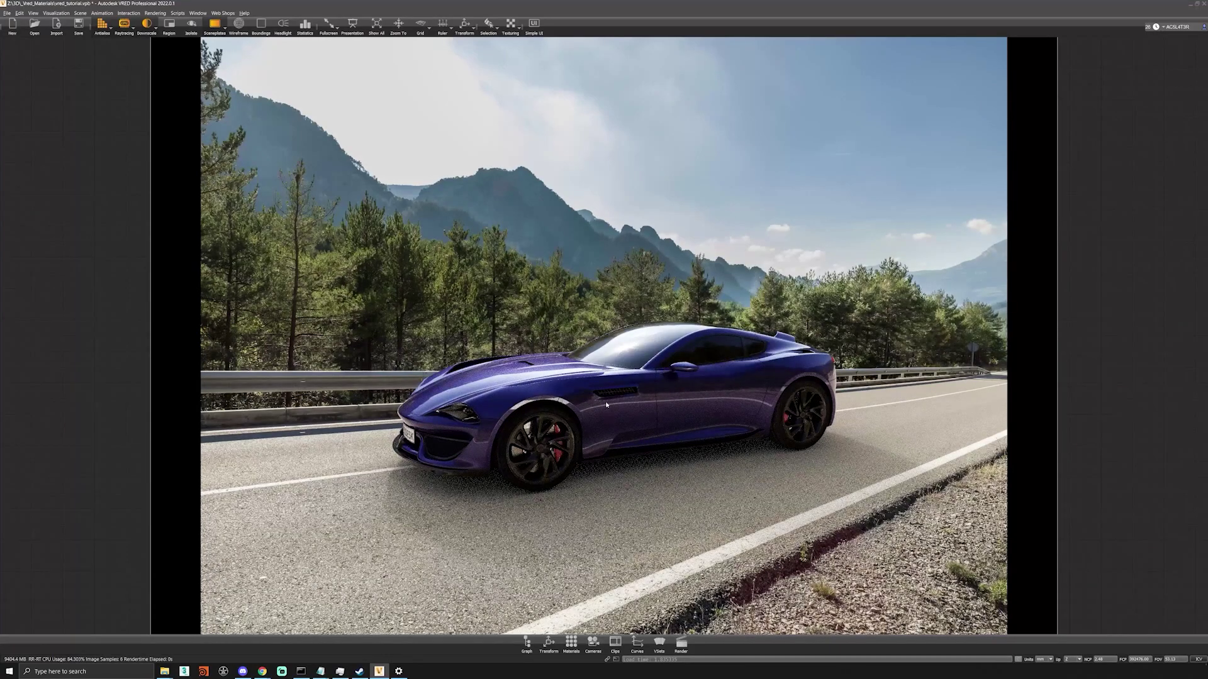
pyautogui.scroll(-3, 606, 404)
pyautogui.moveTo(606, 416); pyautogui.dragTo(649, 366)
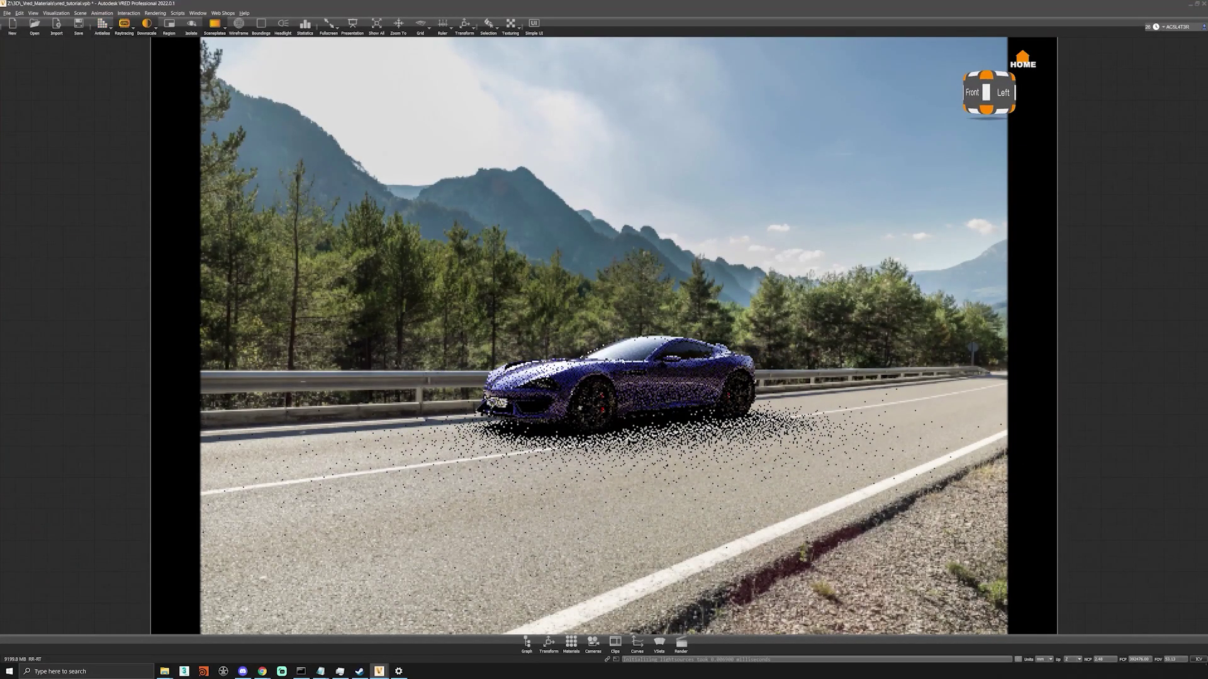
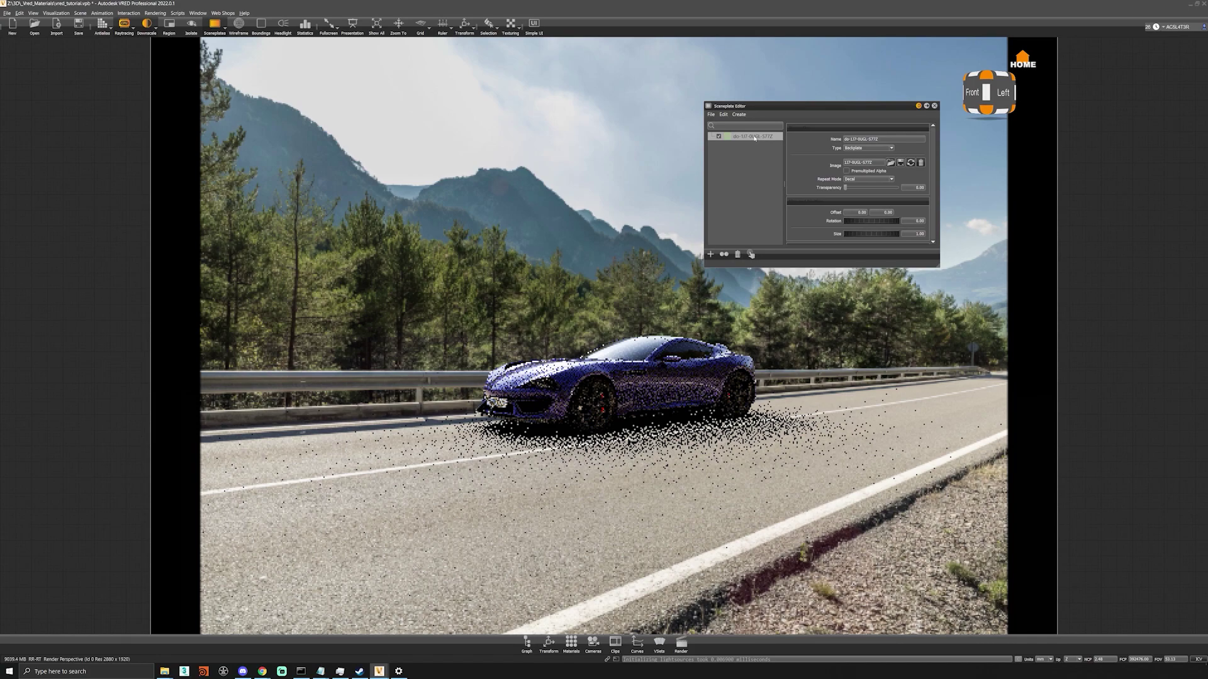
# Step: Examine the image information of the road sceneplate for camera data such as the focal length
pyautogui.rightClick(755, 137)
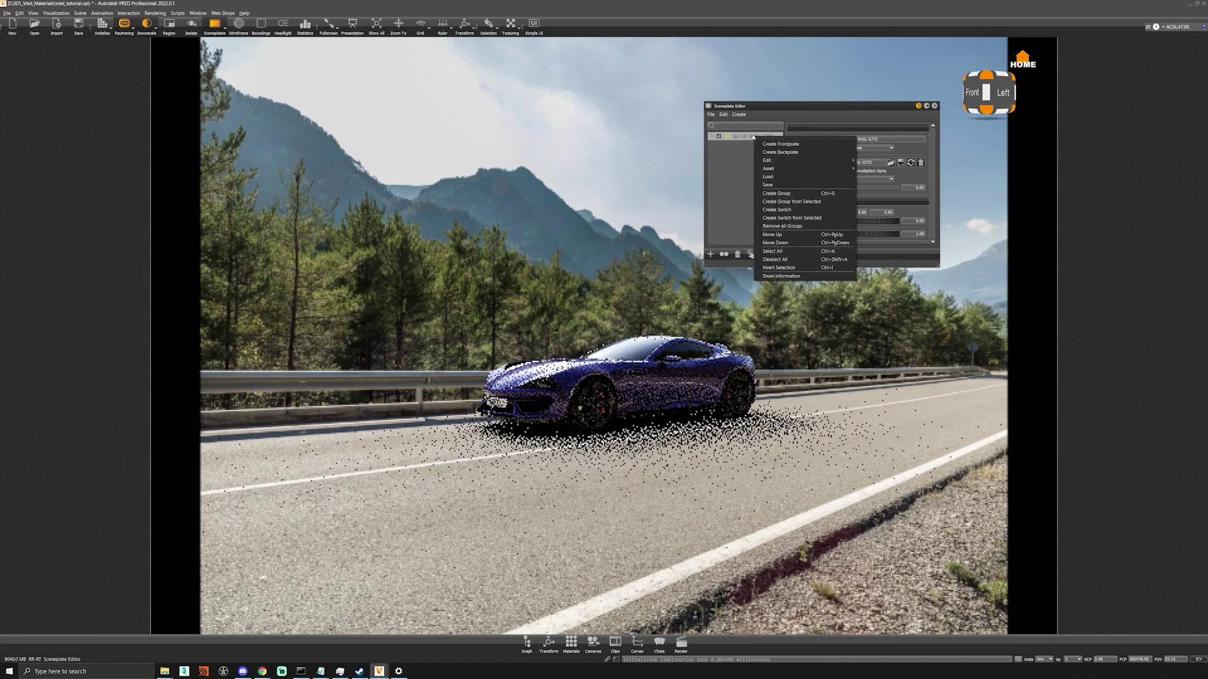
pyautogui.click(812, 275)
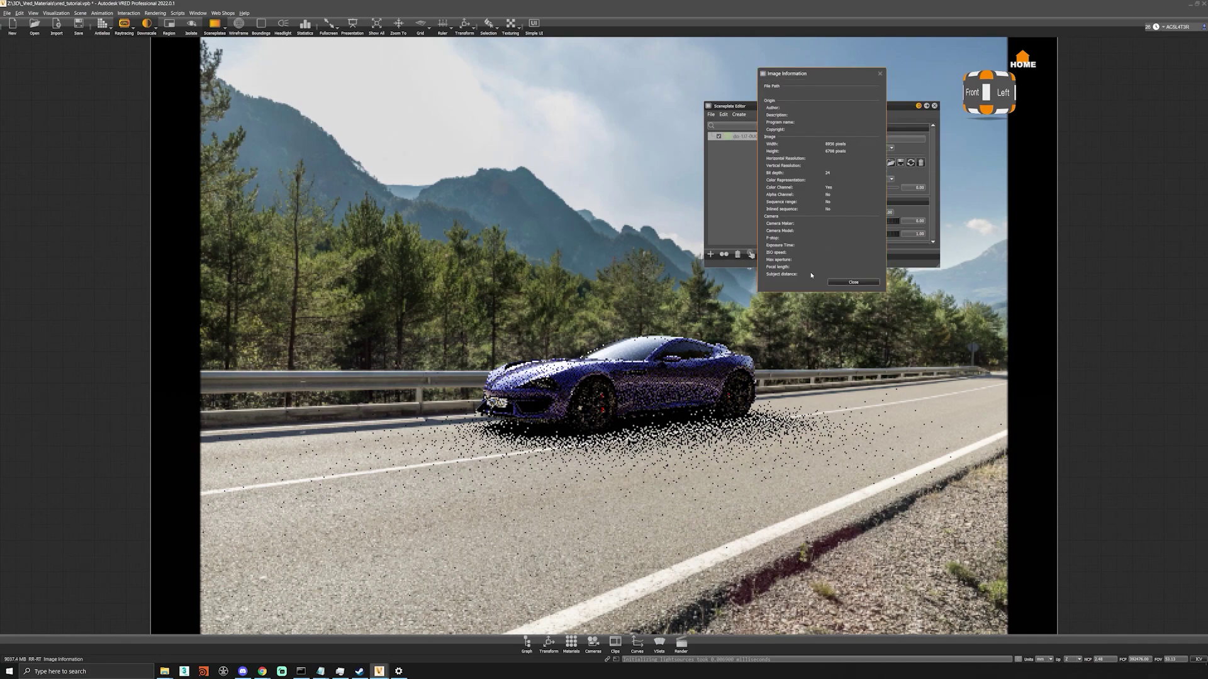
pyautogui.moveTo(795, 80); pyautogui.dragTo(387, 106)
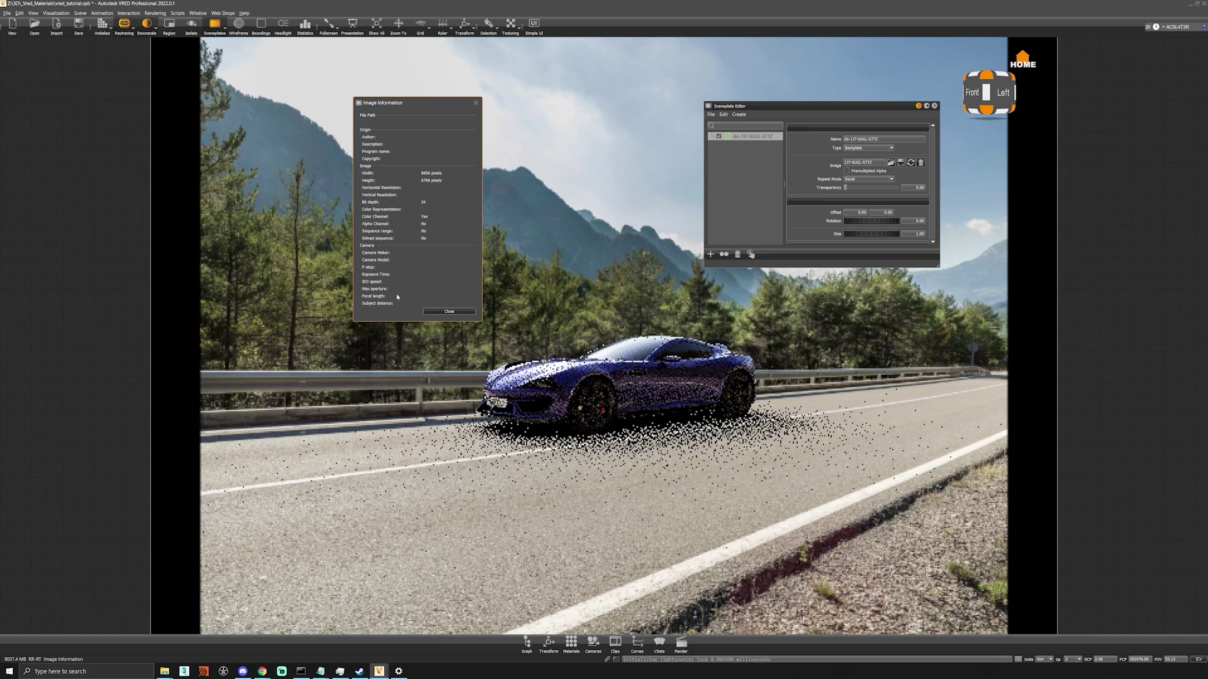
pyautogui.click(447, 312)
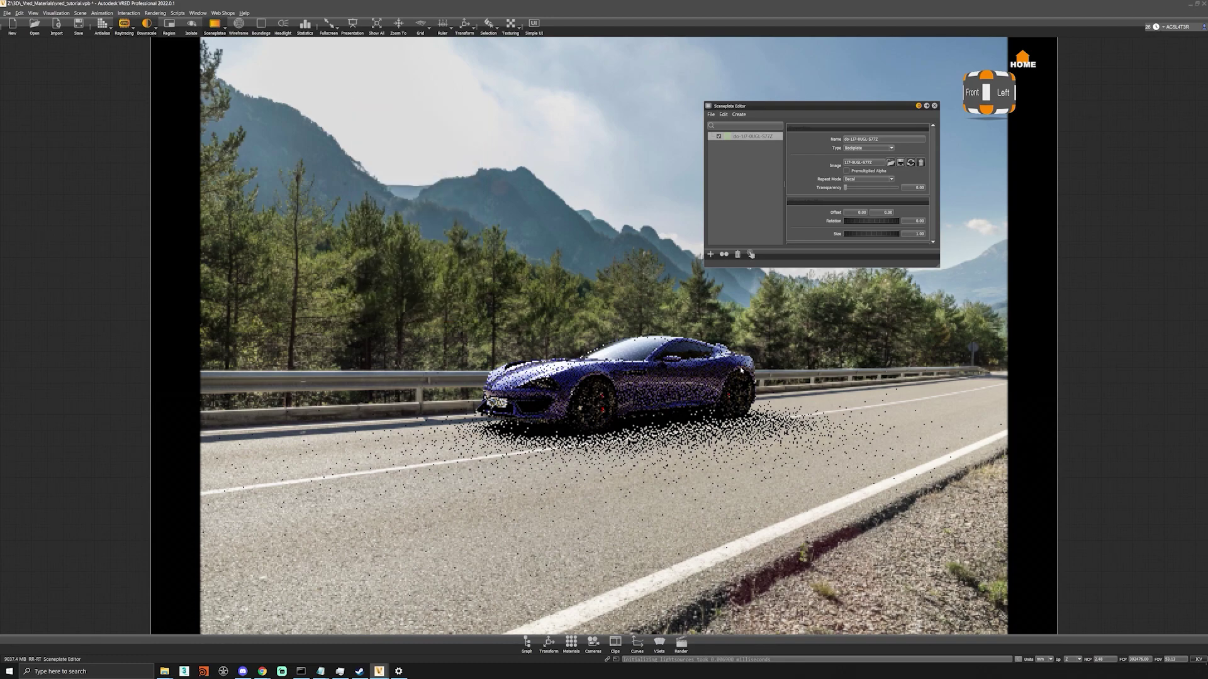
# Step: Set the Perspective camera's focal length to 35 mm in the Camera Editor and reframe the car on the road
pyautogui.click(594, 643)
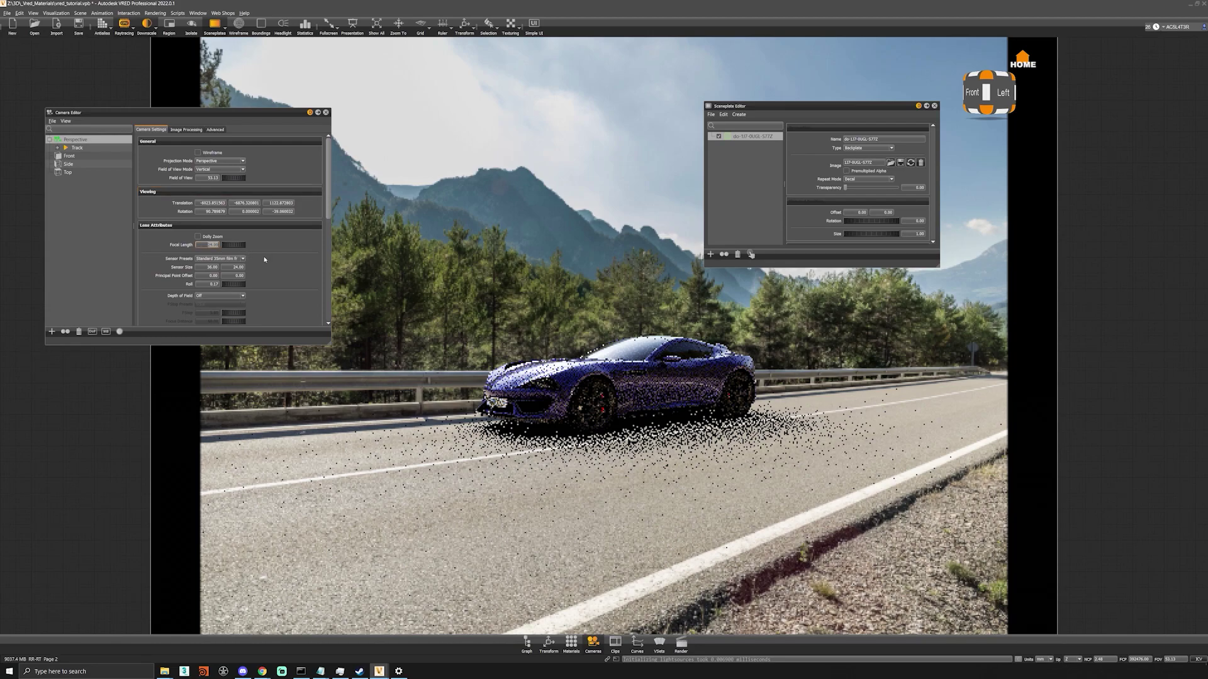
pyautogui.press('Return')
pyautogui.moveTo(604, 445); pyautogui.dragTo(668, 442)
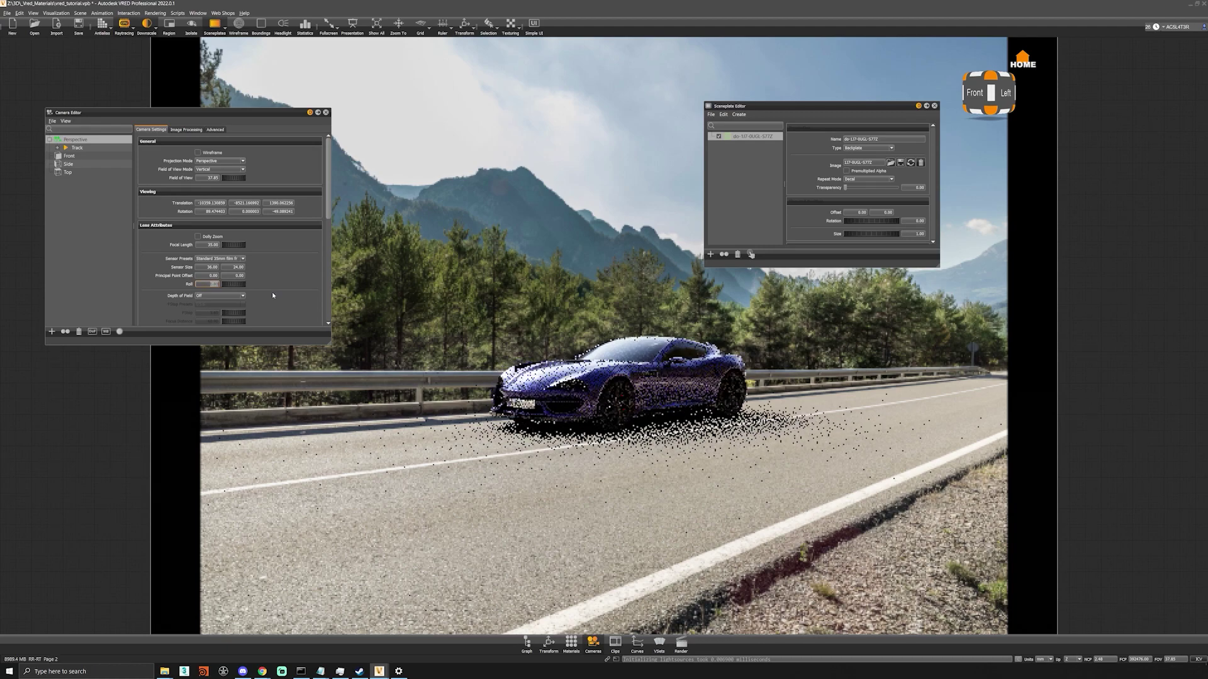
# Step: Capture the current view as a third viewpoint in the Perspective camera's track
pyautogui.click(79, 147)
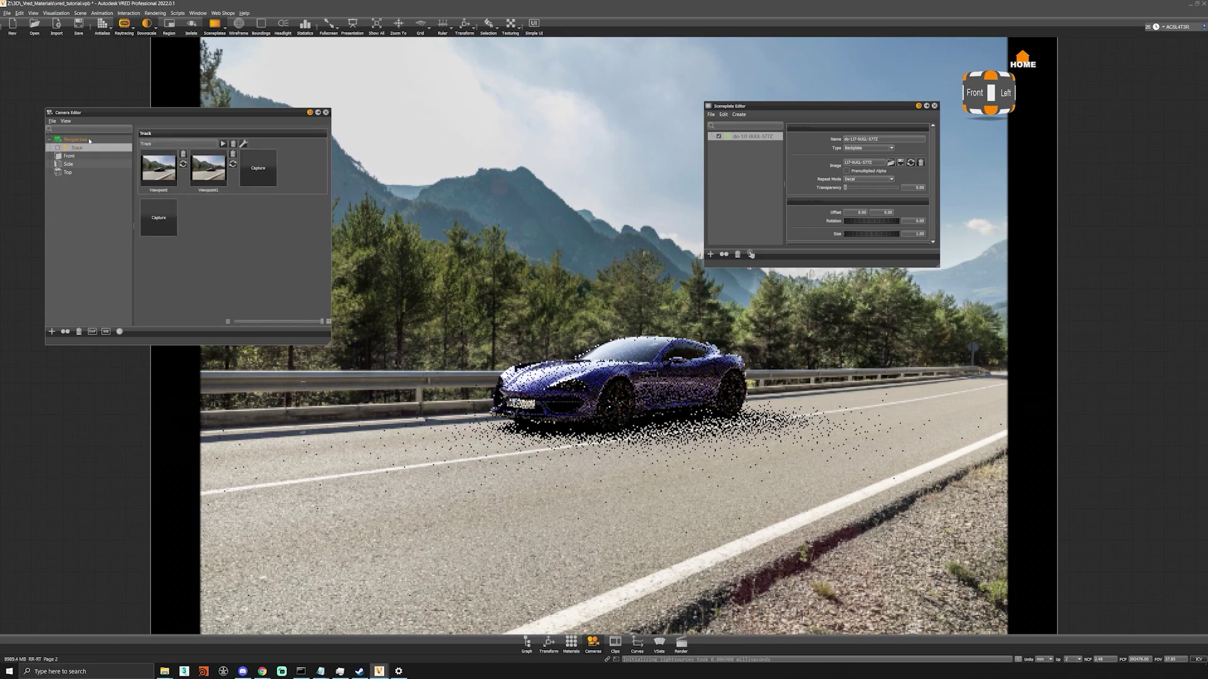
pyautogui.click(275, 182)
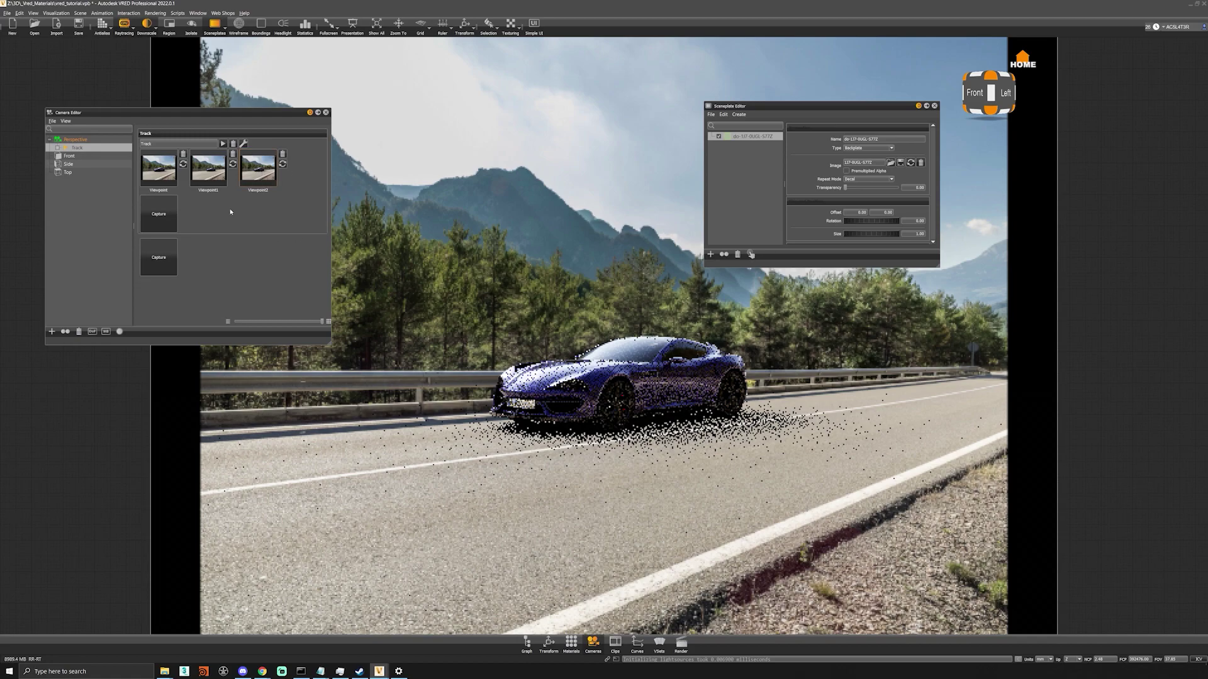
pyautogui.click(212, 181)
pyautogui.click(158, 169)
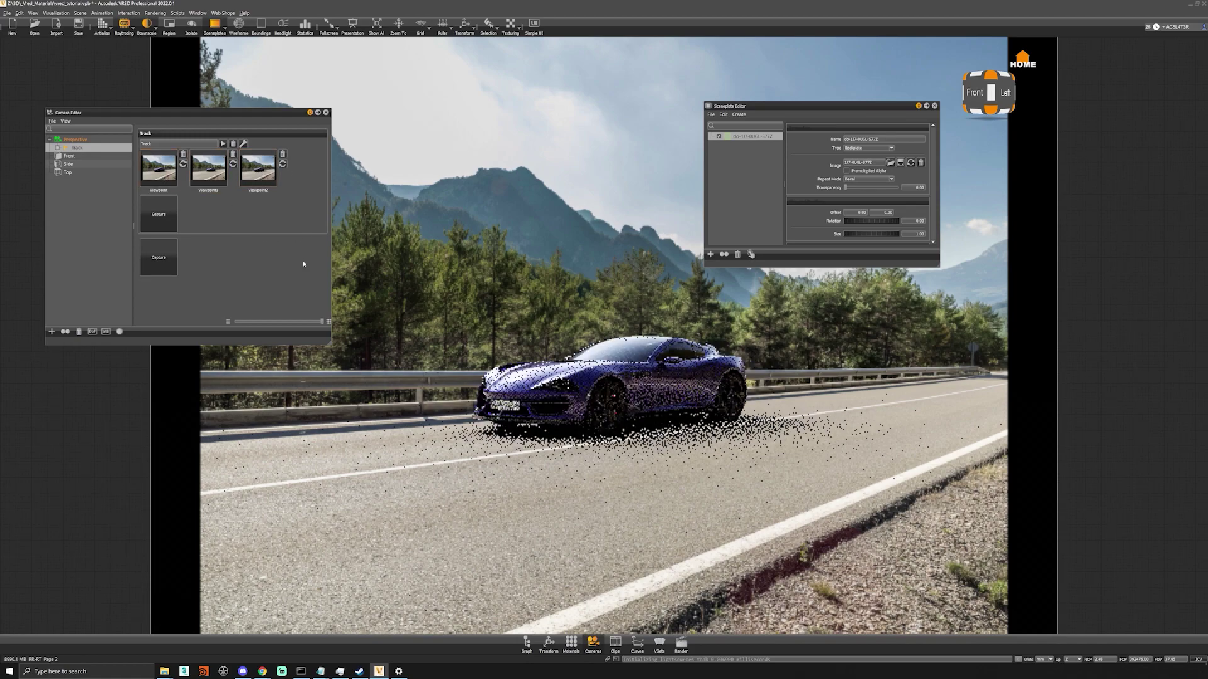
# Step: Fine-tune the camera's distance, position and angle so the car sits in its lane on the backplate road
pyautogui.scroll(-2, 695, 436)
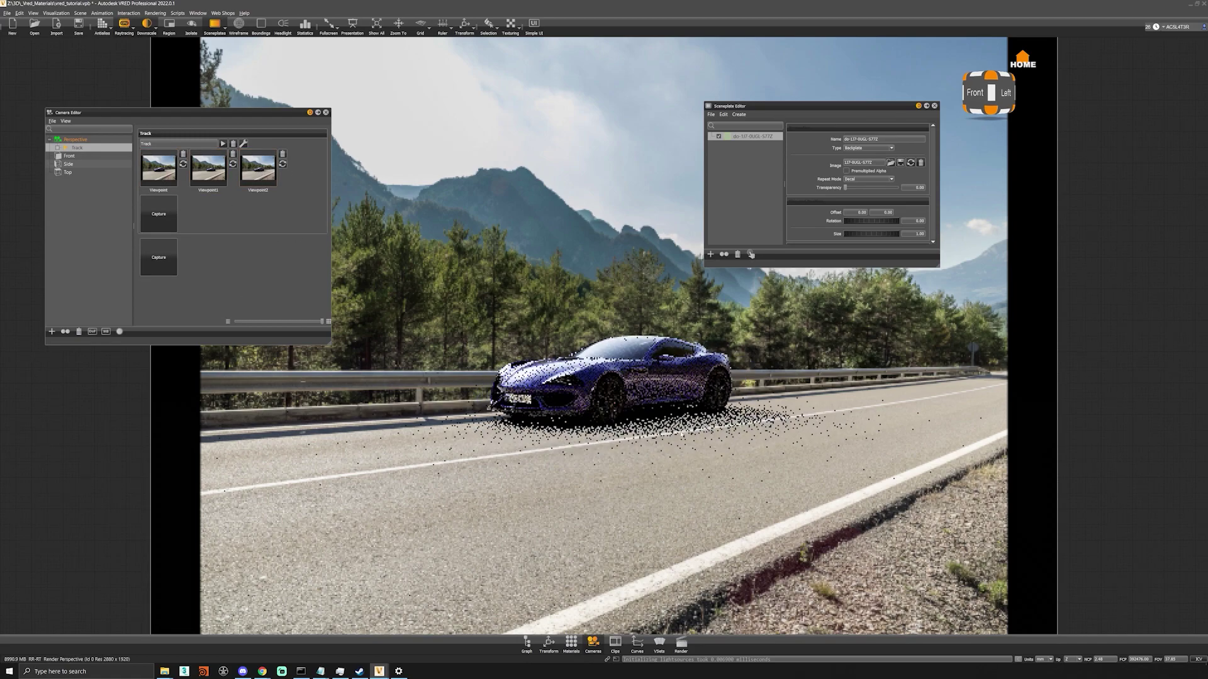
pyautogui.moveTo(696, 436); pyautogui.dragTo(709, 443, button='middle')
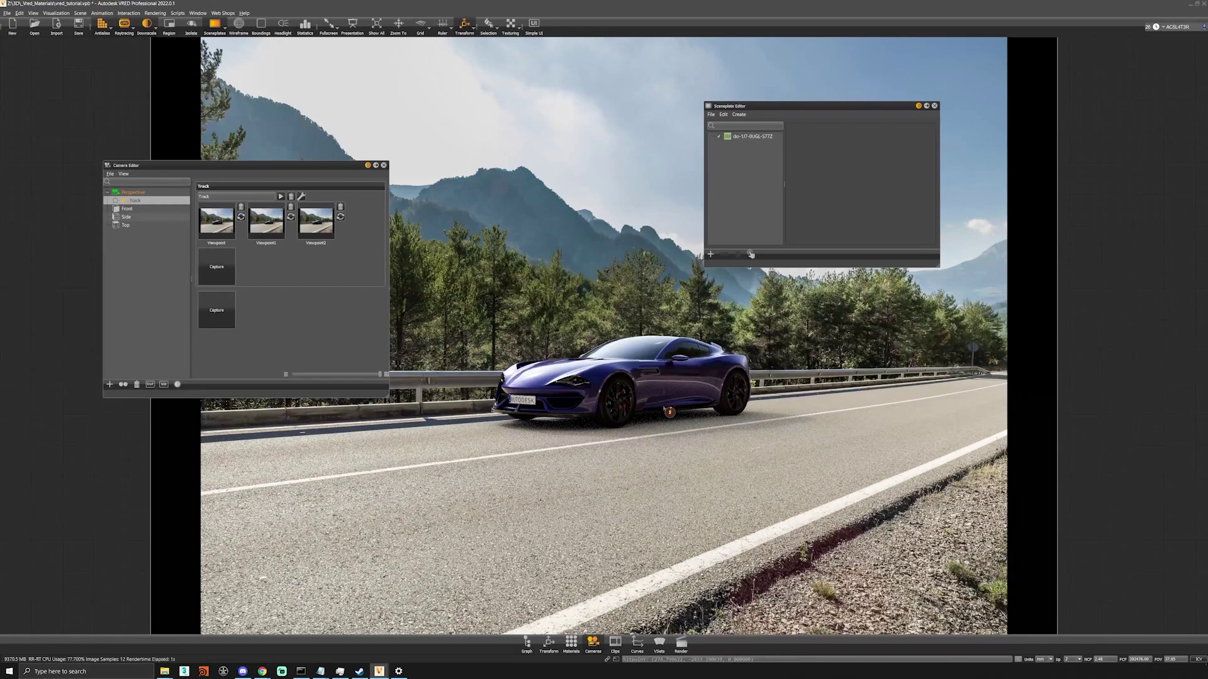
pyautogui.moveTo(664, 404); pyautogui.dragTo(655, 404)
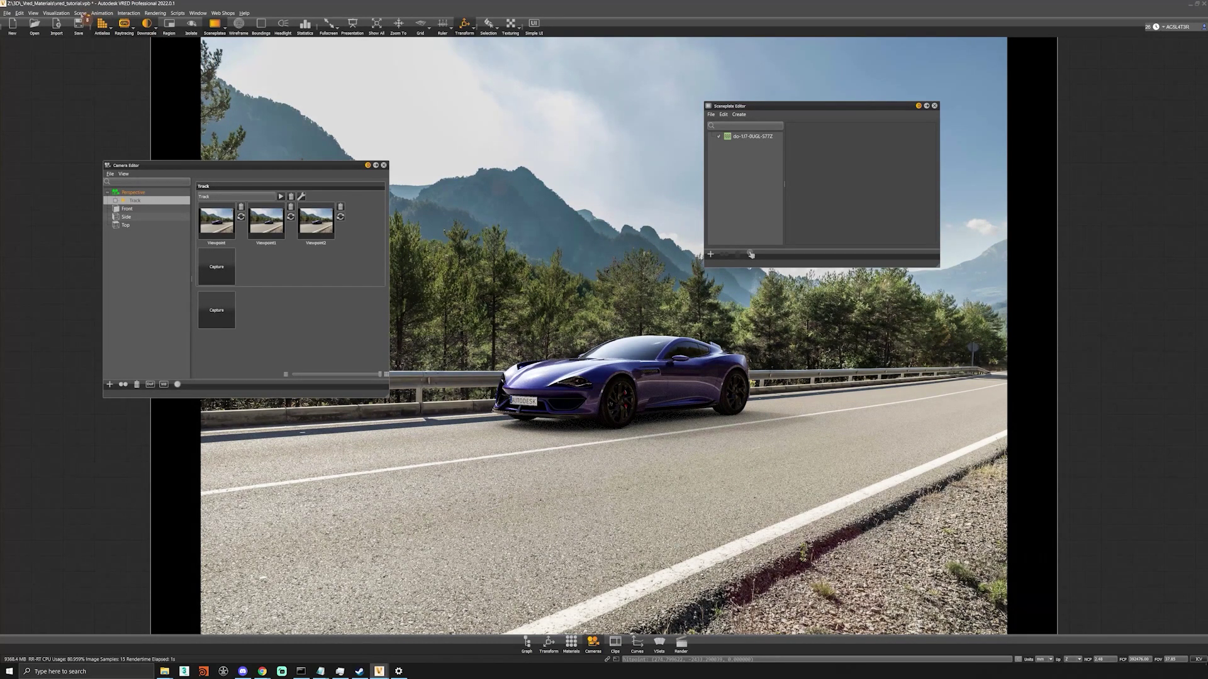
# Step: Create a plane with the default size and resolution under the car as a perspective reference
pyautogui.click(80, 14)
pyautogui.click(111, 26)
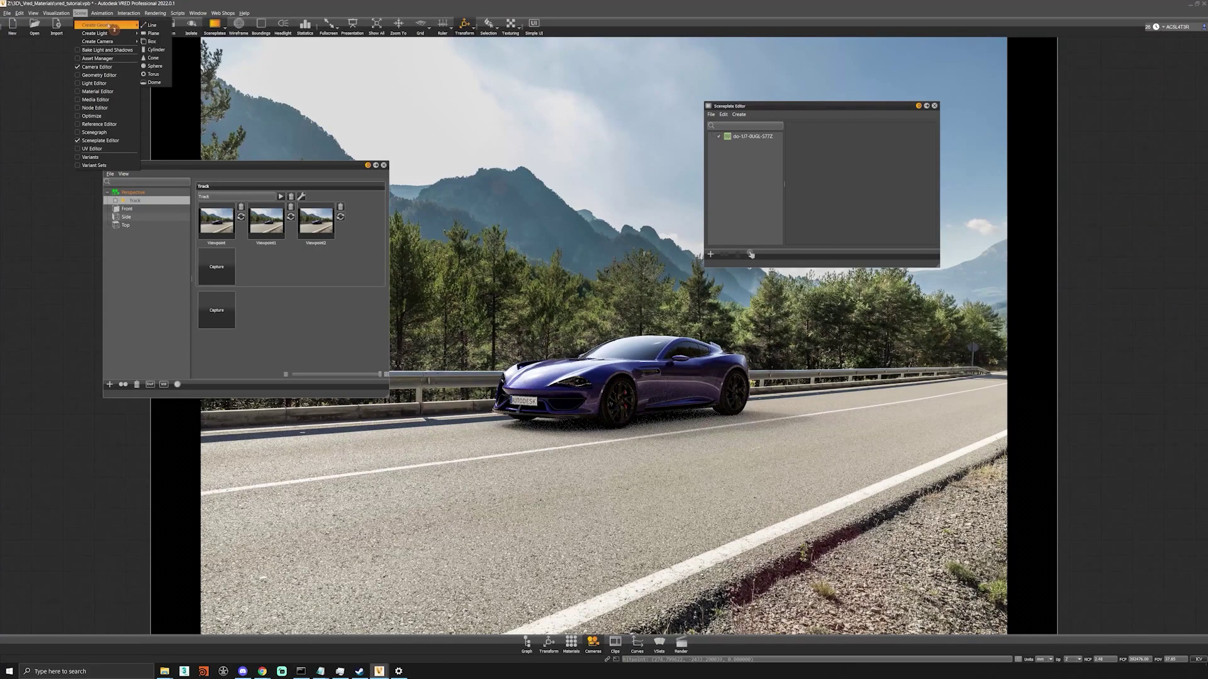
pyautogui.click(152, 33)
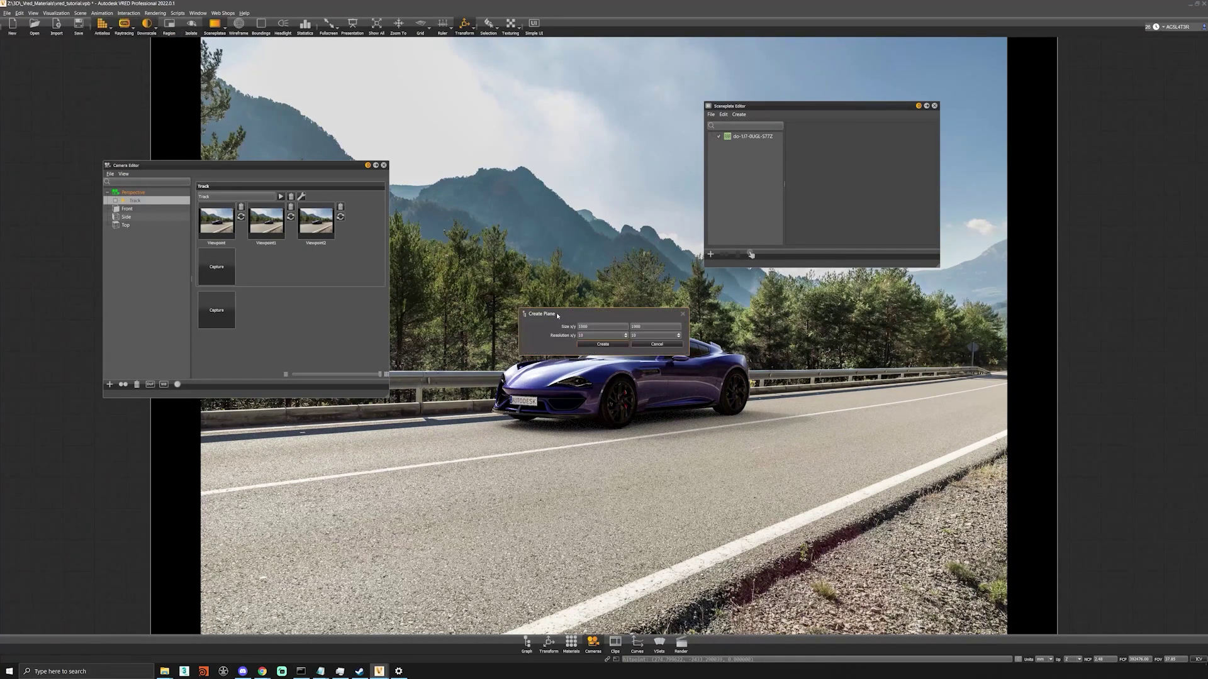
pyautogui.click(603, 344)
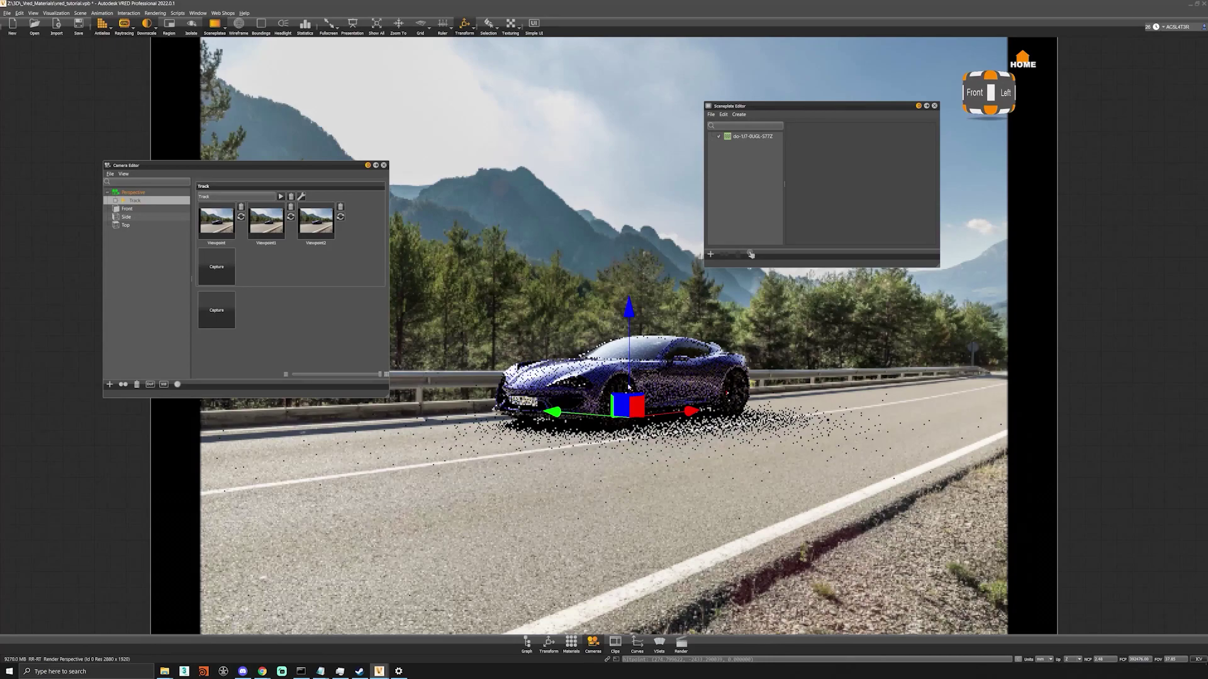
# Step: Scale the reference plane along its horizontal axes into a large ground surface covering the road
pyautogui.moveTo(630, 387); pyautogui.dragTo(494, 409)
pyautogui.hotkey('shift', 'r')
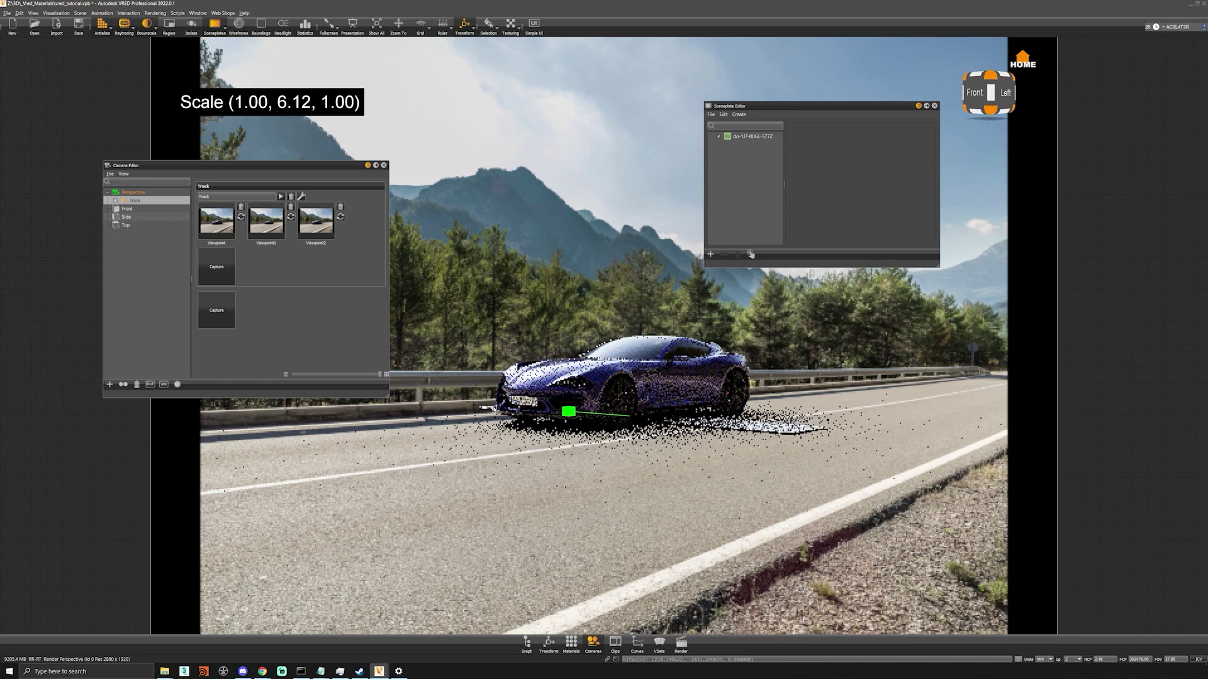
pyautogui.moveTo(568, 412); pyautogui.dragTo(544, 408)
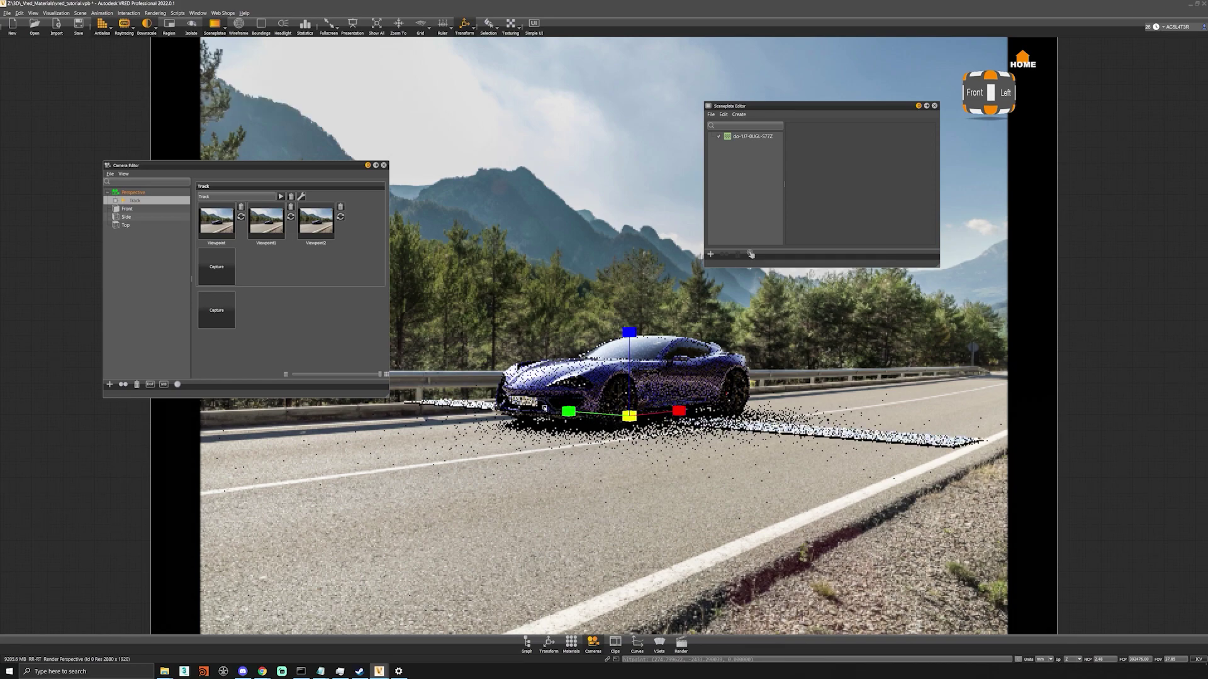
pyautogui.moveTo(648, 418); pyautogui.dragTo(734, 416)
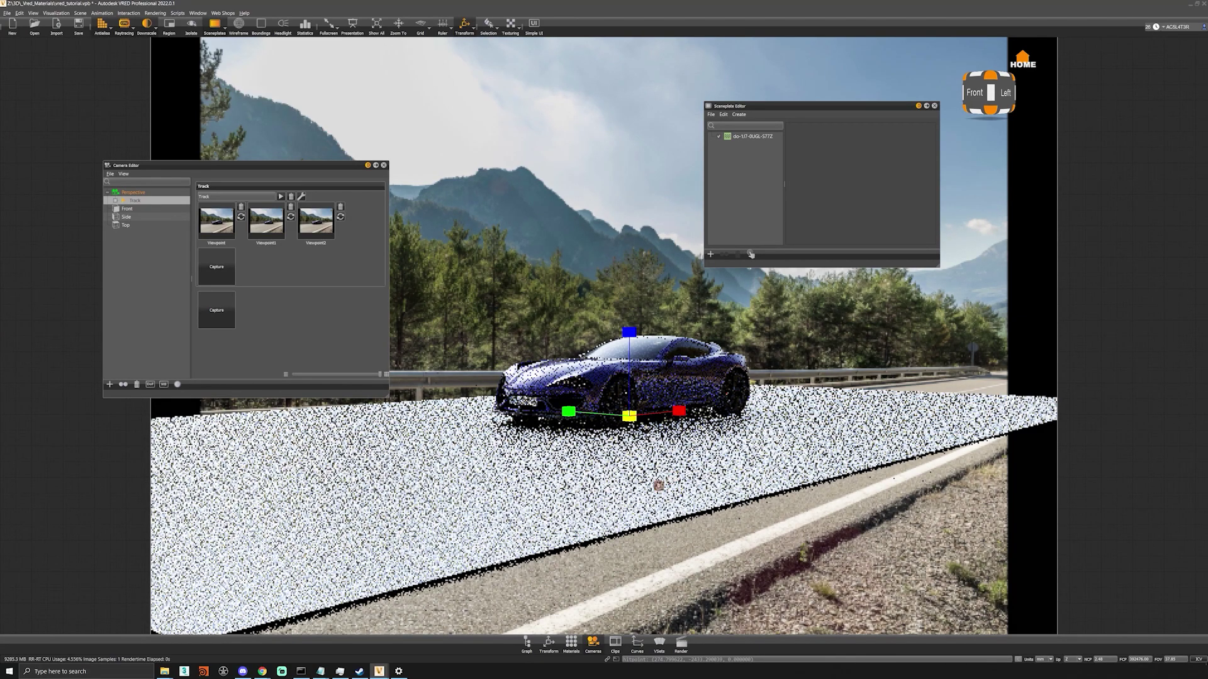
# Step: Orbit the camera to compare the plane's edges with the road lines, and undo the reference plane
pyautogui.keyDown('alt'); pyautogui.moveTo(655, 484); pyautogui.dragTo(671, 485); pyautogui.keyUp('alt')
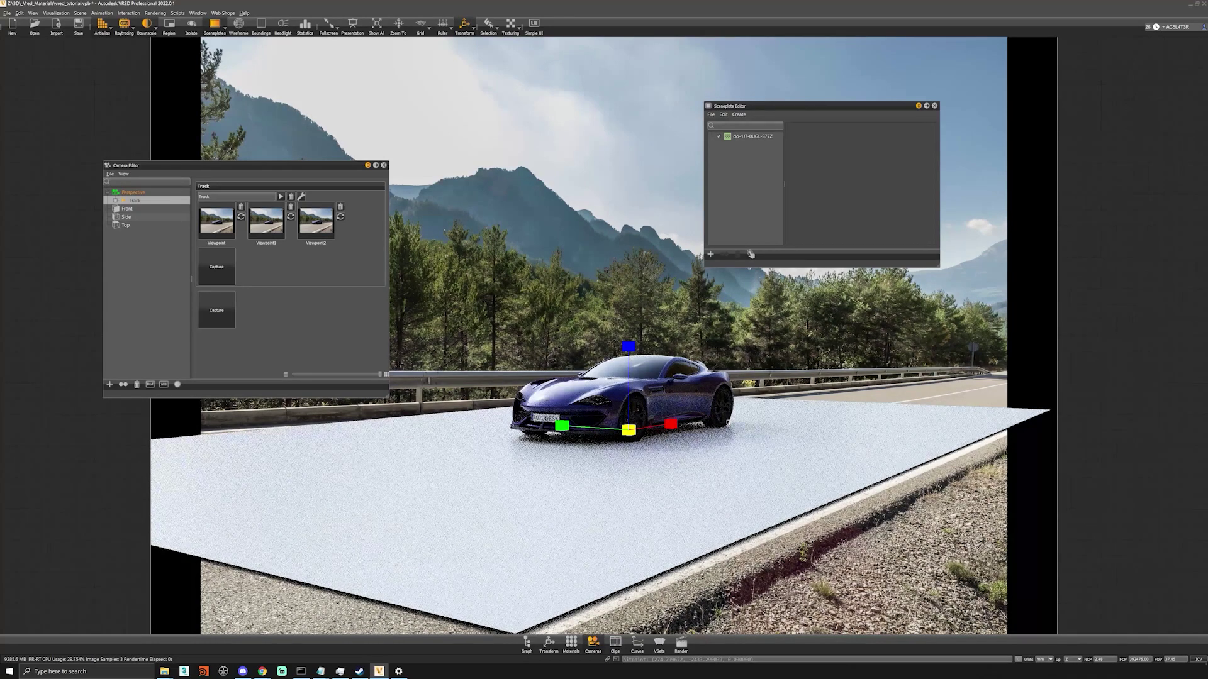
pyautogui.hotkey('shift', 'd')
pyautogui.moveTo(662, 432); pyautogui.dragTo(662, 433)
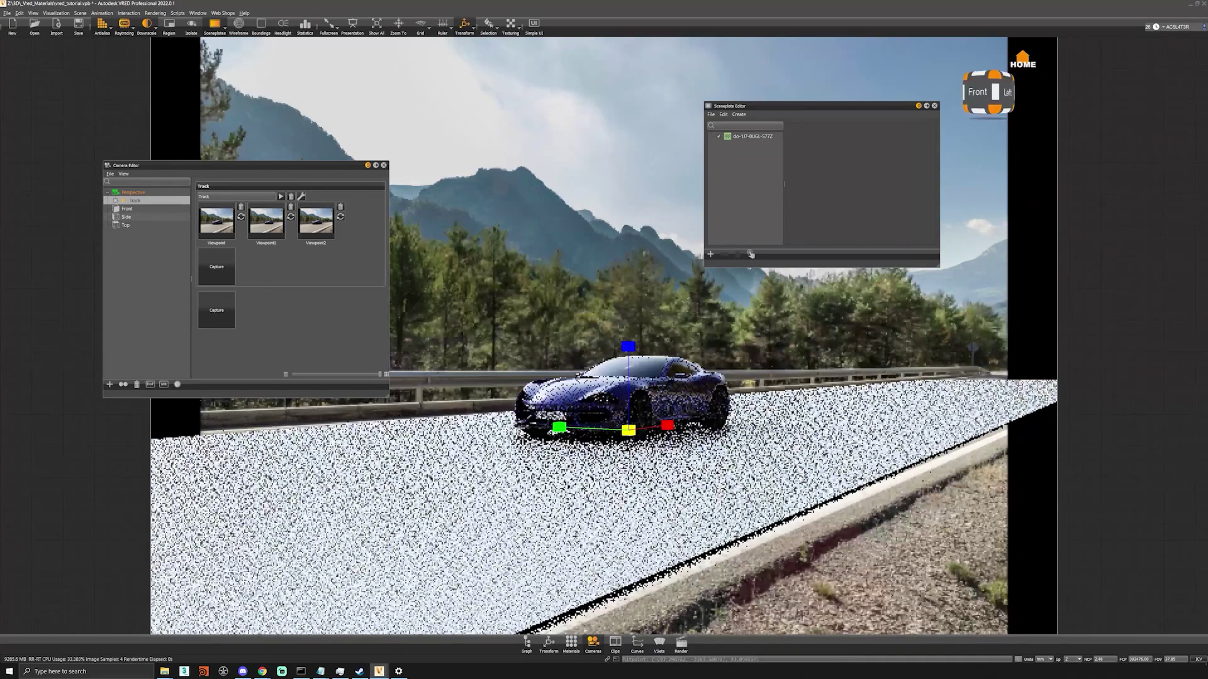
pyautogui.hotkey('ctrl', 'z')
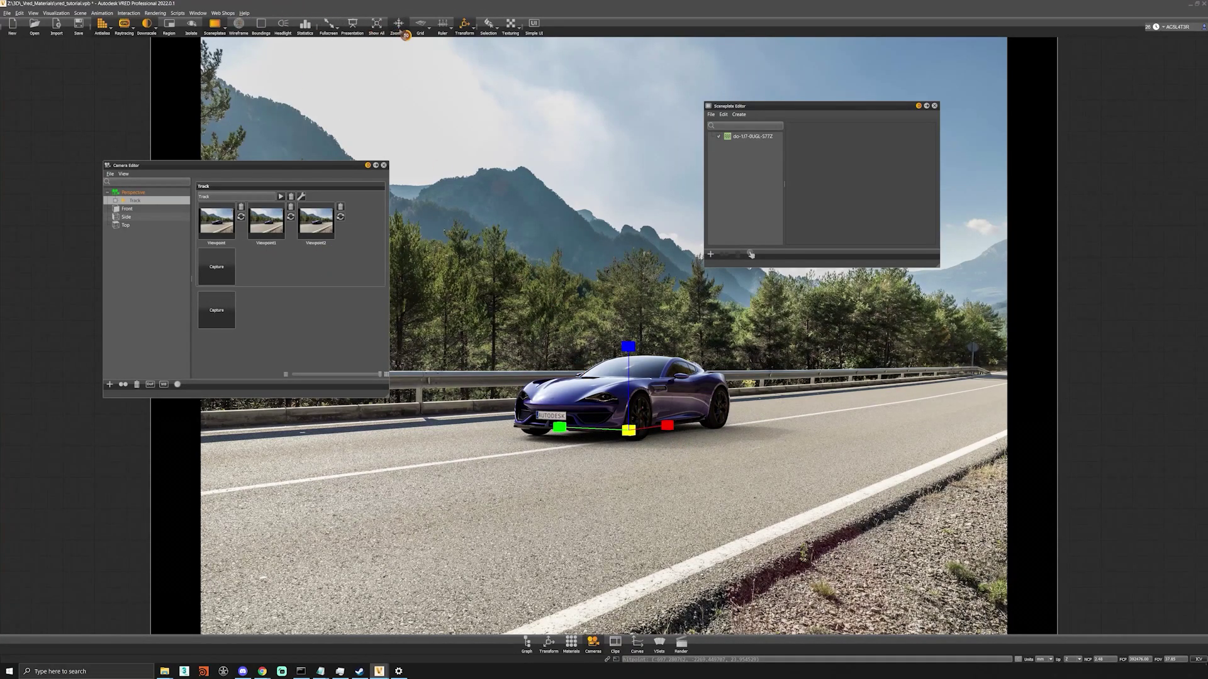
# Step: Check the car's perspective against the ground grid, hide the grid and transform handles, and reframe the car on the road
pyautogui.click(399, 26)
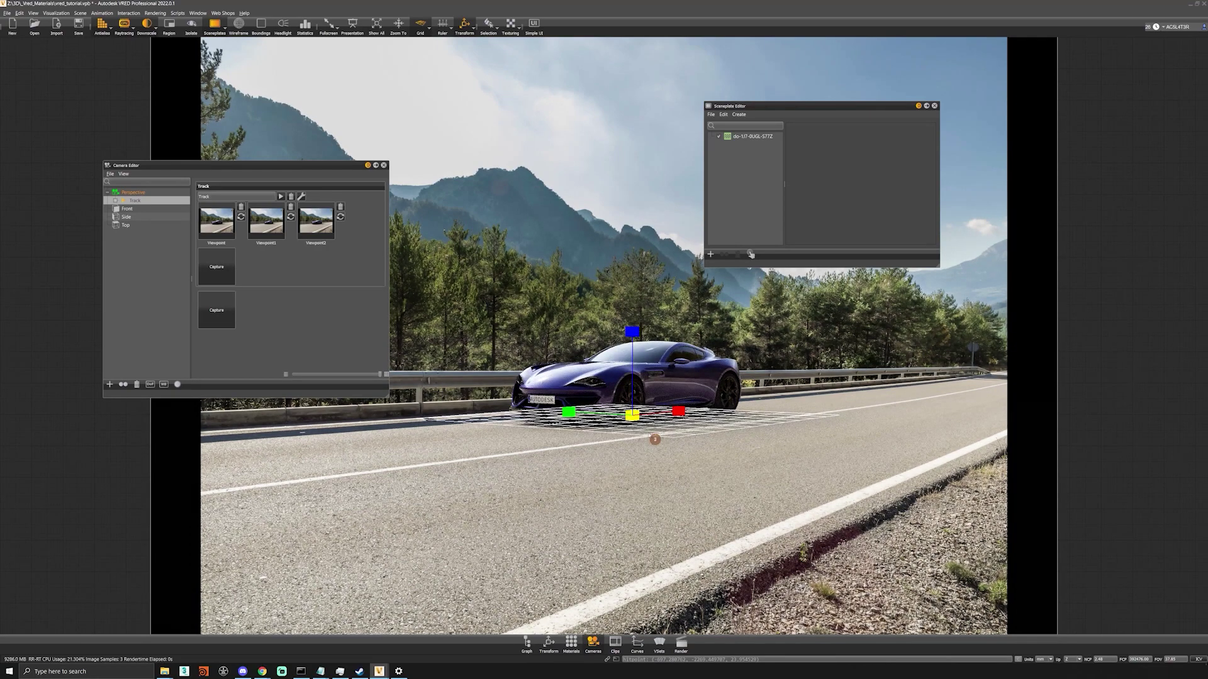
pyautogui.click(420, 26)
pyautogui.moveTo(634, 456); pyautogui.dragTo(624, 462, button='middle')
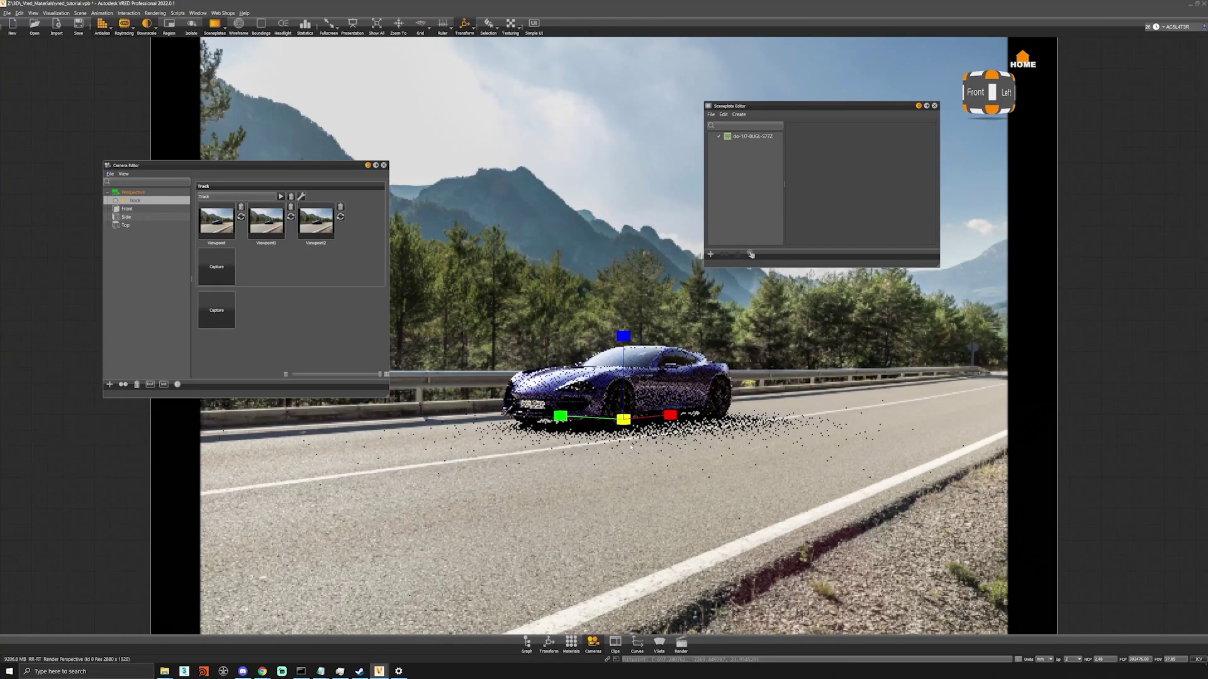
pyautogui.moveTo(625, 462); pyautogui.dragTo(638, 466, button='right')
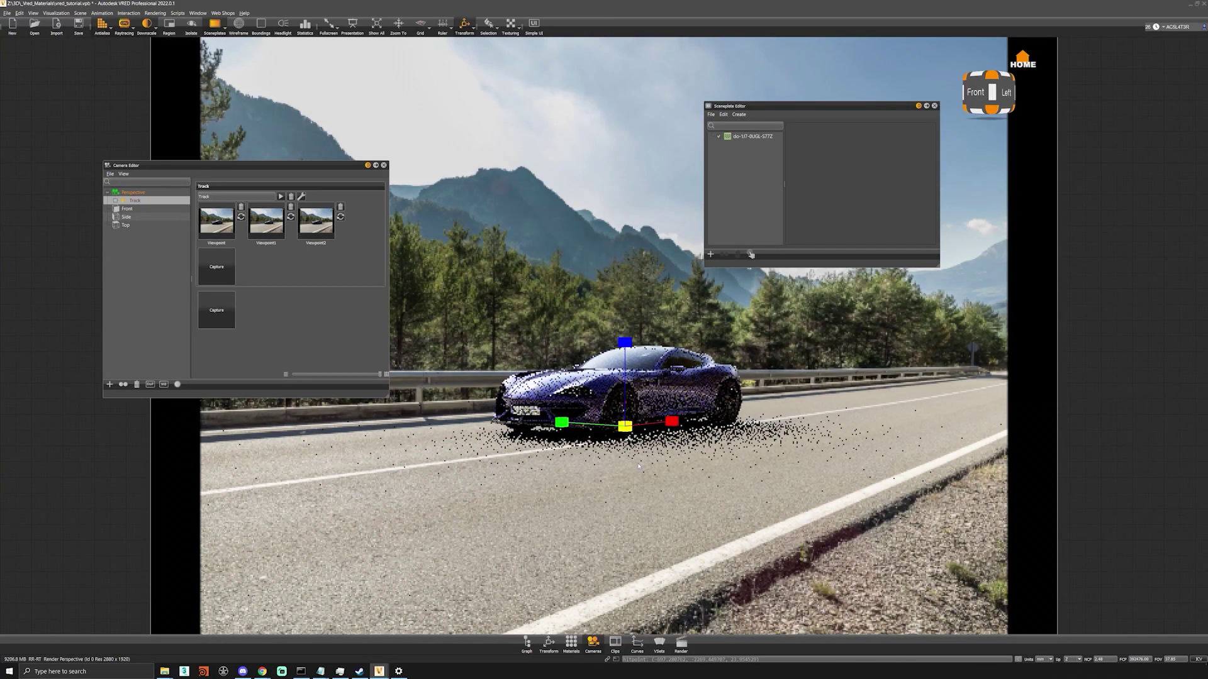
pyautogui.moveTo(638, 466); pyautogui.dragTo(630, 454)
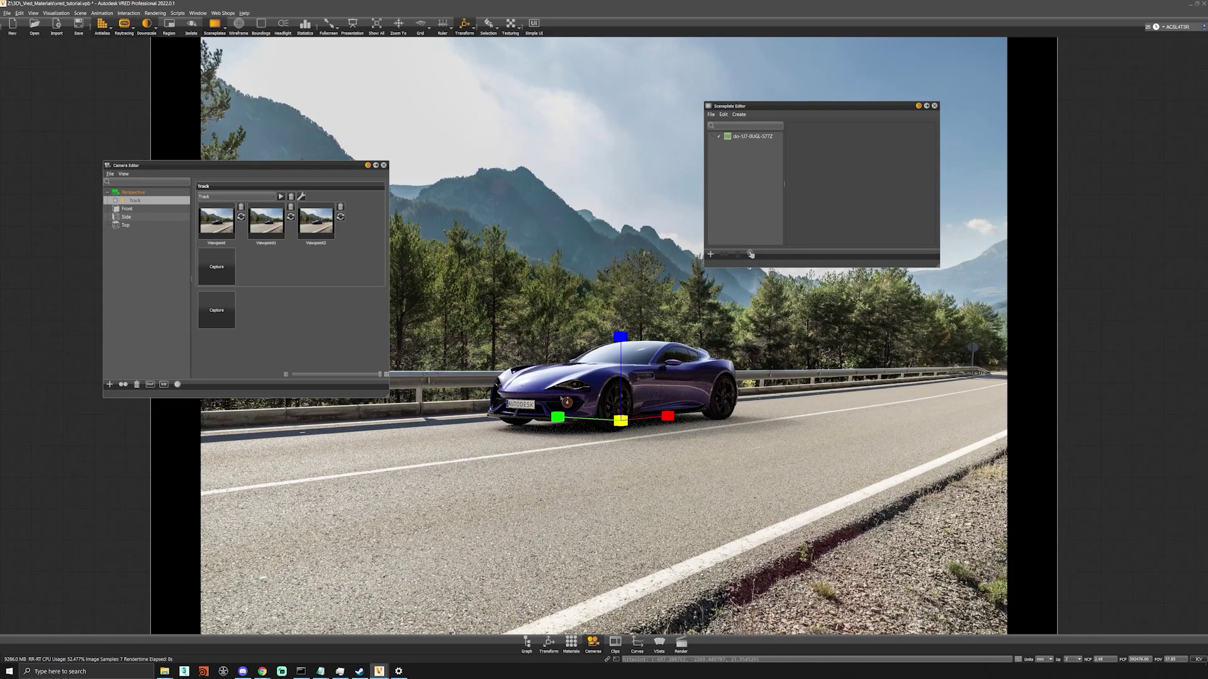
pyautogui.click(465, 25)
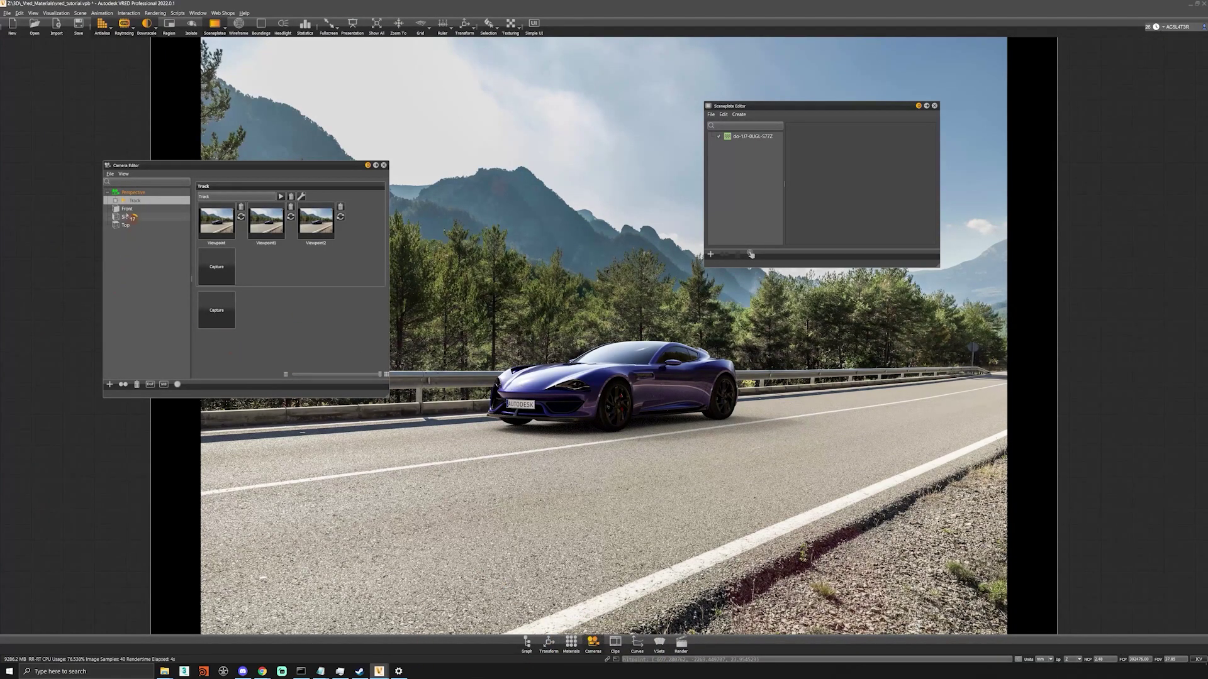
# Step: Set the Perspective camera's focal length to 24 mm
pyautogui.click(135, 193)
pyautogui.doubleClick(267, 298)
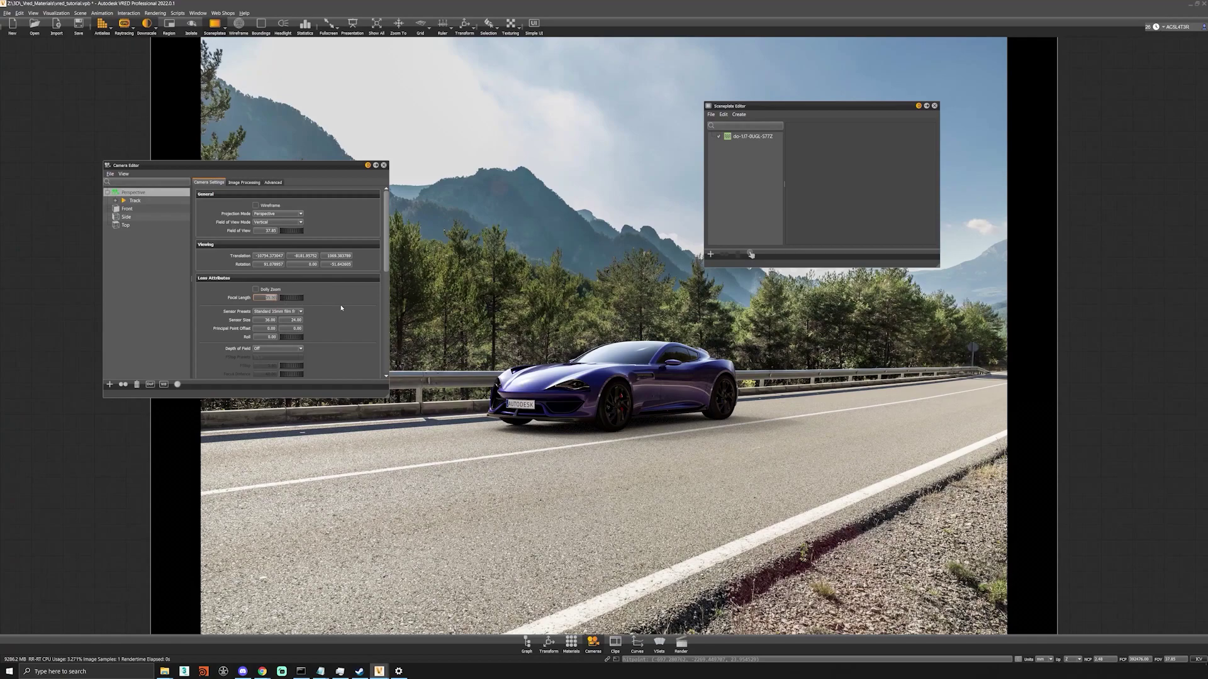
pyautogui.write('24')
pyautogui.press('Return')
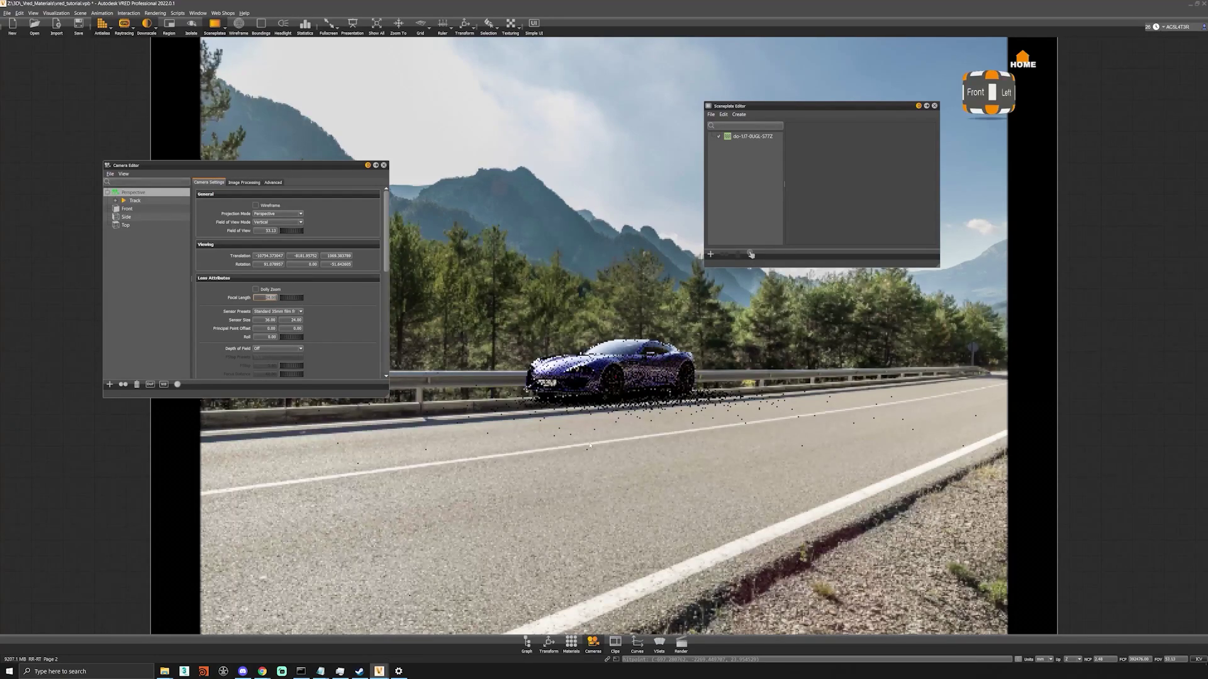
# Step: Move the camera closer and adjust its angle so the car sits larger on the road
pyautogui.keyDown('alt'); pyautogui.moveTo(590, 445); pyautogui.dragTo(602, 493, button='right'); pyautogui.keyUp('alt')
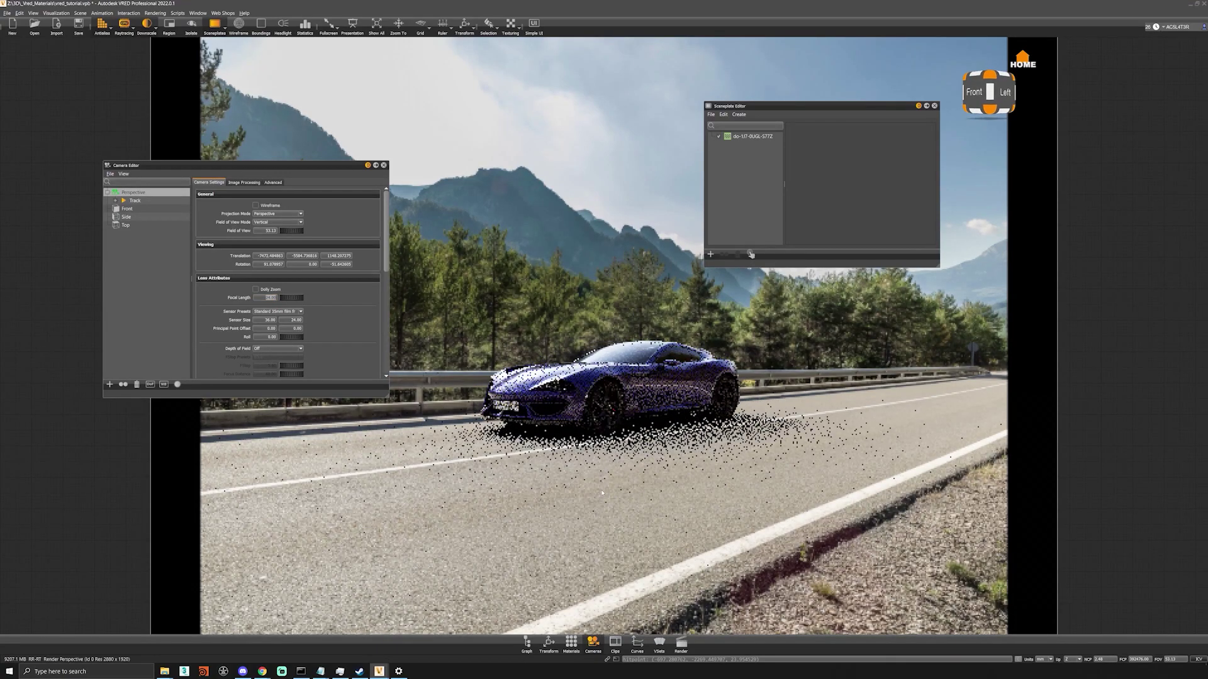
pyautogui.keyDown('alt'); pyautogui.moveTo(602, 494); pyautogui.dragTo(601, 491); pyautogui.keyUp('alt')
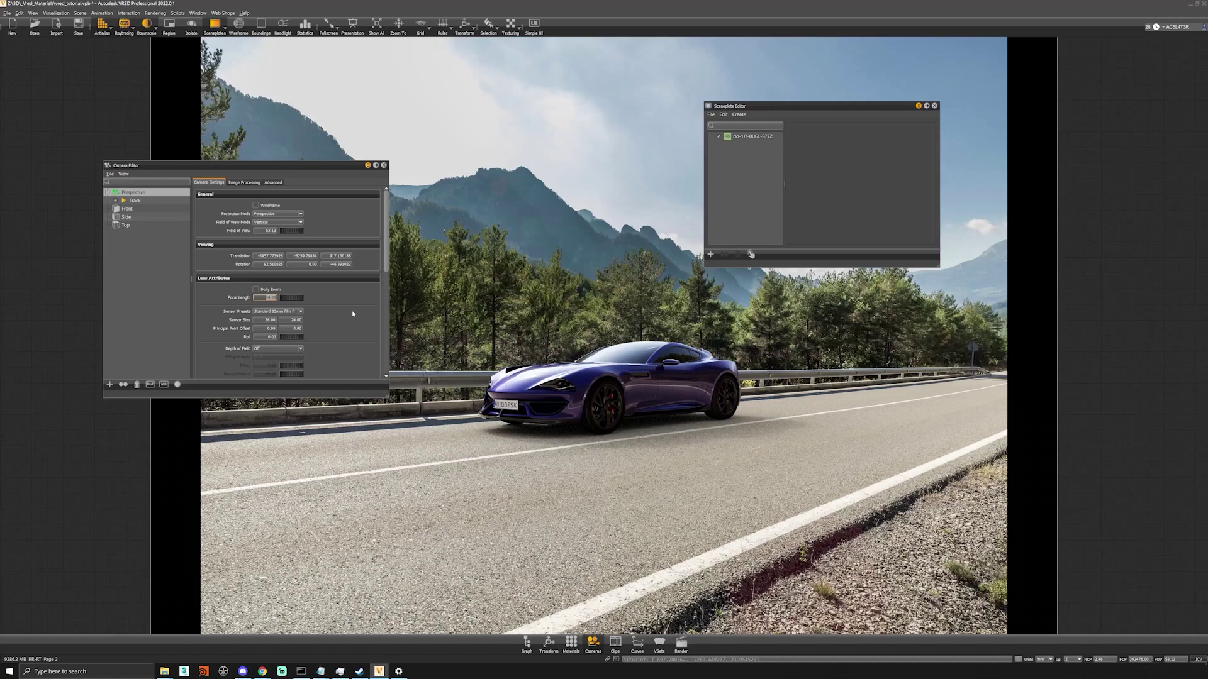
# Step: Set the Perspective camera's focal length to 85 mm and reframe the car to fit the road and guardrail
pyautogui.write('85')
pyautogui.press('Return')
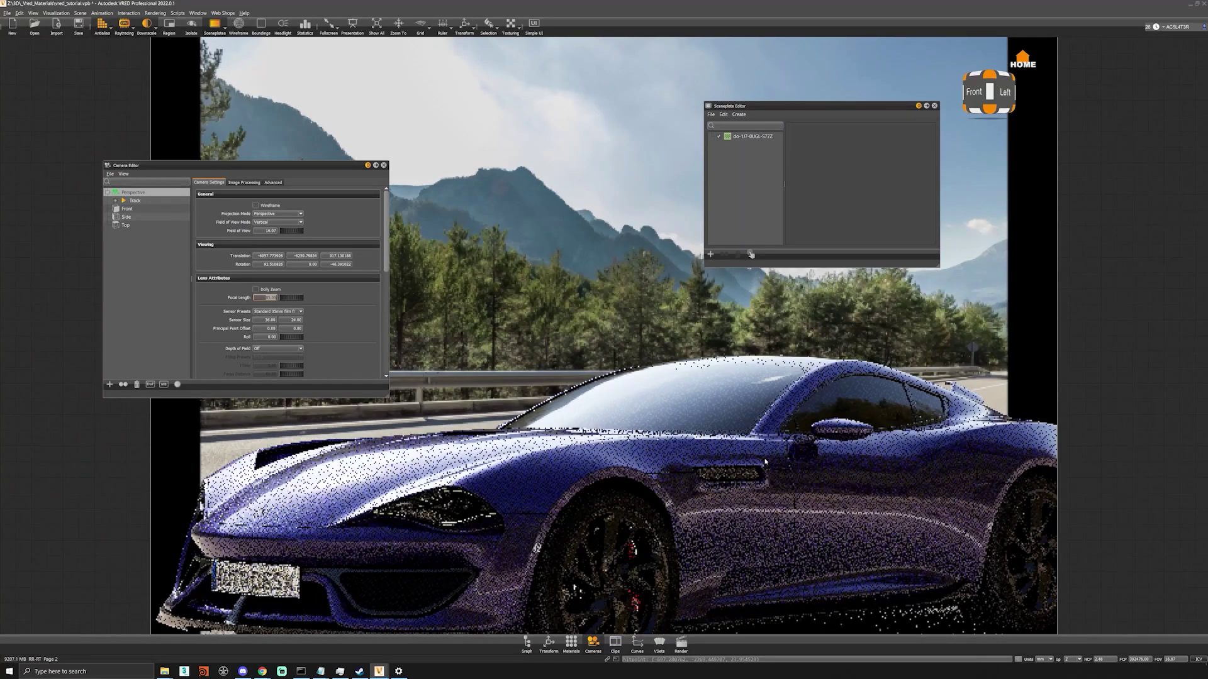
pyautogui.keyDown('alt'); pyautogui.moveTo(617, 501); pyautogui.dragTo(696, 508, button='right'); pyautogui.keyUp('alt')
pyautogui.scroll(-5, 695, 507)
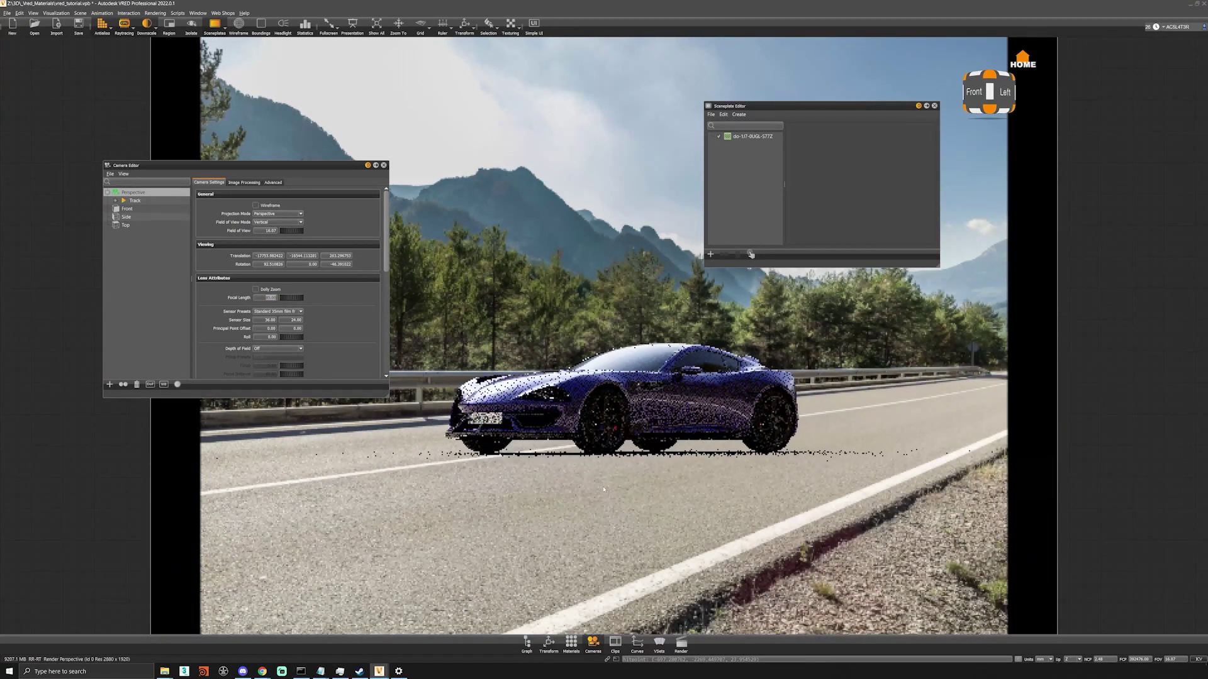
pyautogui.moveTo(603, 489); pyautogui.dragTo(658, 464)
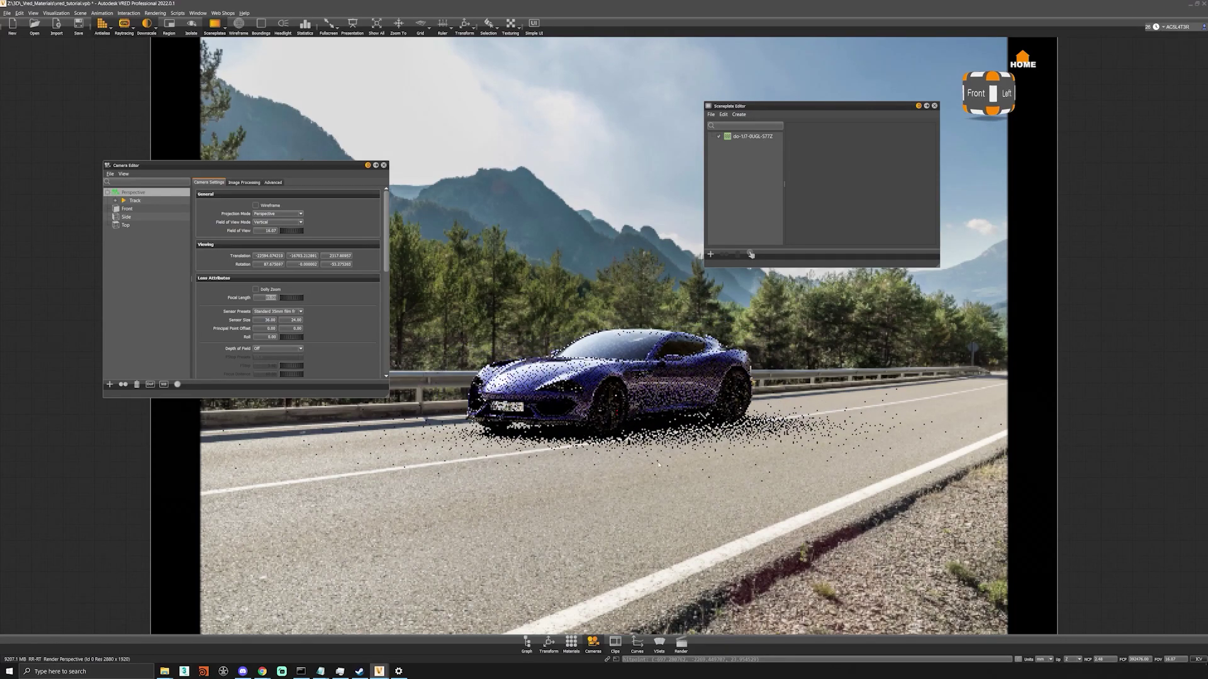
pyautogui.moveTo(658, 464); pyautogui.dragTo(659, 459, button='right')
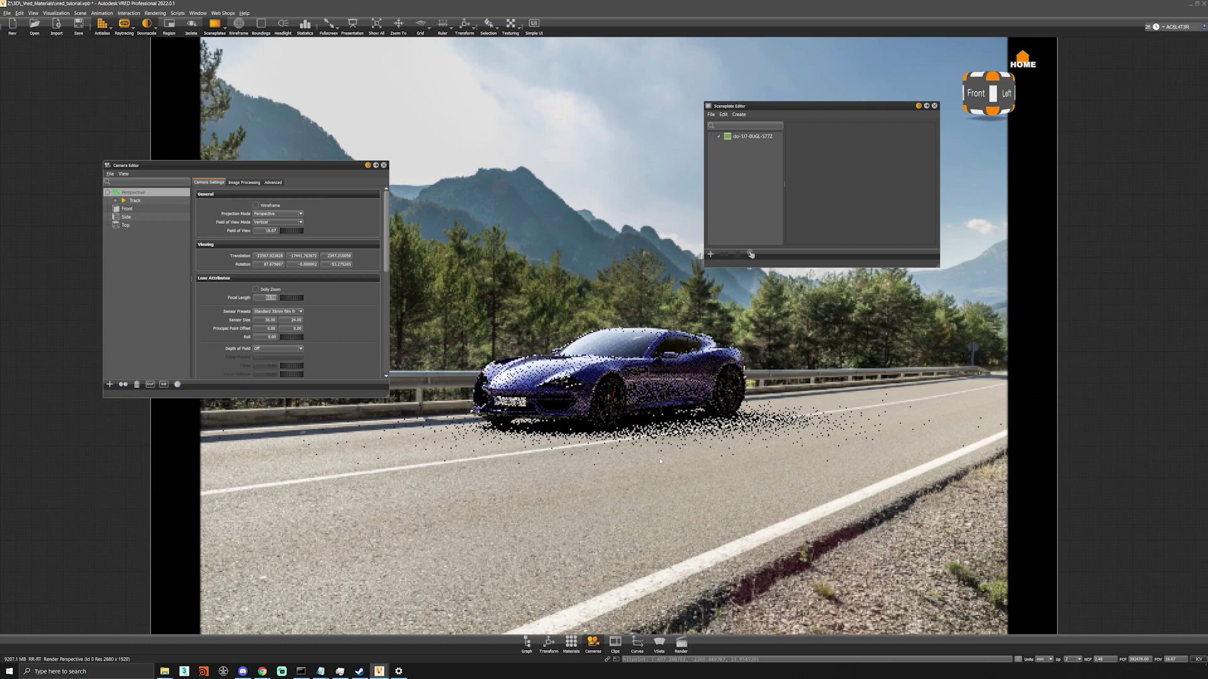
pyautogui.click(661, 462)
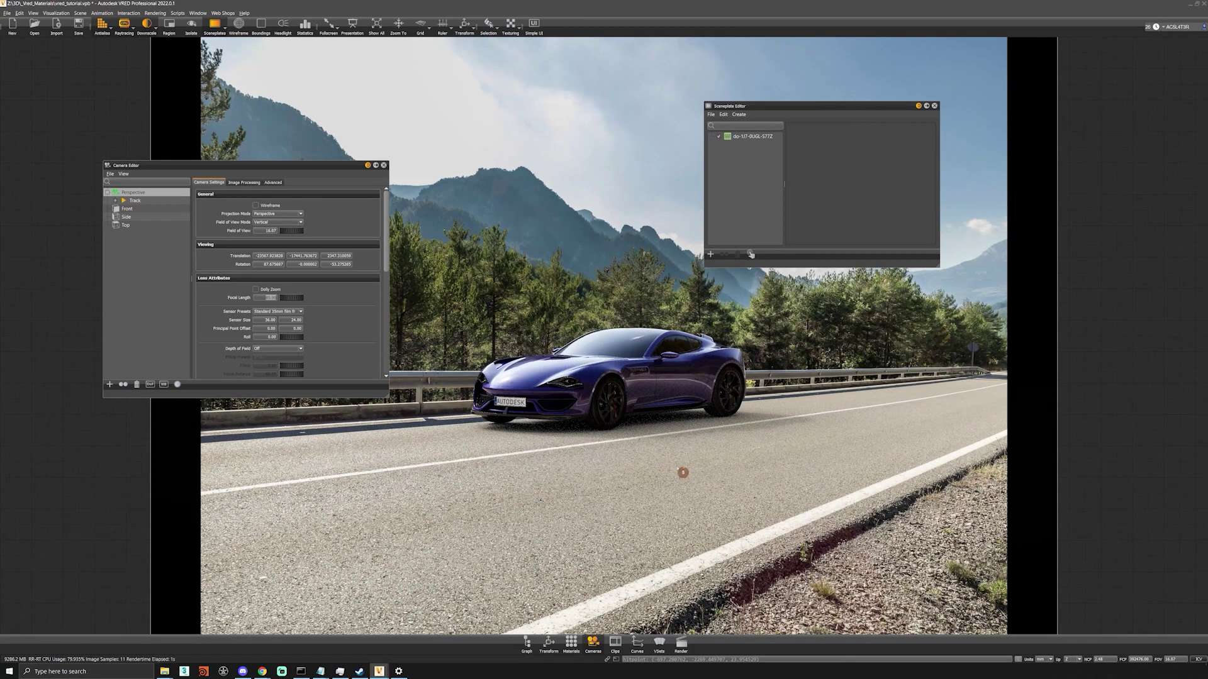
pyautogui.moveTo(640, 414); pyautogui.dragTo(639, 420, button='middle')
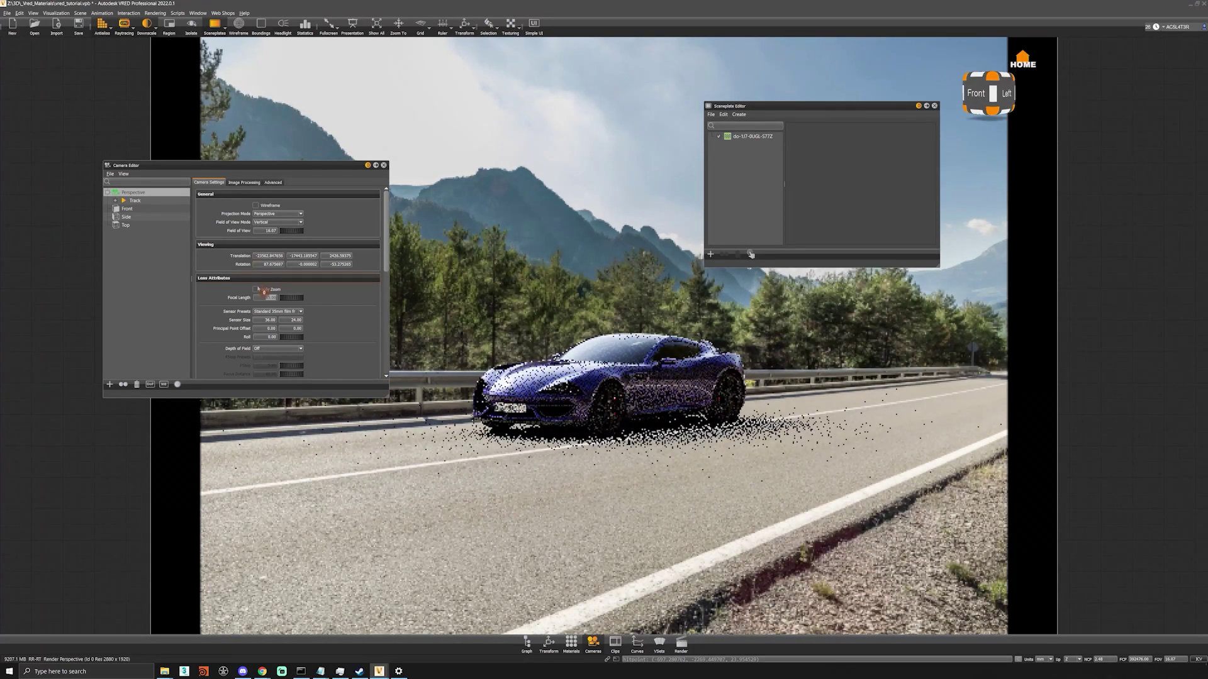
# Step: Set the Perspective camera's focal length to 35 mm and bring the car back onto the road at matching scale and angle
pyautogui.write('35')
pyautogui.press('Return')
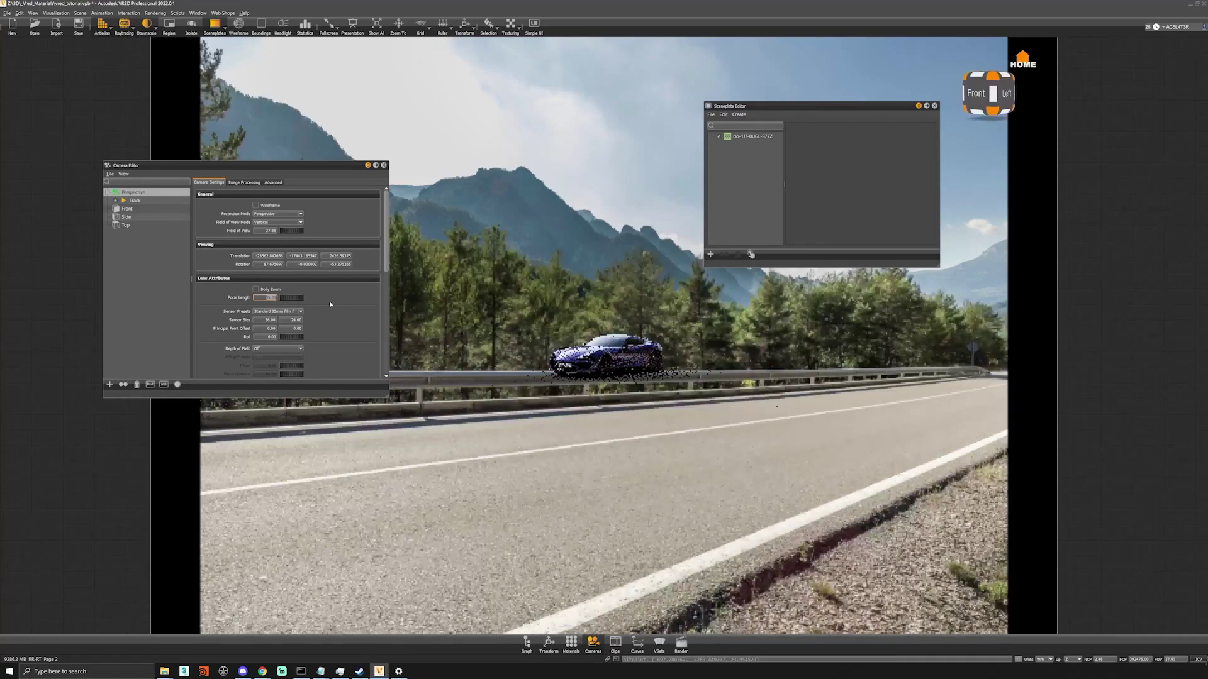
pyautogui.moveTo(628, 409); pyautogui.dragTo(638, 436, button='right')
pyautogui.moveTo(638, 435); pyautogui.dragTo(637, 441)
pyautogui.moveTo(637, 441); pyautogui.dragTo(666, 412, button='middle')
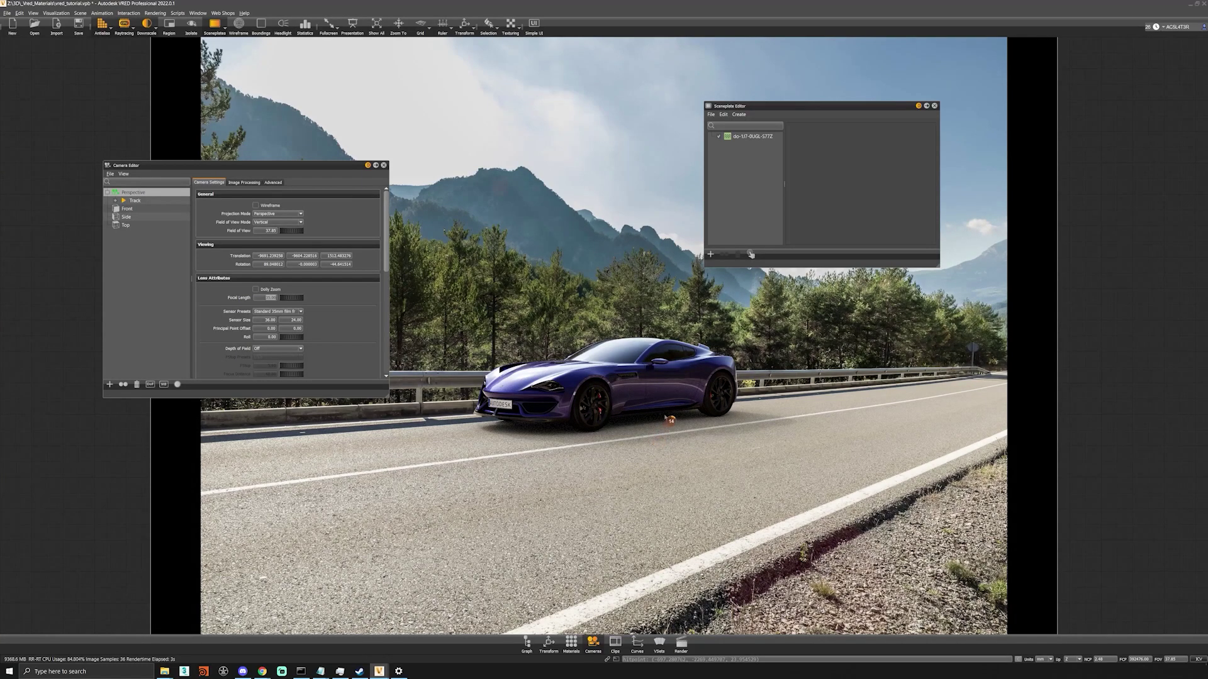
pyautogui.moveTo(665, 415); pyautogui.dragTo(680, 423)
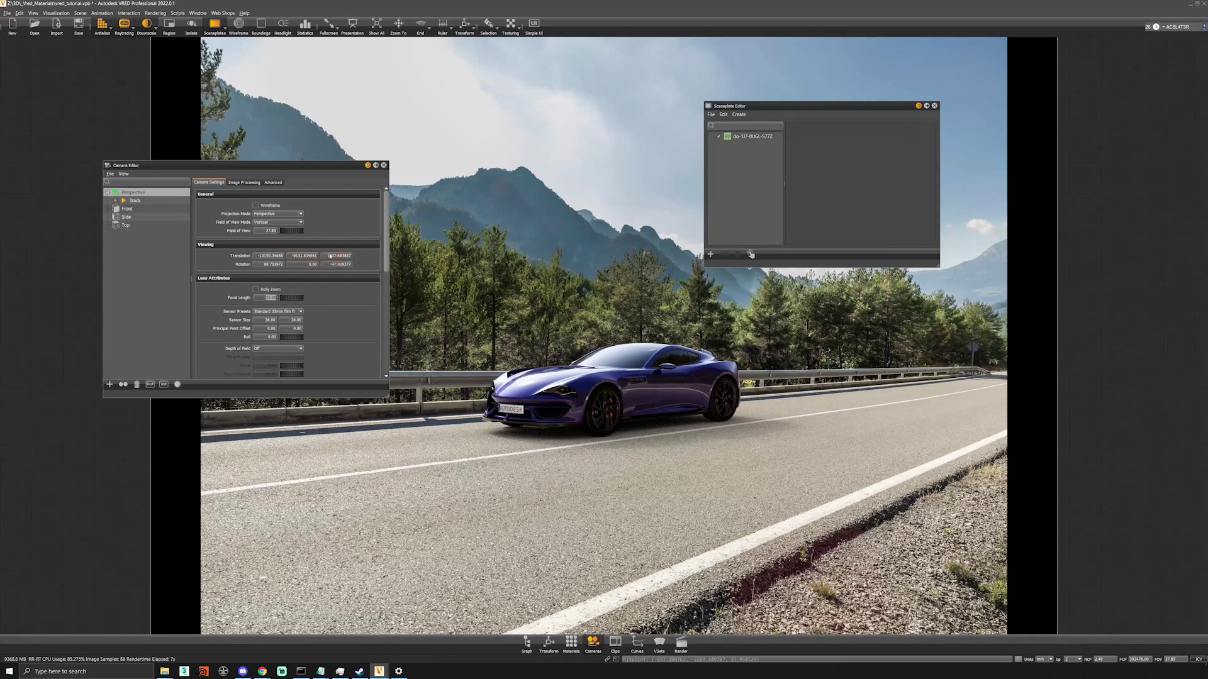
# Step: Adjust the Perspective camera's height through its vertical translation value and realign the car with the road
pyautogui.moveTo(338, 258)
pyautogui.mouseDown()
pyautogui.moveTo(355, 257)
pyautogui.moveTo(338, 258)
pyautogui.mouseUp()
pyautogui.doubleClick(336, 256)
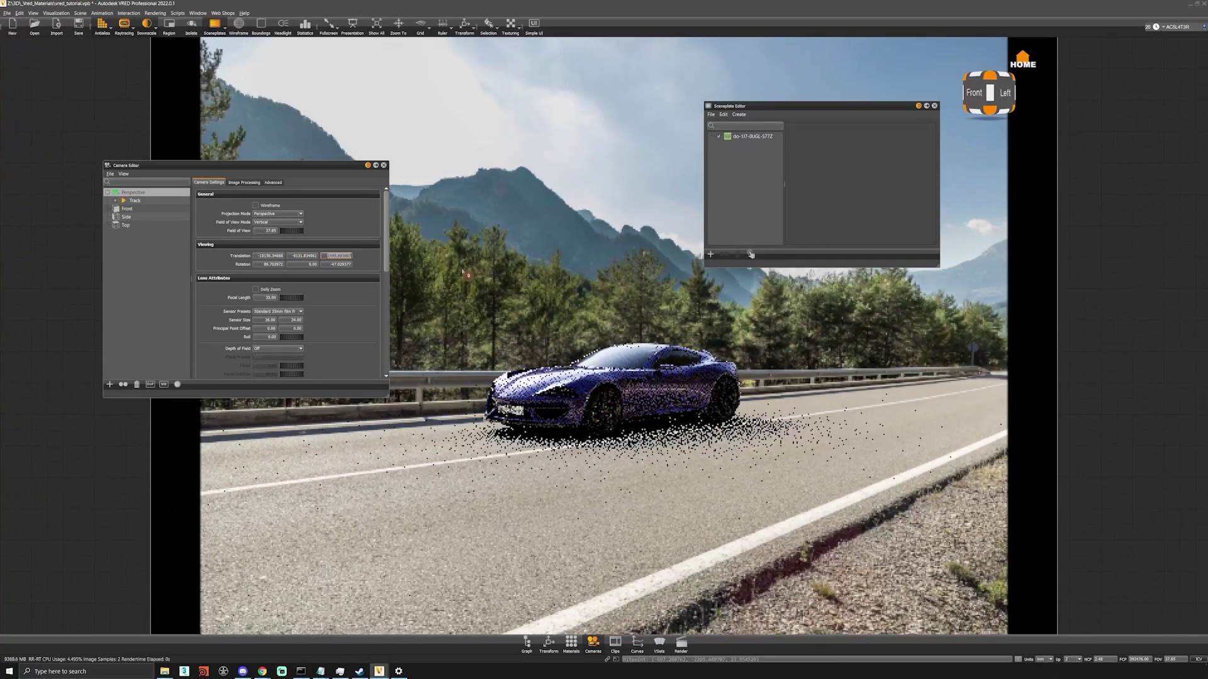
pyautogui.write('150')
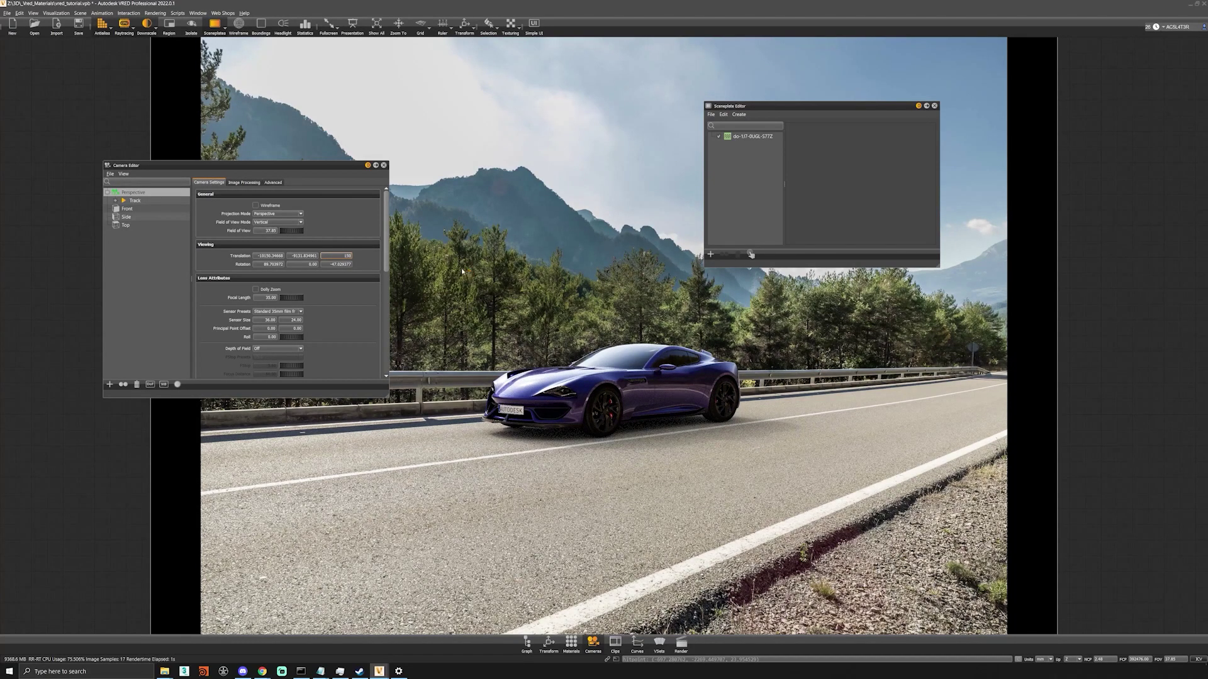
pyautogui.press('Return')
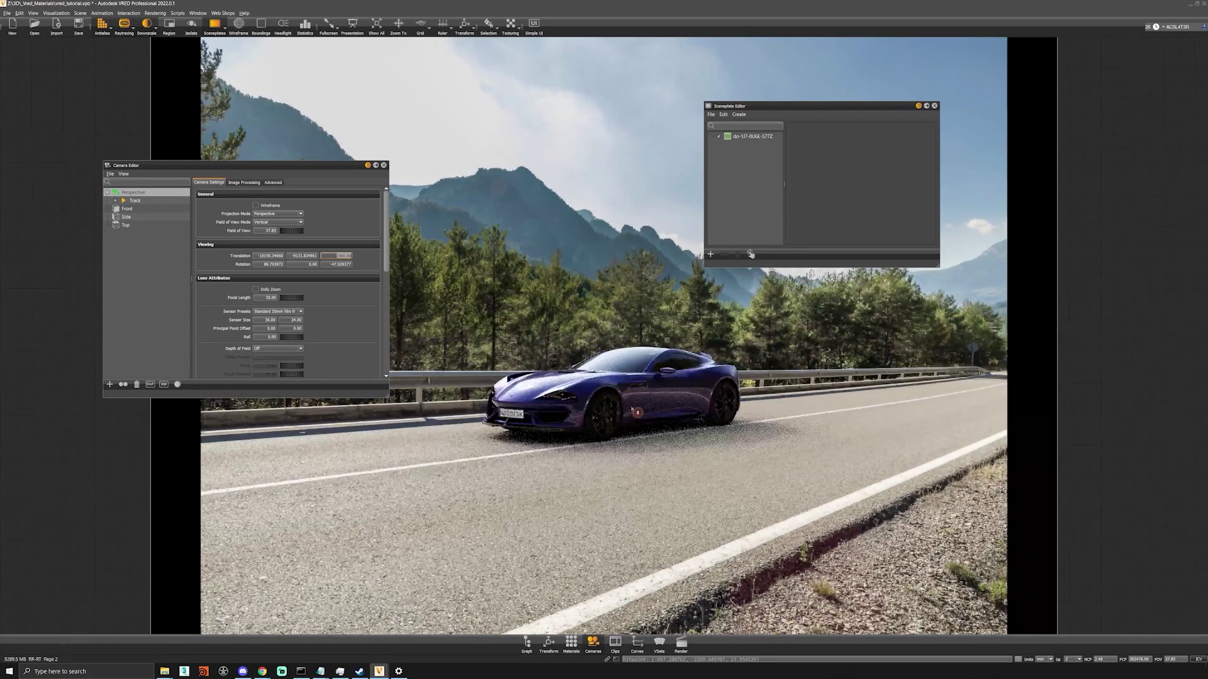
pyautogui.moveTo(650, 407); pyautogui.dragTo(647, 401, button='middle')
pyautogui.moveTo(601, 431); pyautogui.dragTo(637, 435)
# Step: Try a slight roll on the Perspective camera, recenter the car, and reset the roll to 0
pyautogui.moveTo(289, 340); pyautogui.dragTo(297, 339)
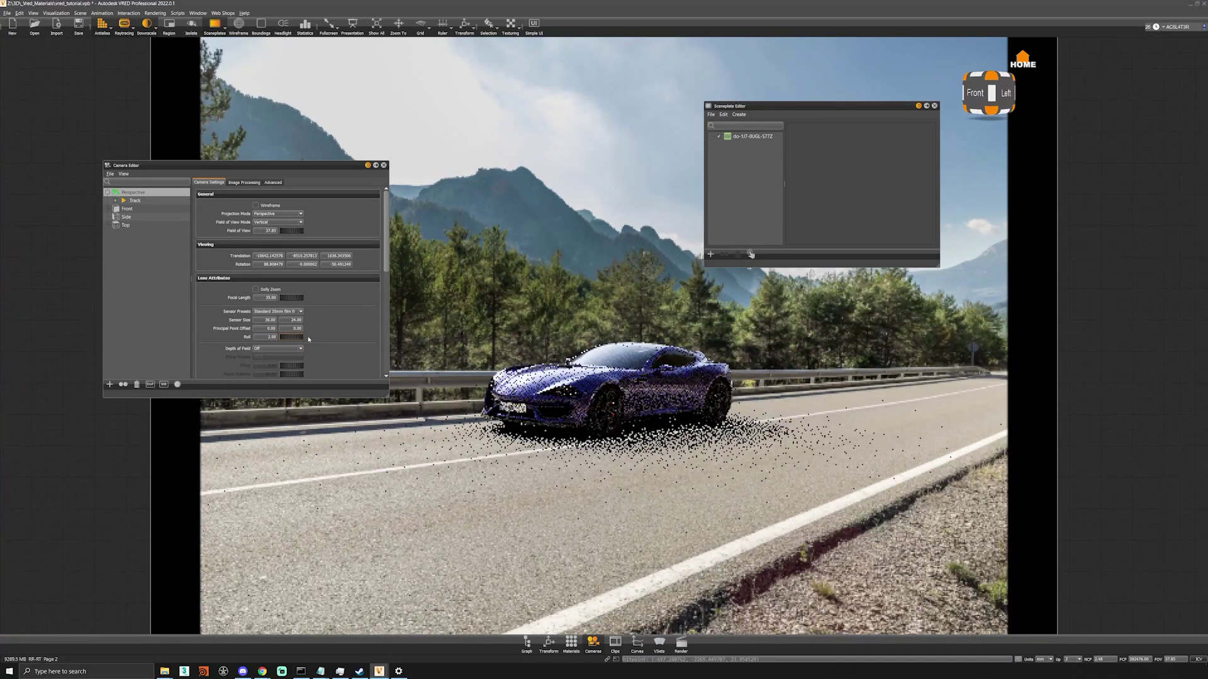
pyautogui.moveTo(609, 397); pyautogui.dragTo(616, 391, button='middle')
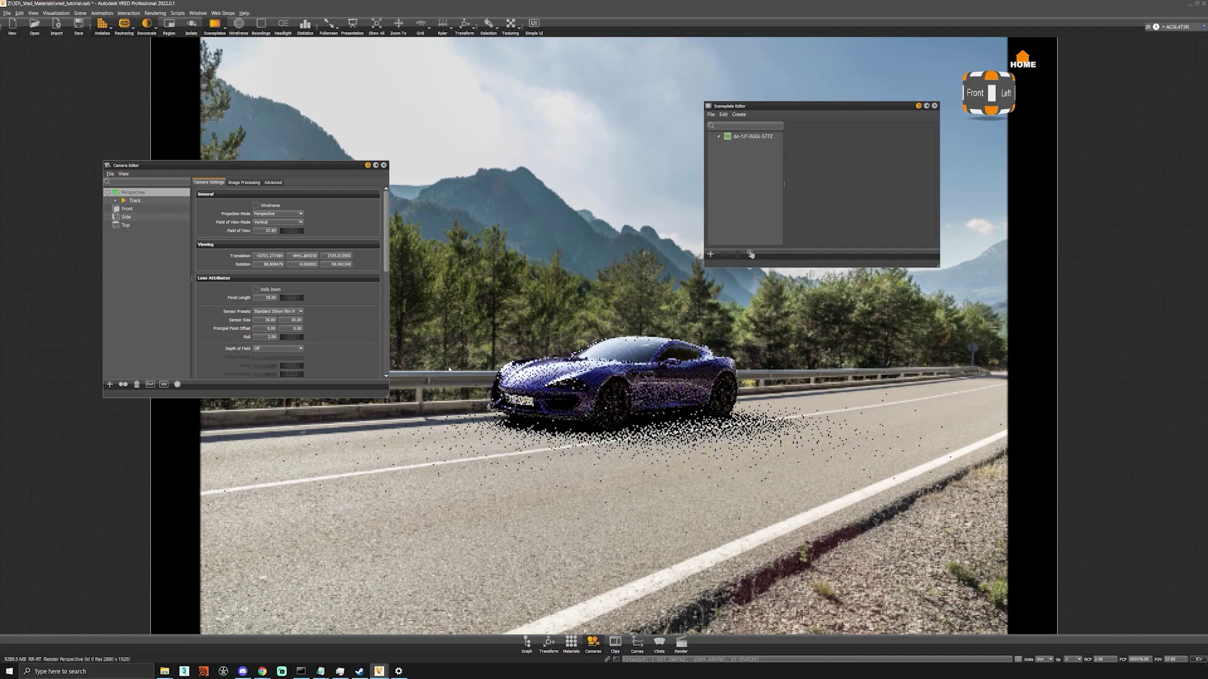
pyautogui.moveTo(300, 338); pyautogui.dragTo(297, 337)
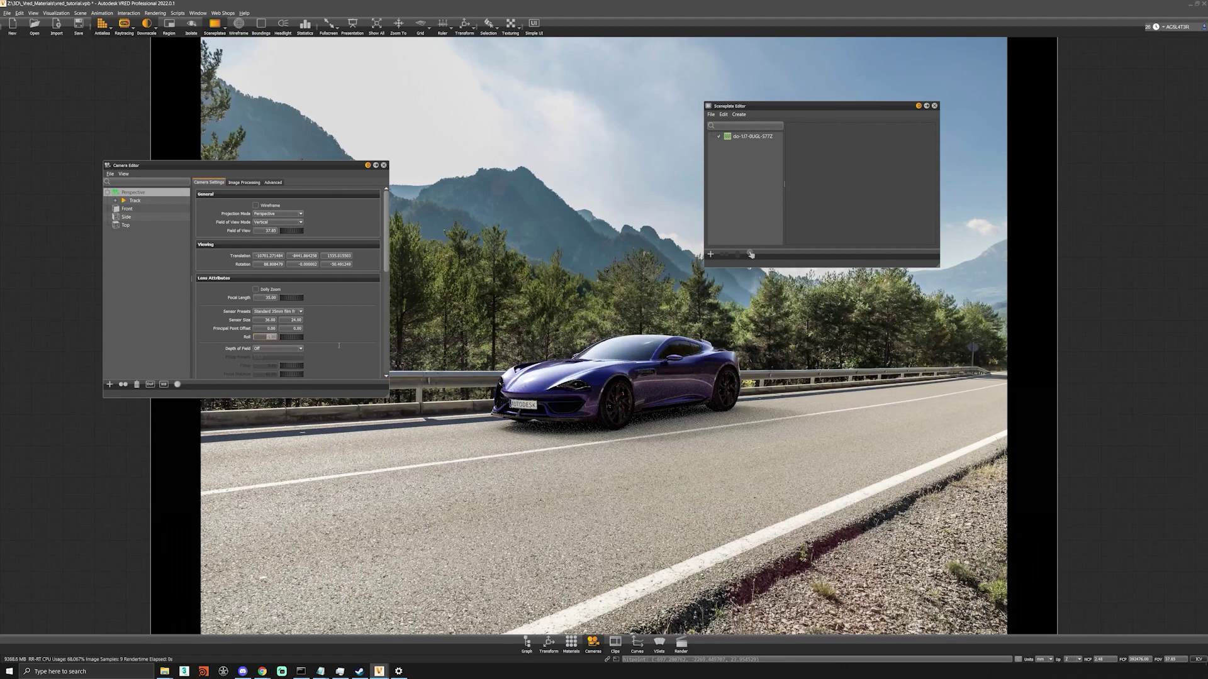
pyautogui.write('0')
pyautogui.press('Return')
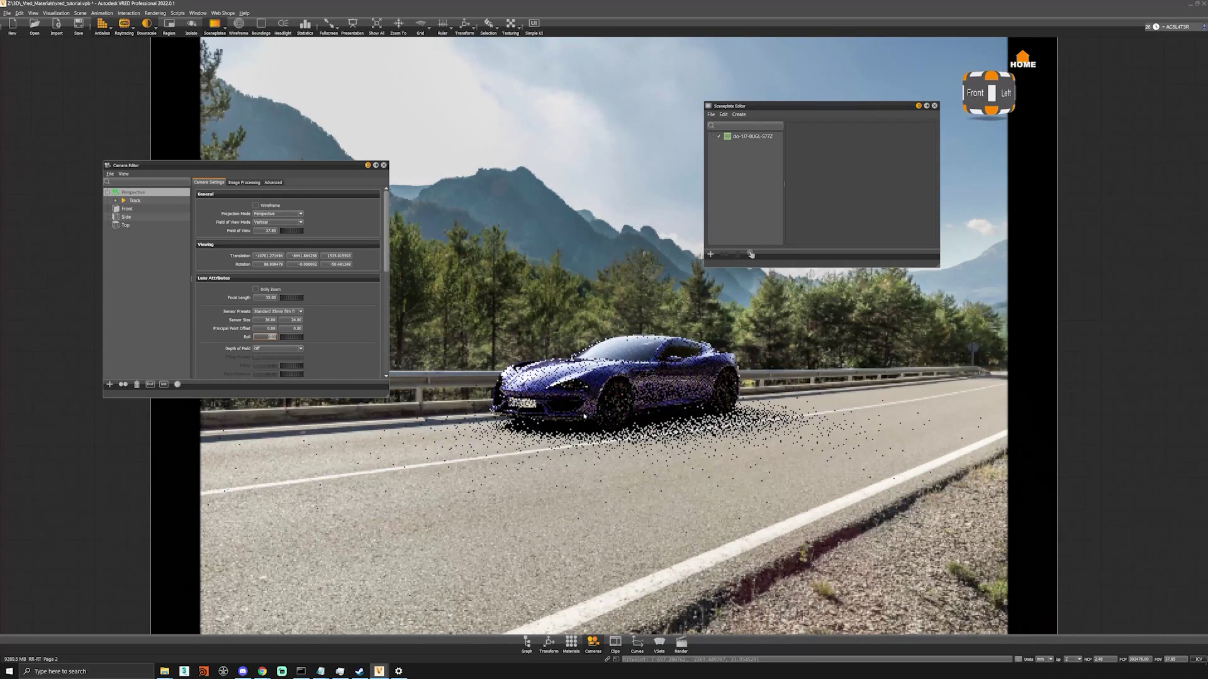
# Step: Fine-tune the camera's angle, distance and position around the car, and close the Camera Editor and Sceneplate Editor
pyautogui.moveTo(583, 416); pyautogui.dragTo(578, 415)
pyautogui.moveTo(578, 416); pyautogui.dragTo(588, 423, button='right')
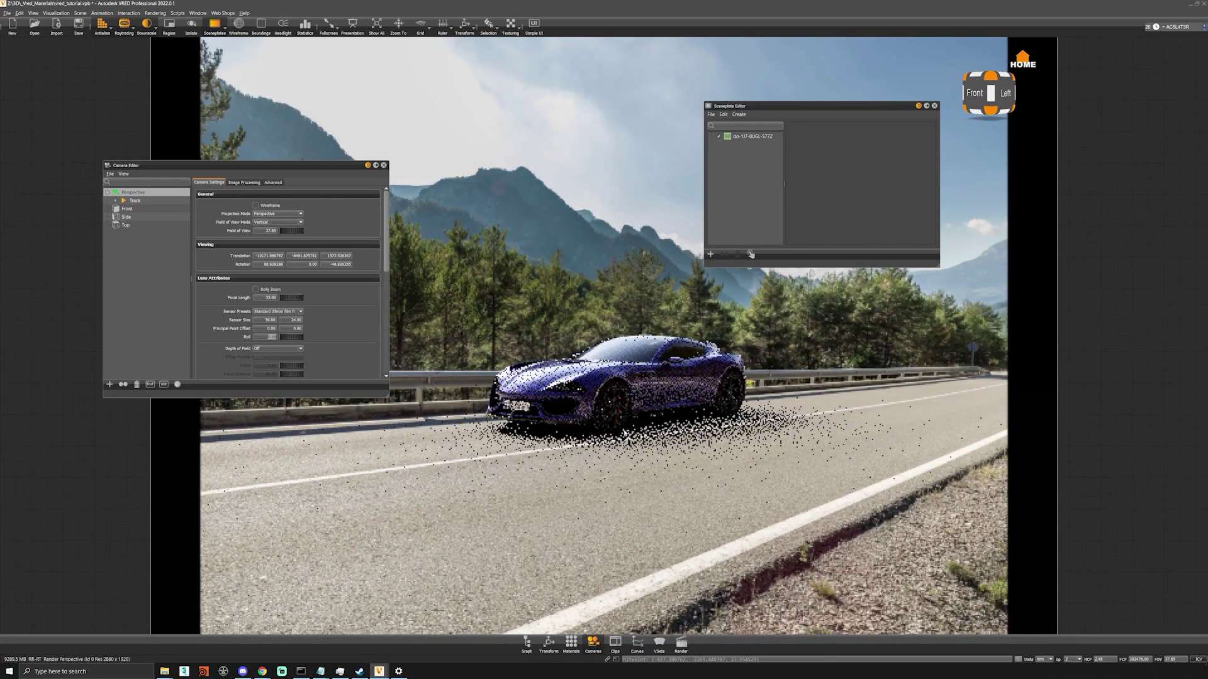
pyautogui.moveTo(587, 422); pyautogui.dragTo(583, 421, button='middle')
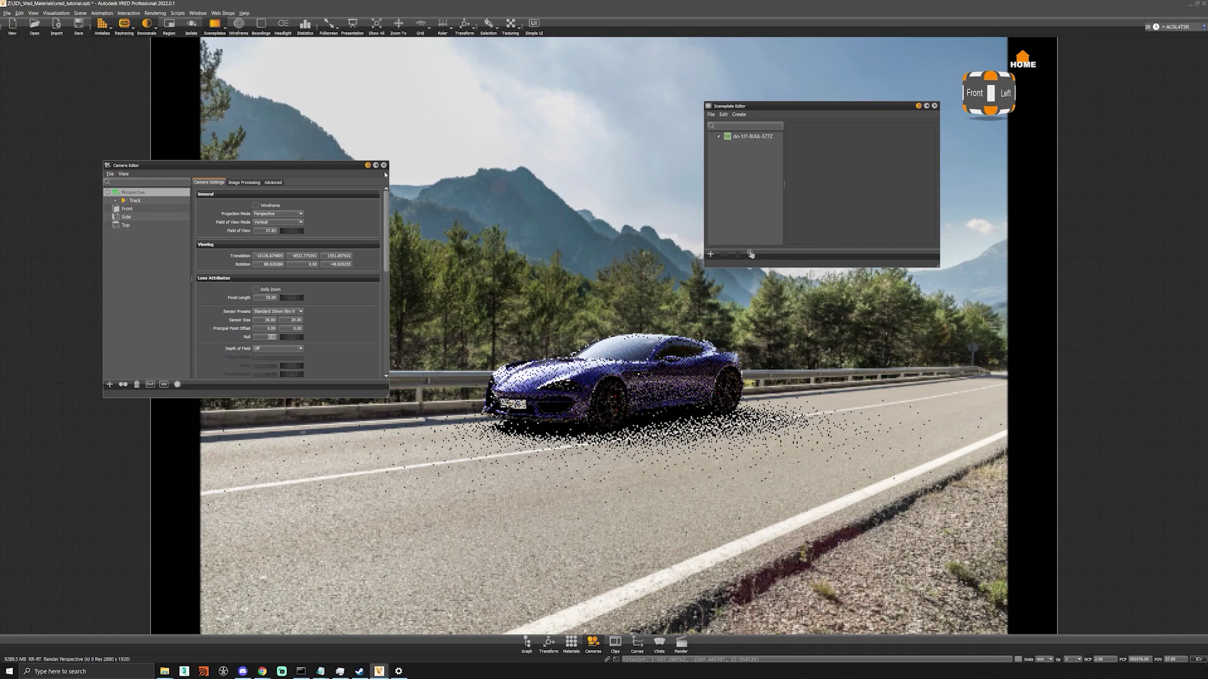
pyautogui.click(384, 165)
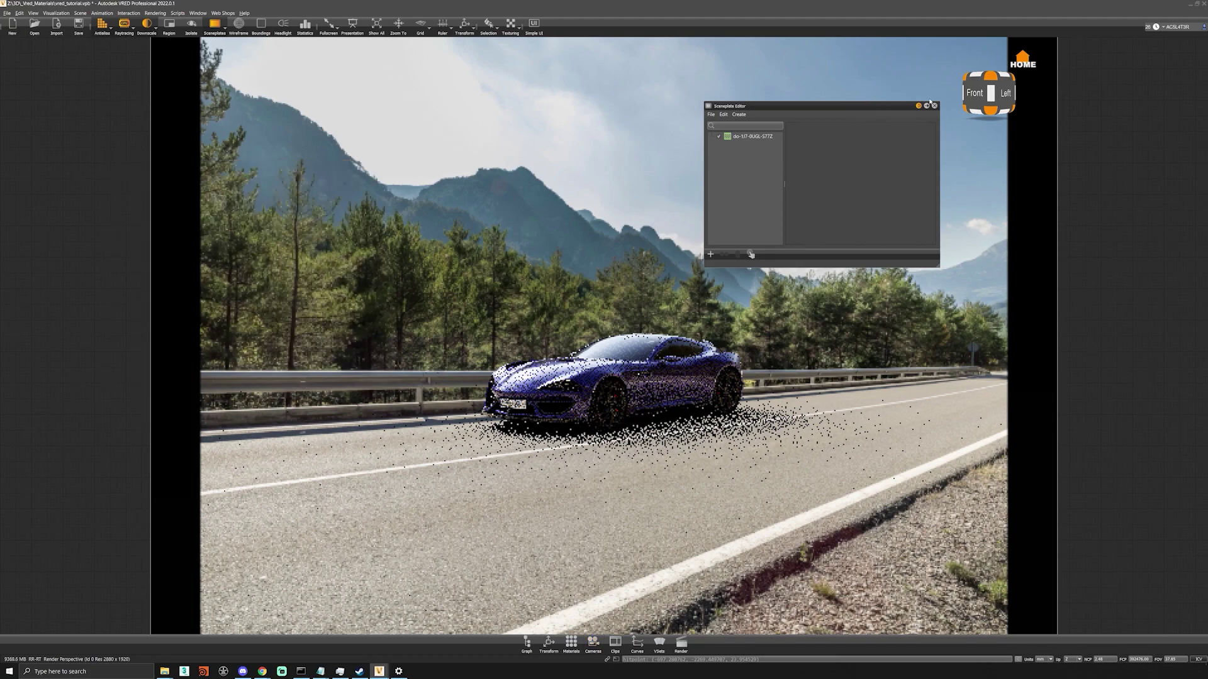
pyautogui.click(936, 106)
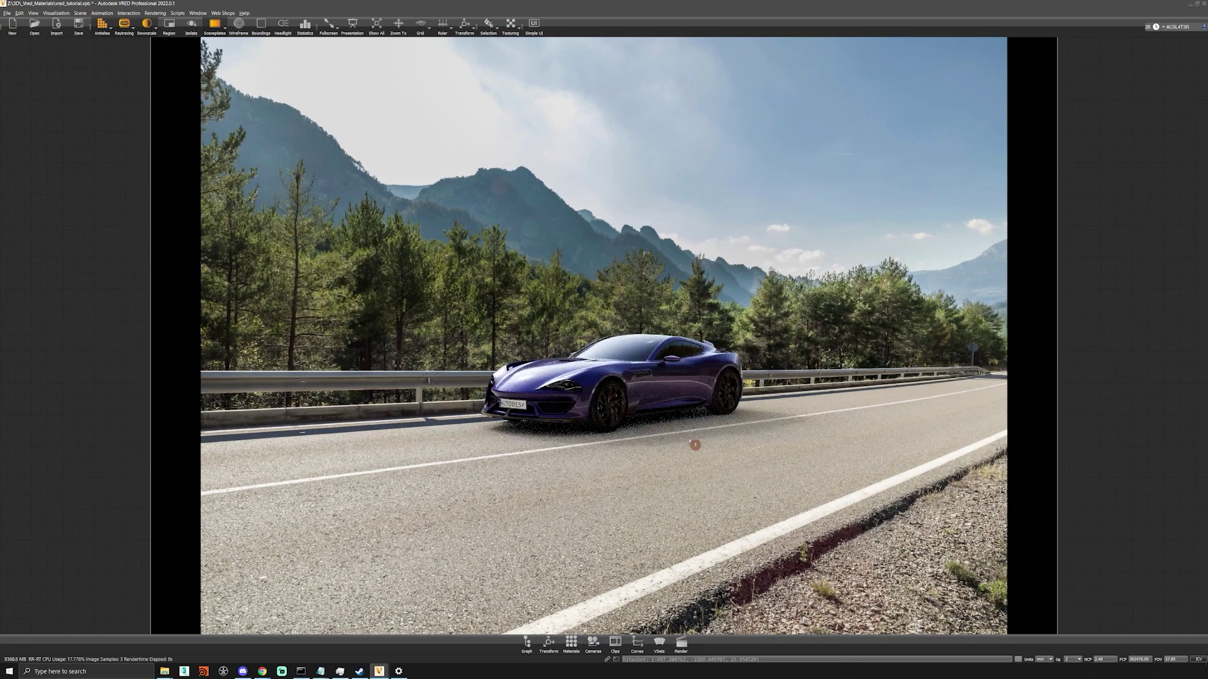
# Step: Adjust the camera's distance and angle once more to refine the car's fit on the road sceneplate
pyautogui.moveTo(696, 442); pyautogui.dragTo(681, 442, button='right')
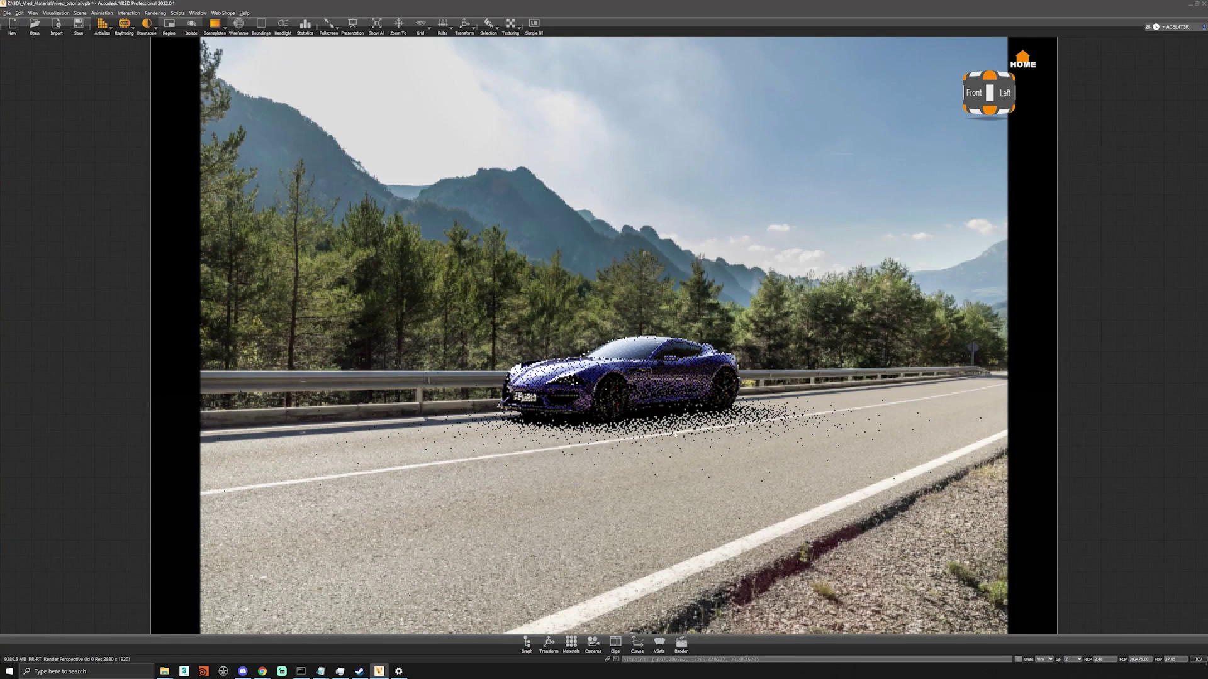
pyautogui.moveTo(719, 426); pyautogui.dragTo(721, 393)
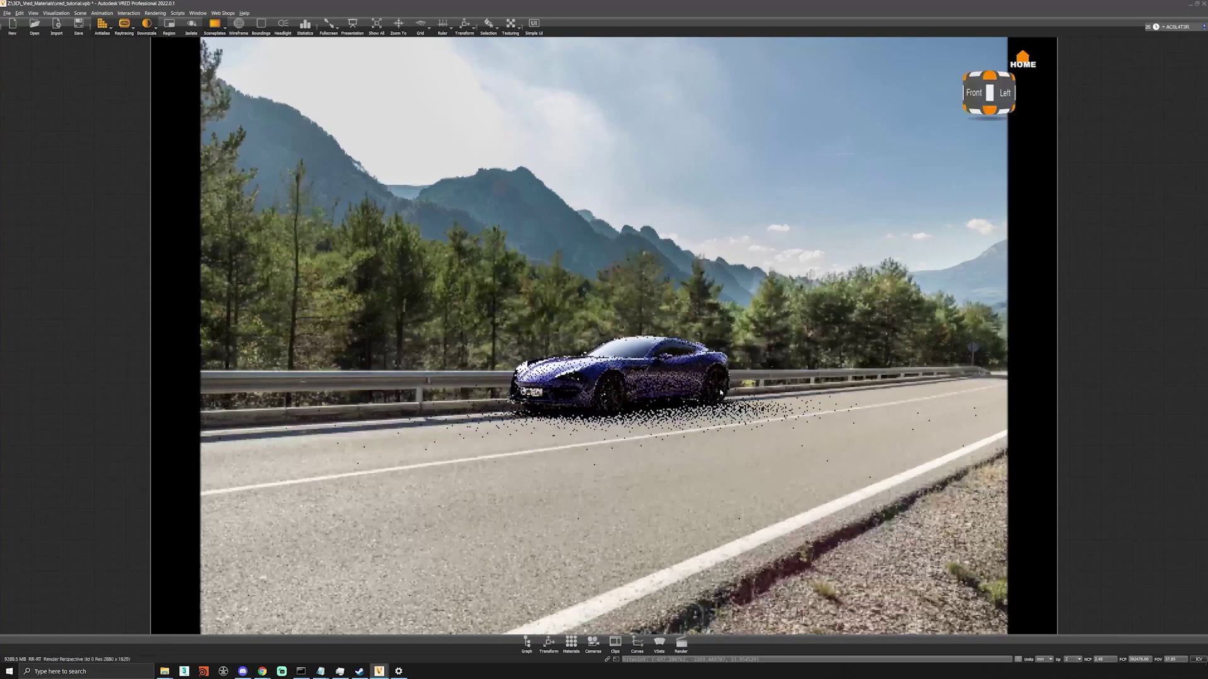
pyautogui.moveTo(721, 391); pyautogui.dragTo(719, 441, button='right')
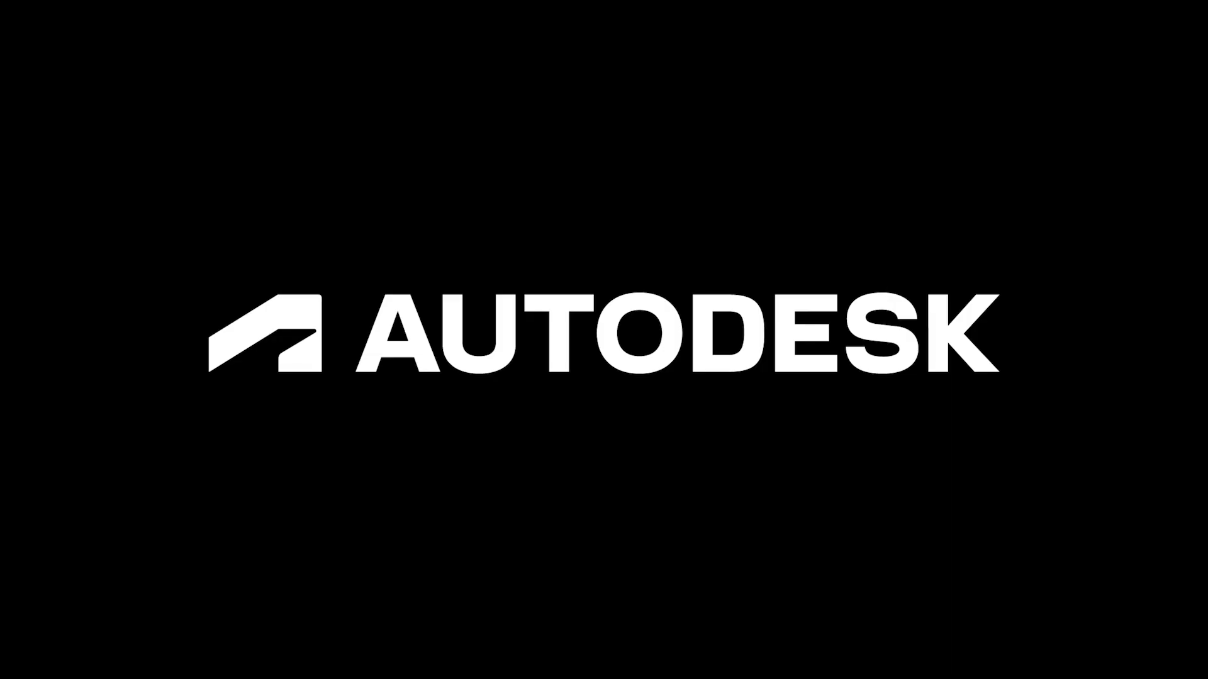